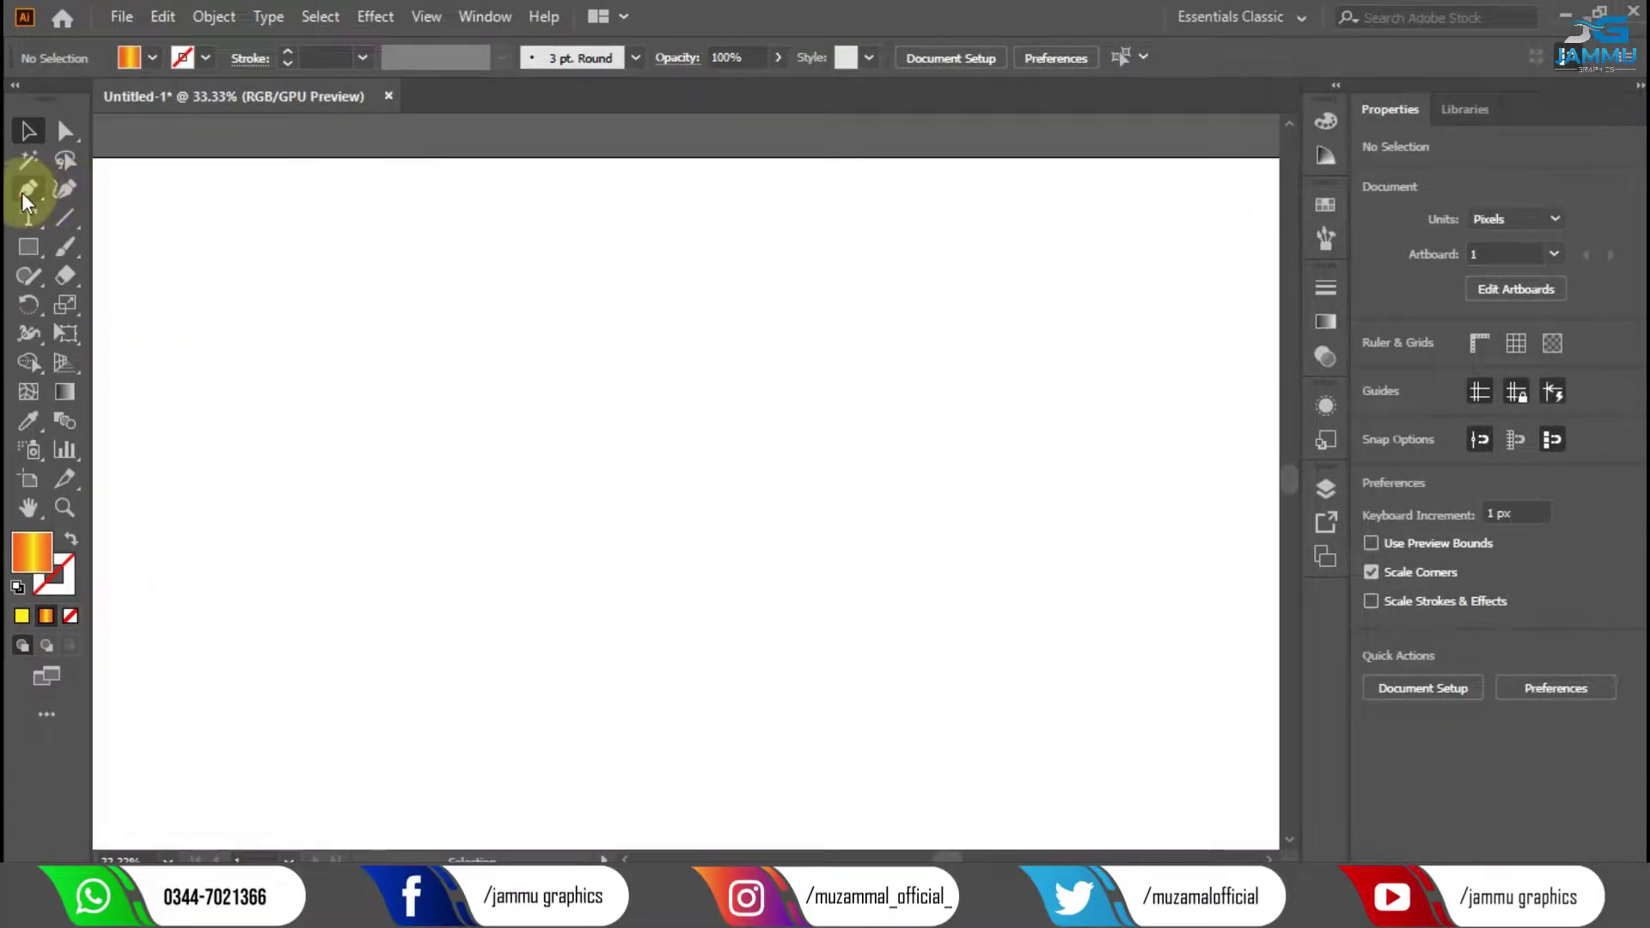
Switch to the Pen tool to draw paths point by point on the blank artboard.
{"action": "left_click", "coordinate": [28, 189]}
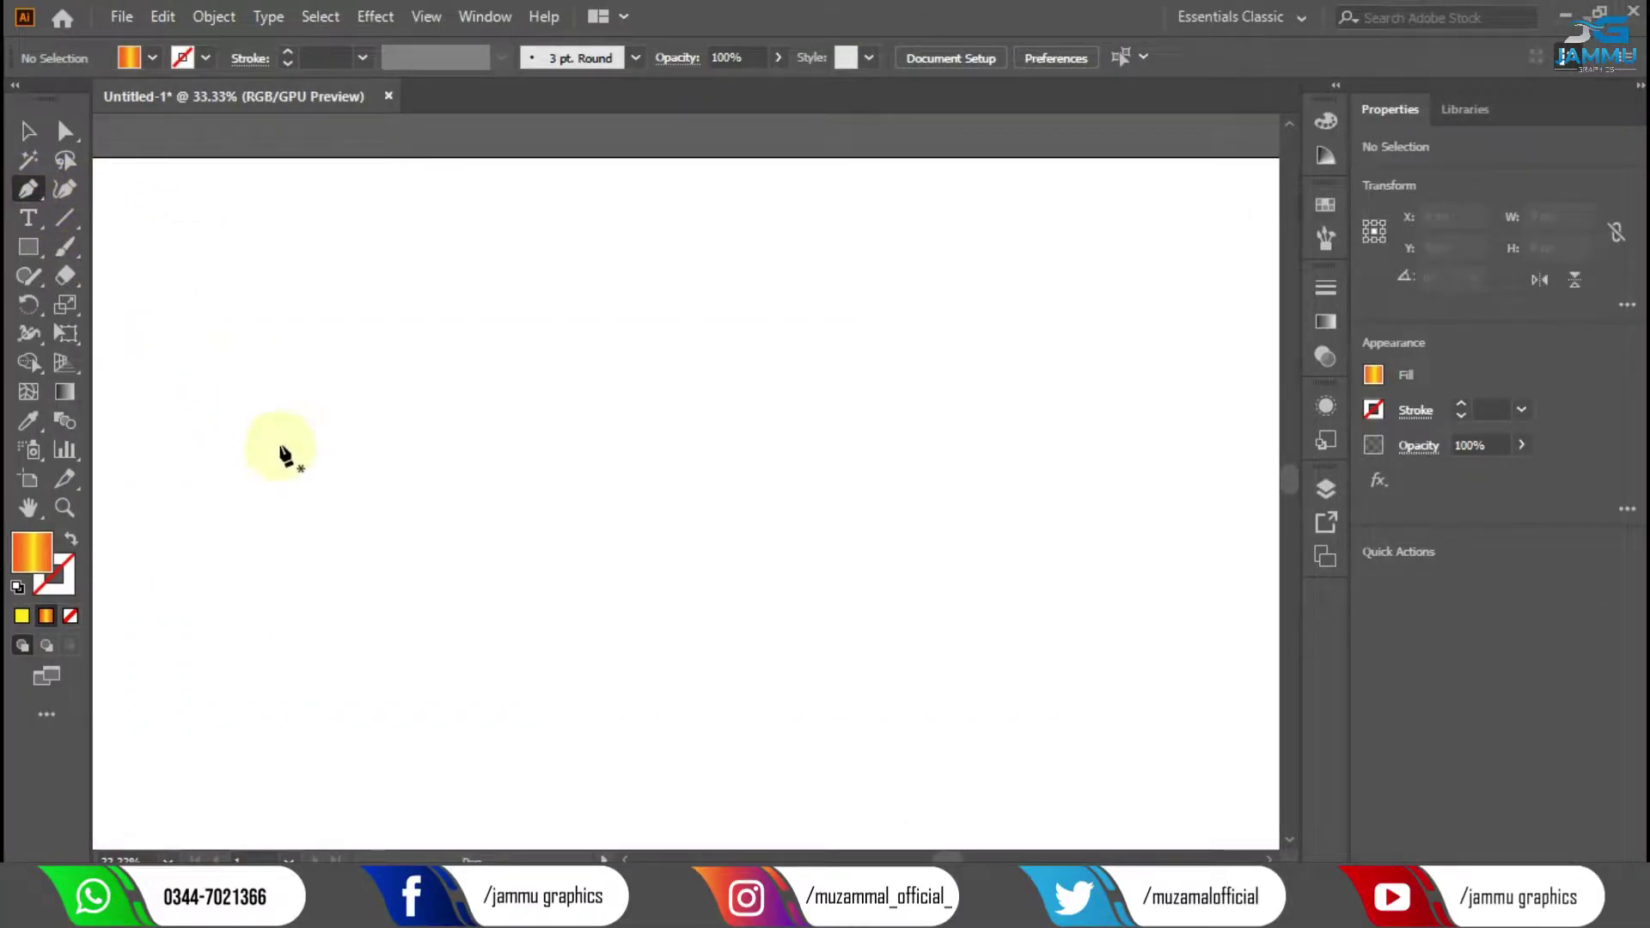
Set new shapes to no fill and a black stroke.
{"action": "left_click", "coordinate": [129, 58]}
{"action": "left_click", "coordinate": [18, 99]}
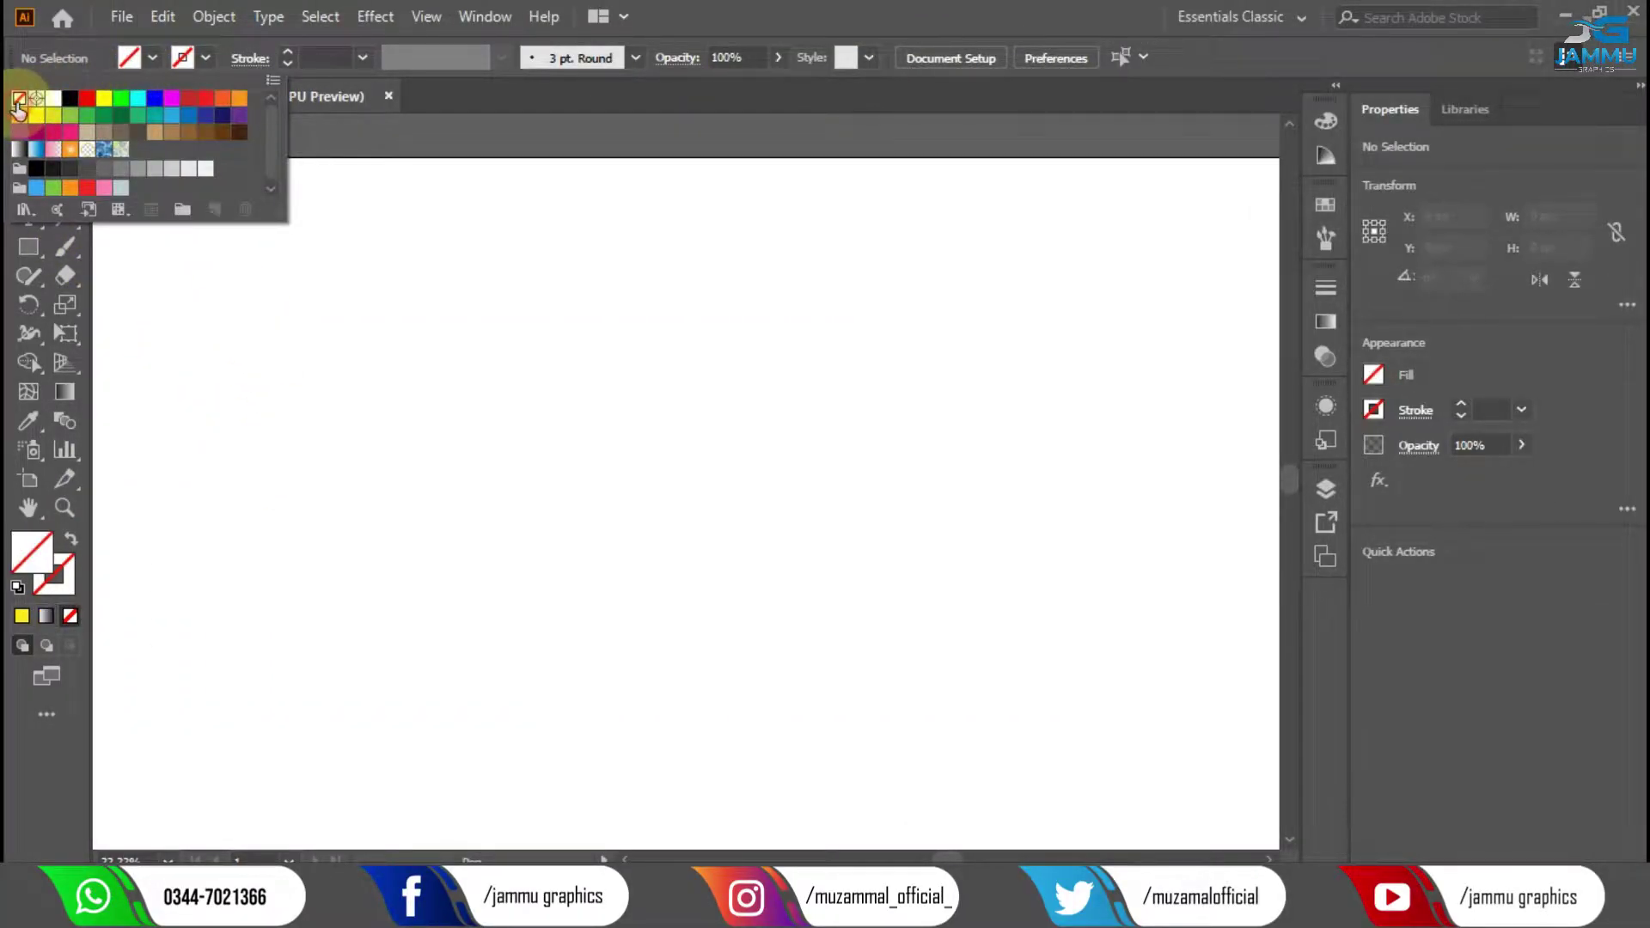
{"action": "left_click", "coordinate": [182, 58]}
{"action": "left_click", "coordinate": [70, 95]}
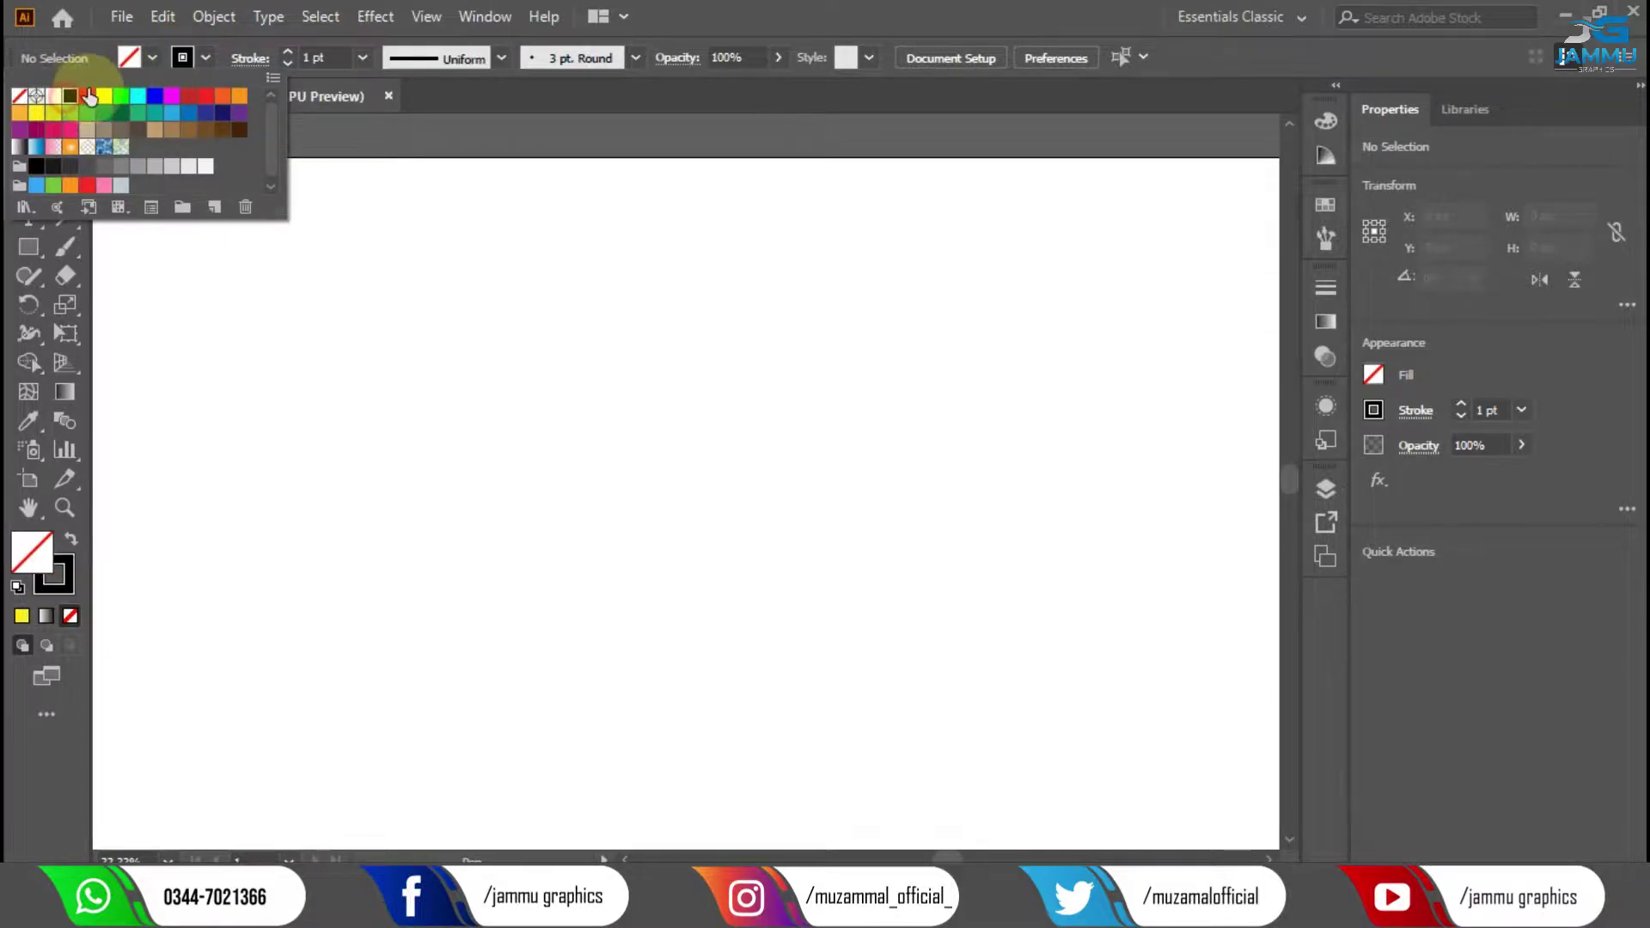
{"action": "left_click", "coordinate": [296, 445]}
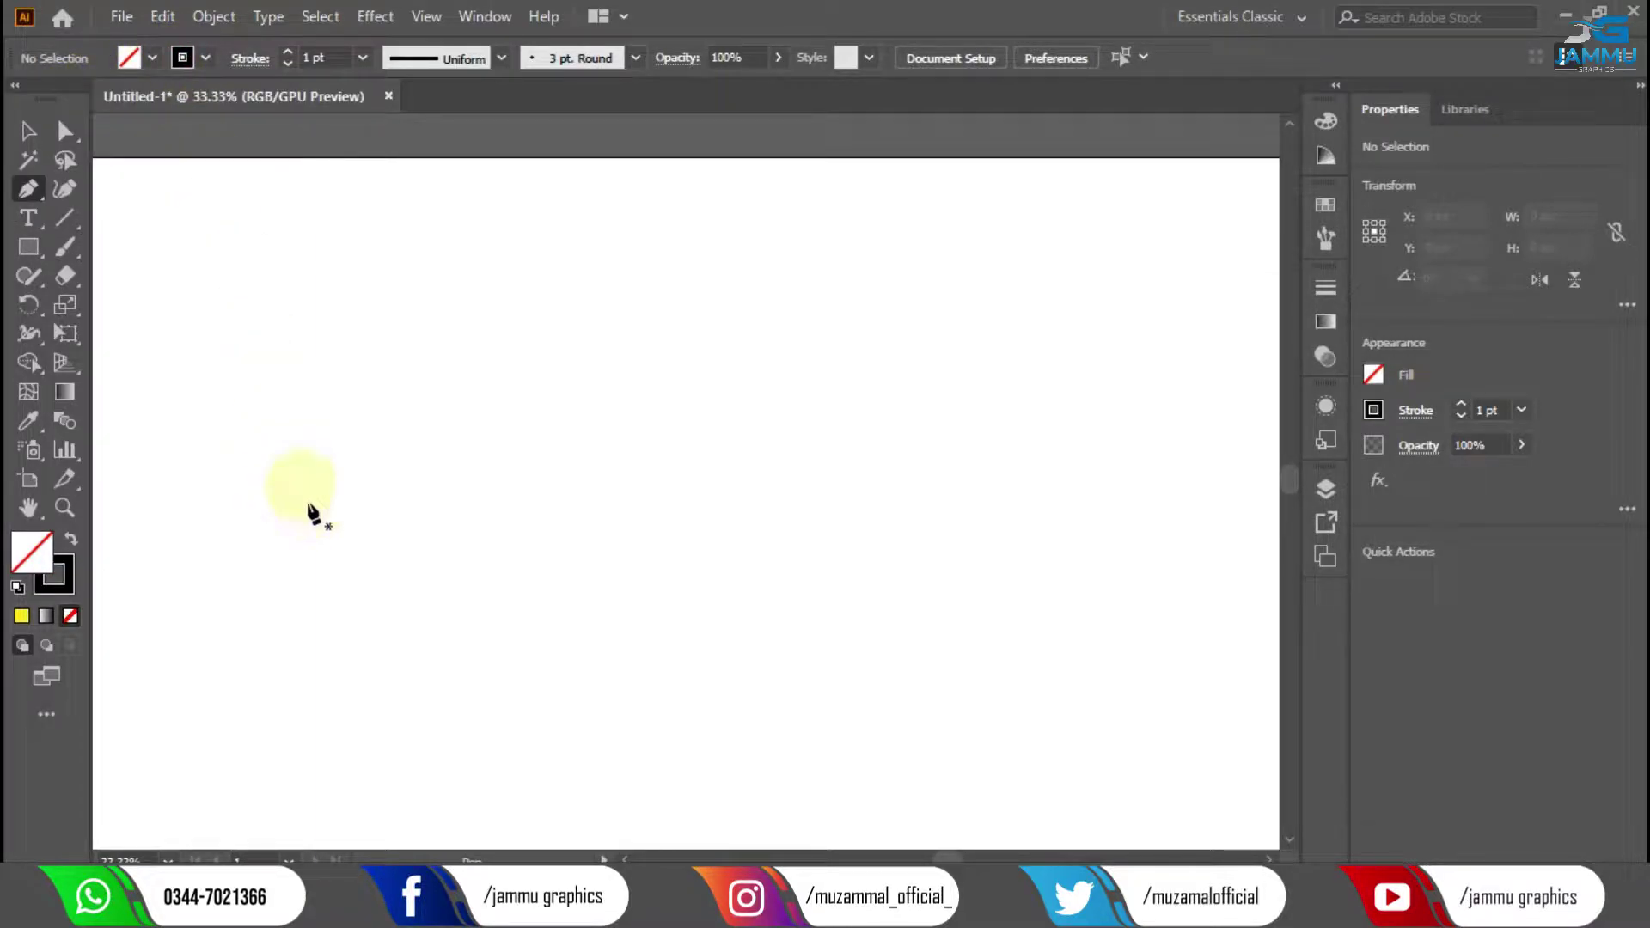
Draw a closed tall rectangle of about 267 × 668 px and select it.
{"action": "left_click", "coordinate": [457, 711]}
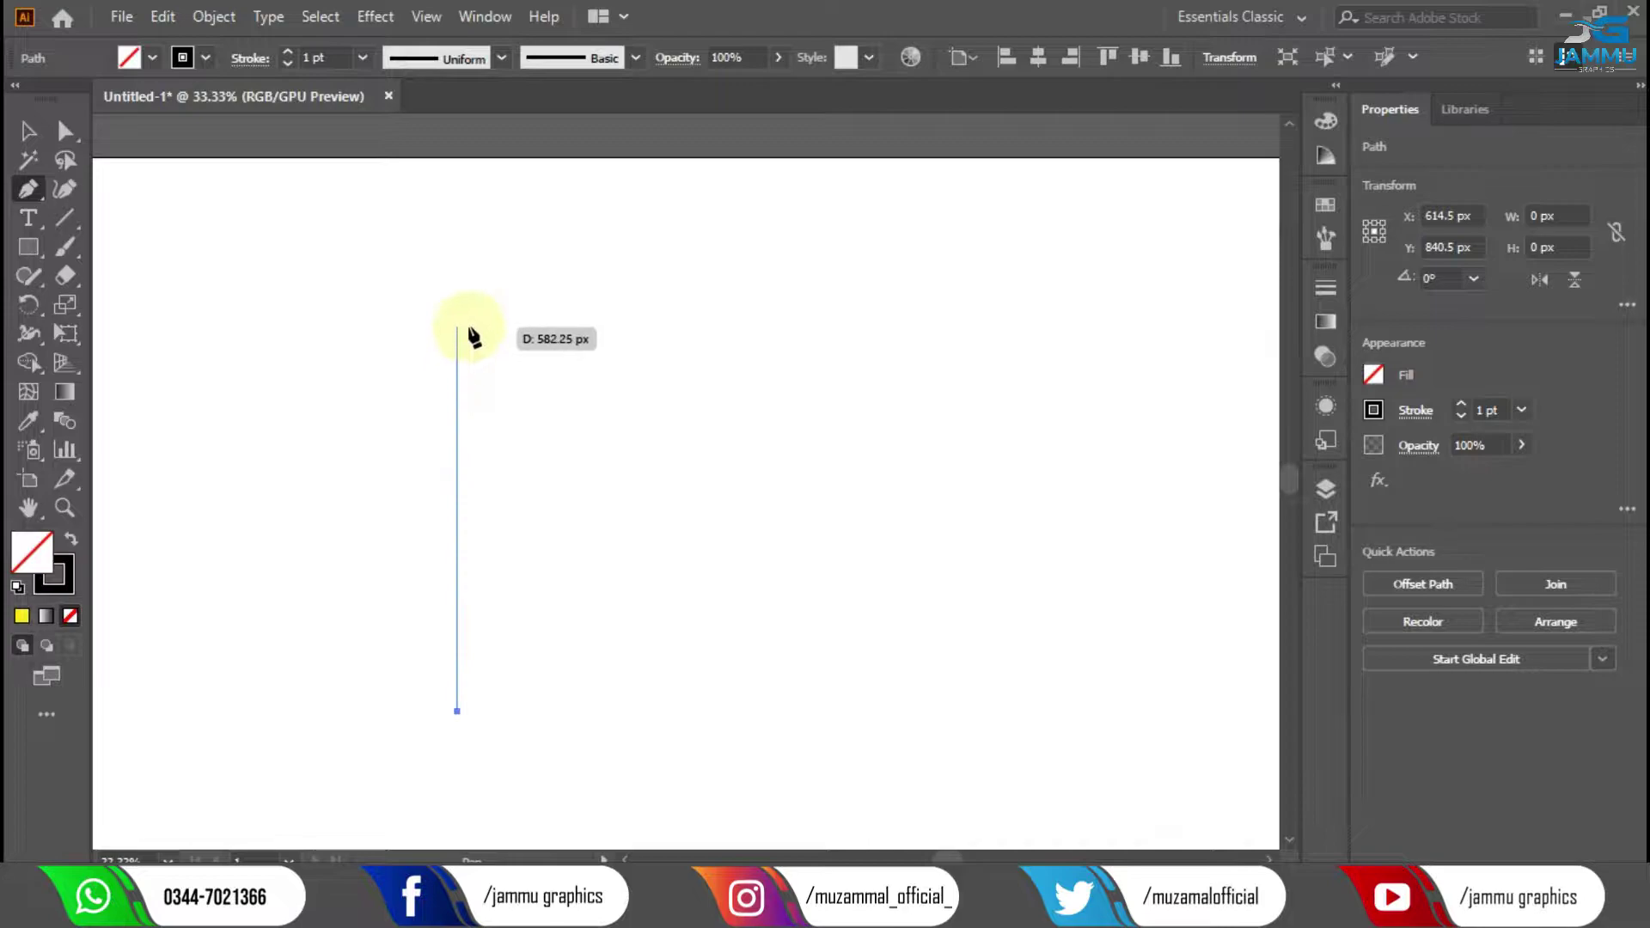
{"action": "left_click", "coordinate": [457, 272]}
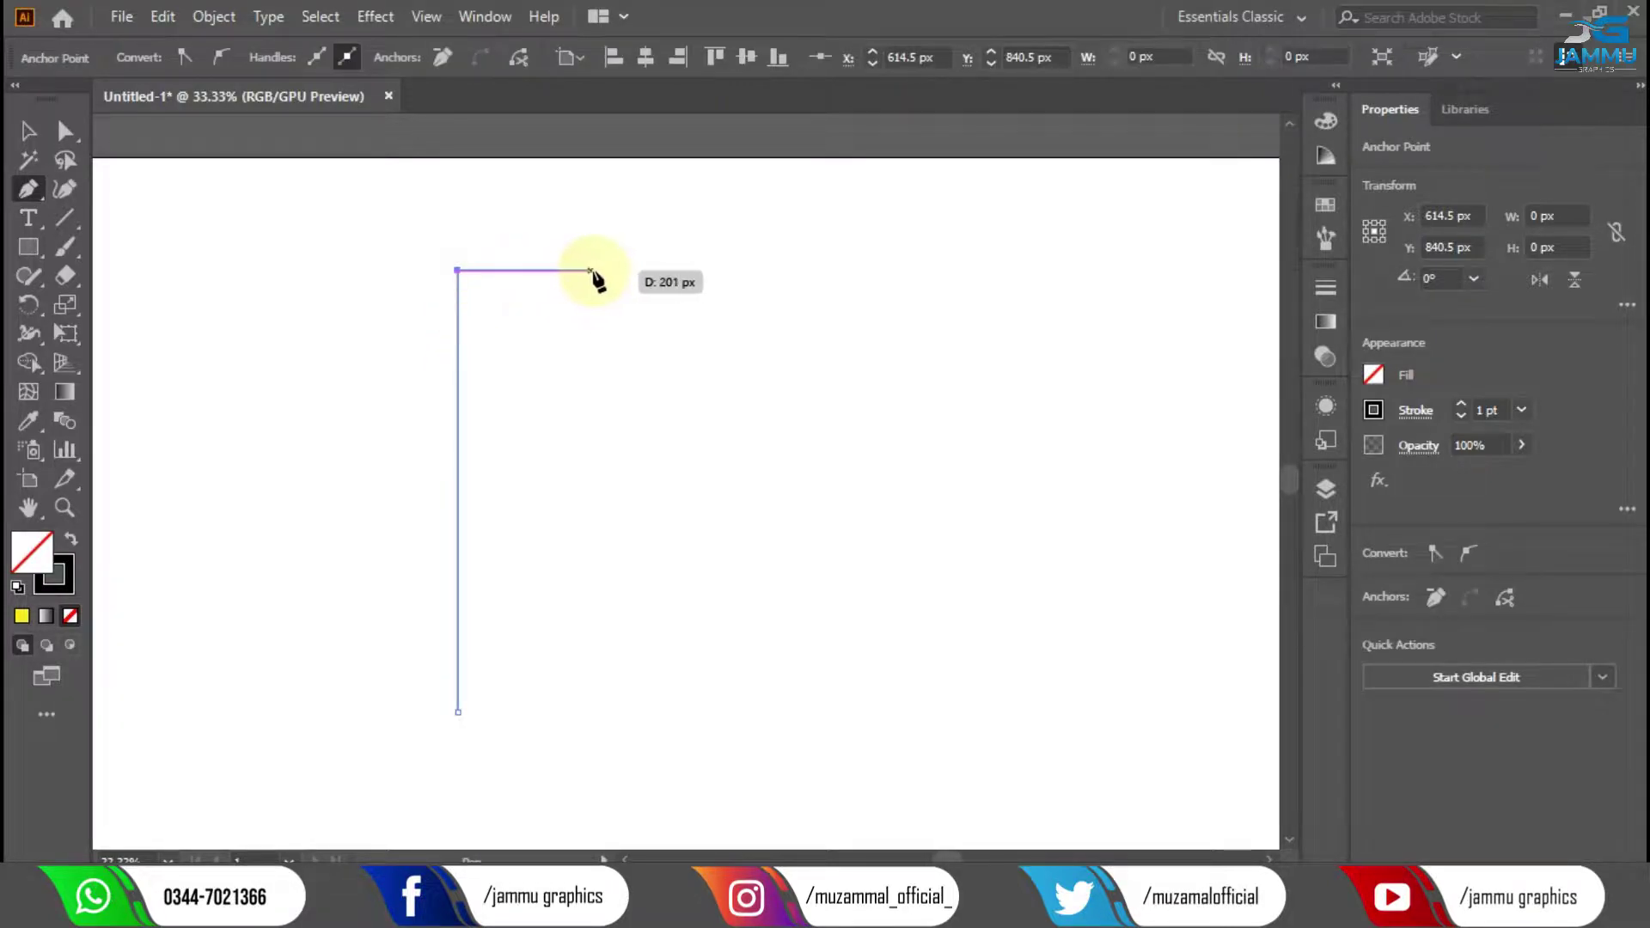
{"action": "left_click", "coordinate": [633, 271]}
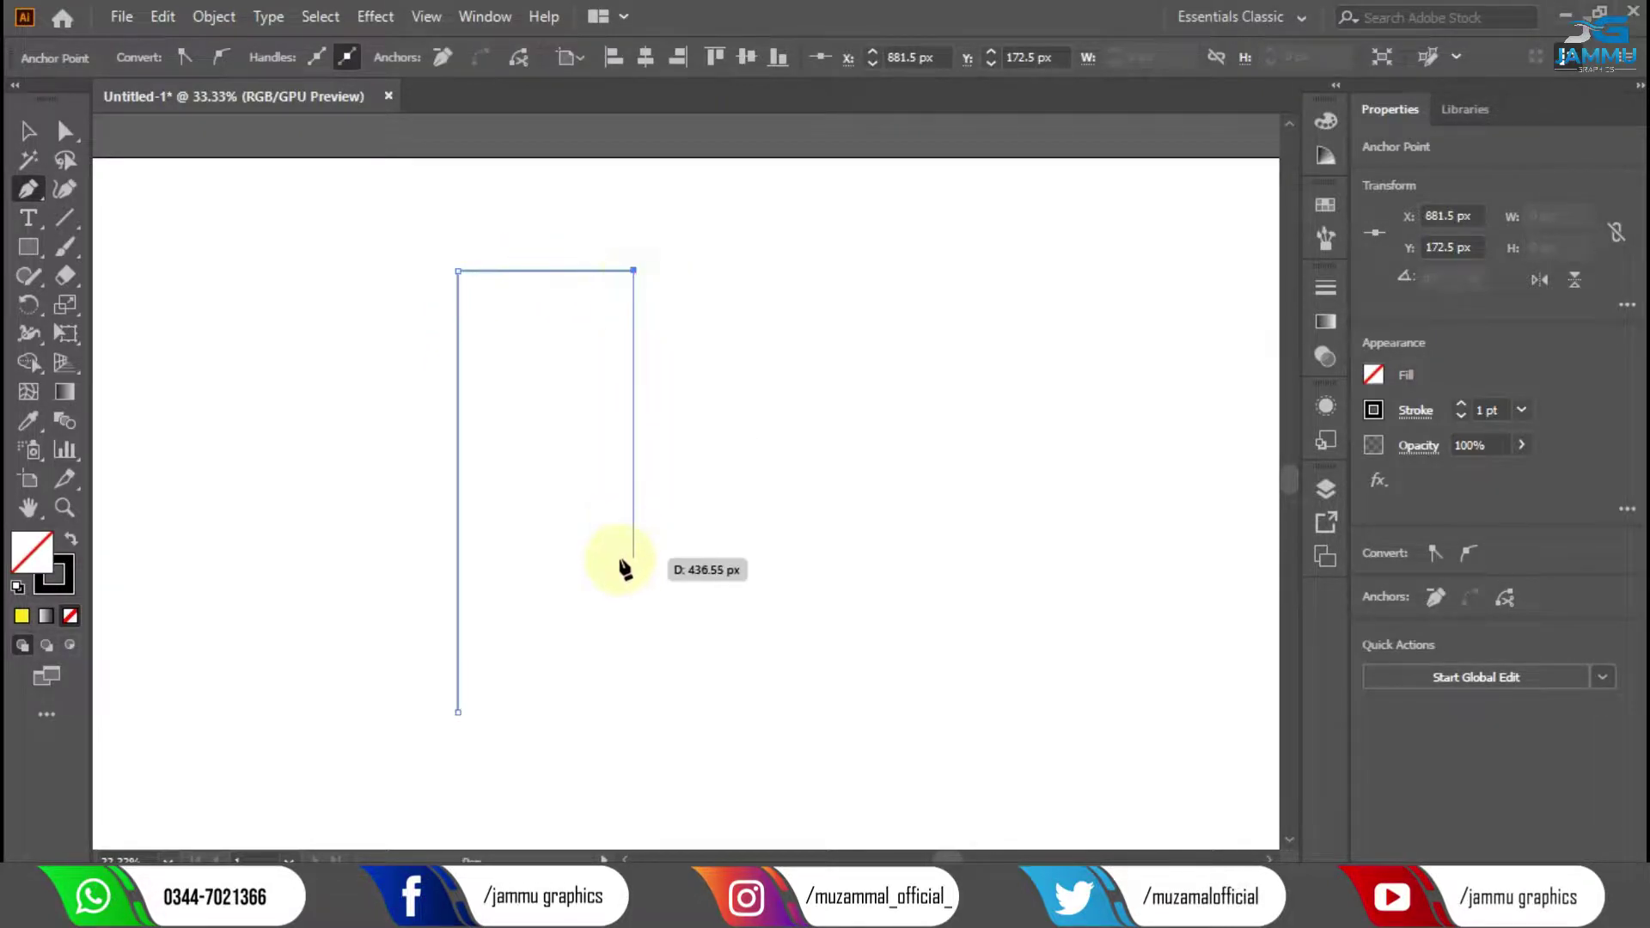
{"action": "left_click", "coordinate": [633, 712]}
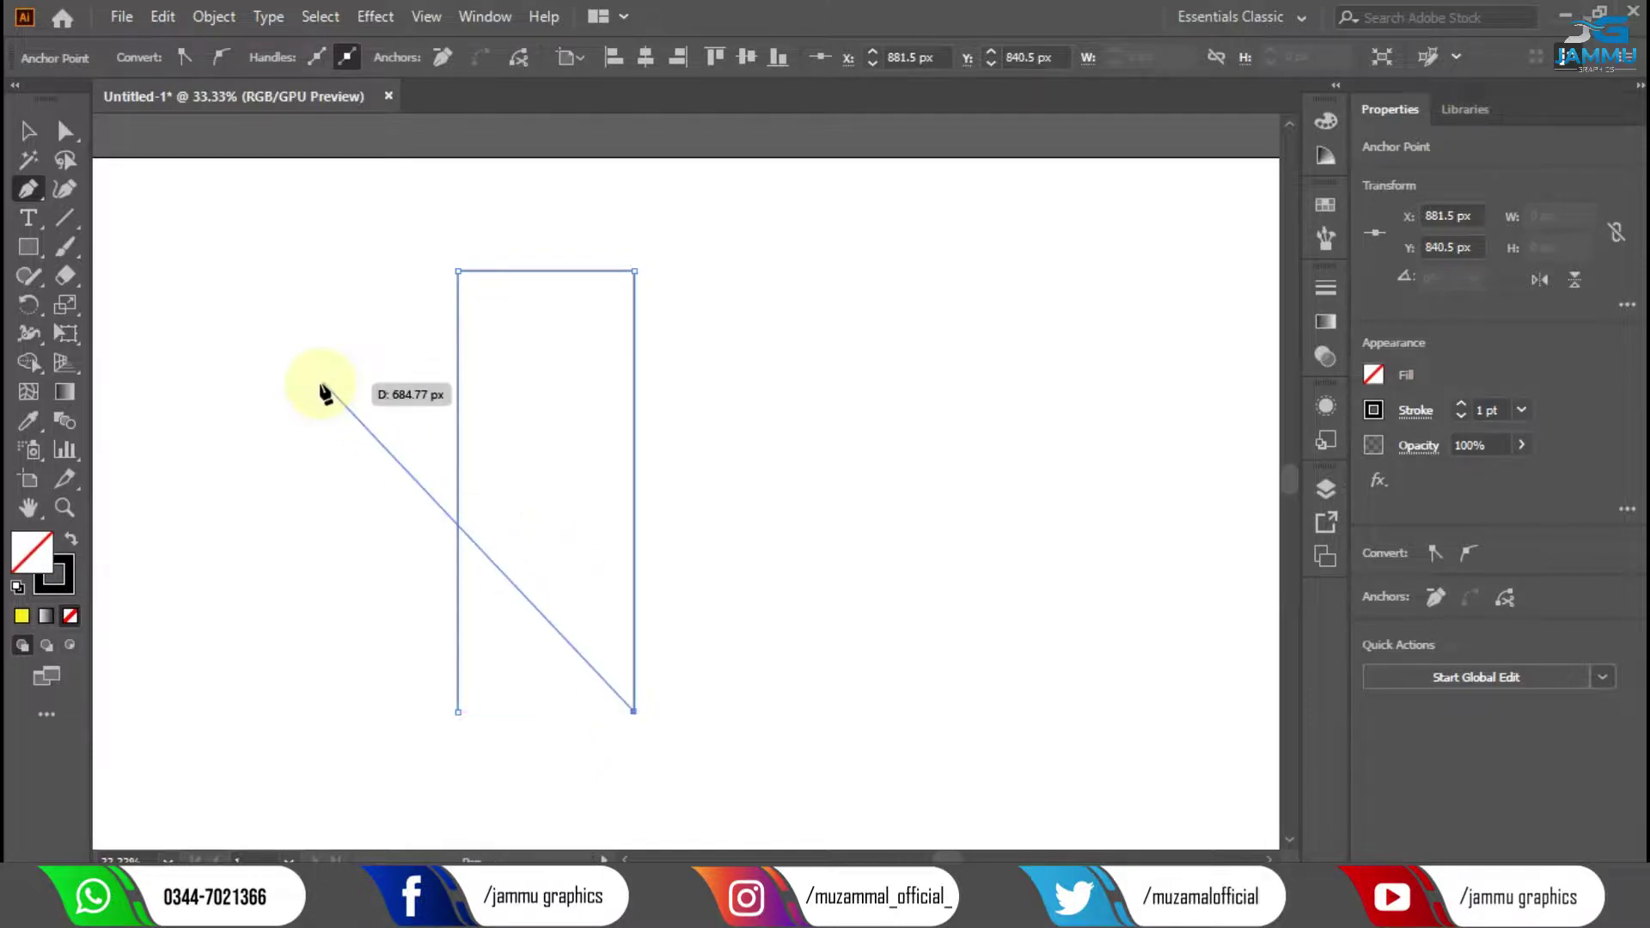
{"action": "left_click", "coordinate": [28, 131]}
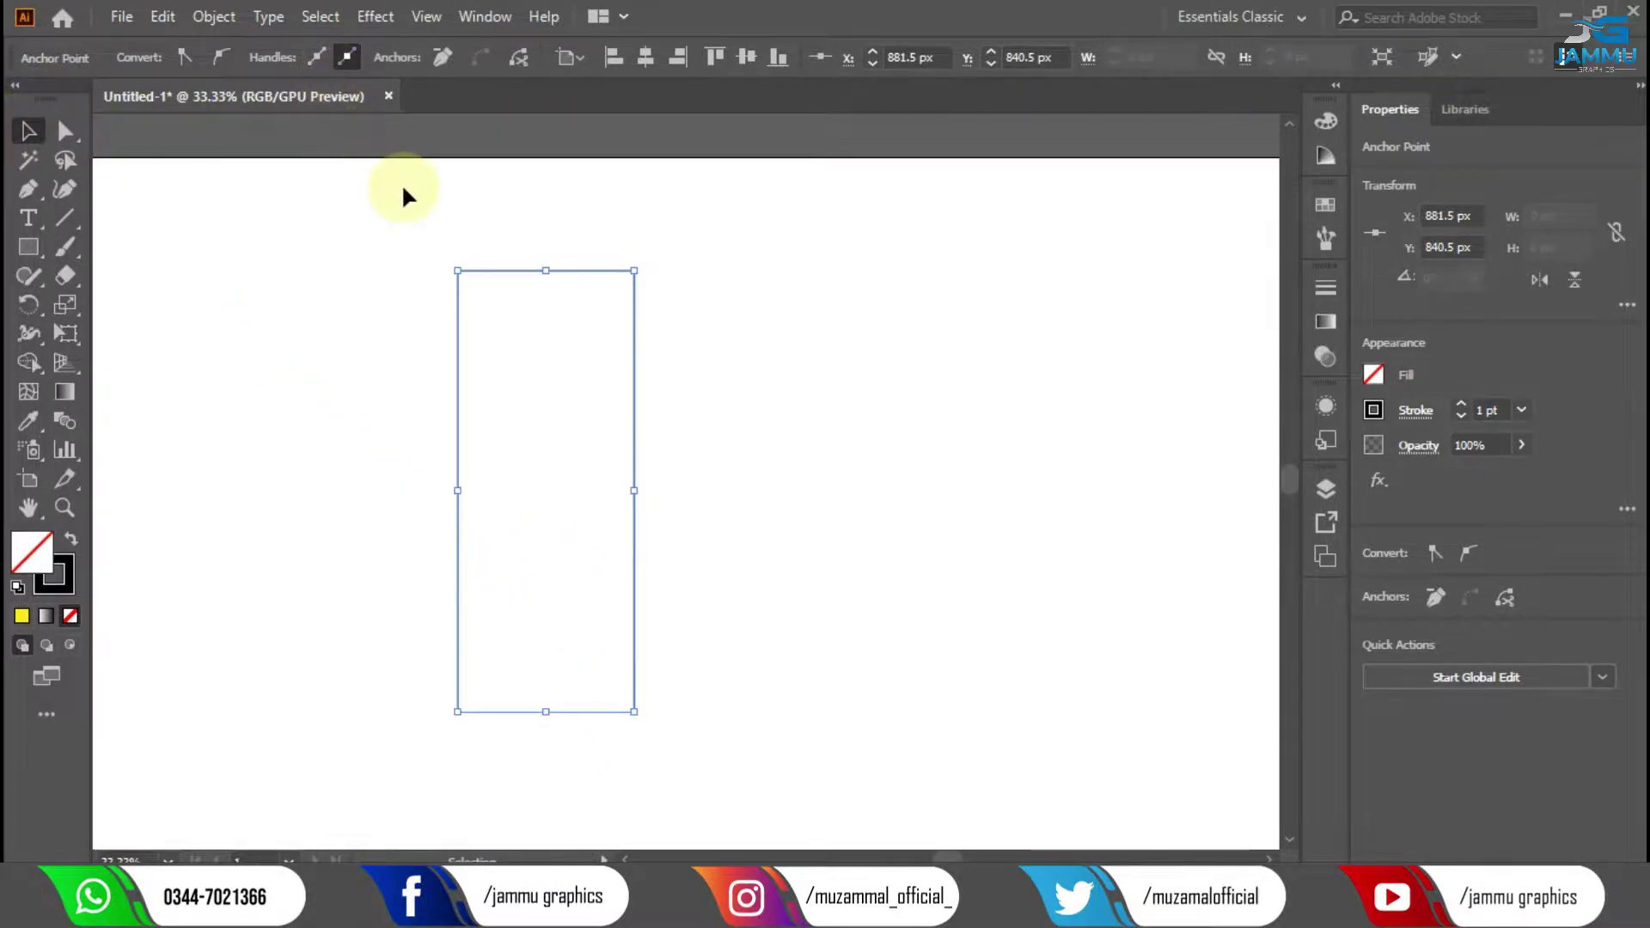
{"action": "left_click", "coordinate": [482, 258]}
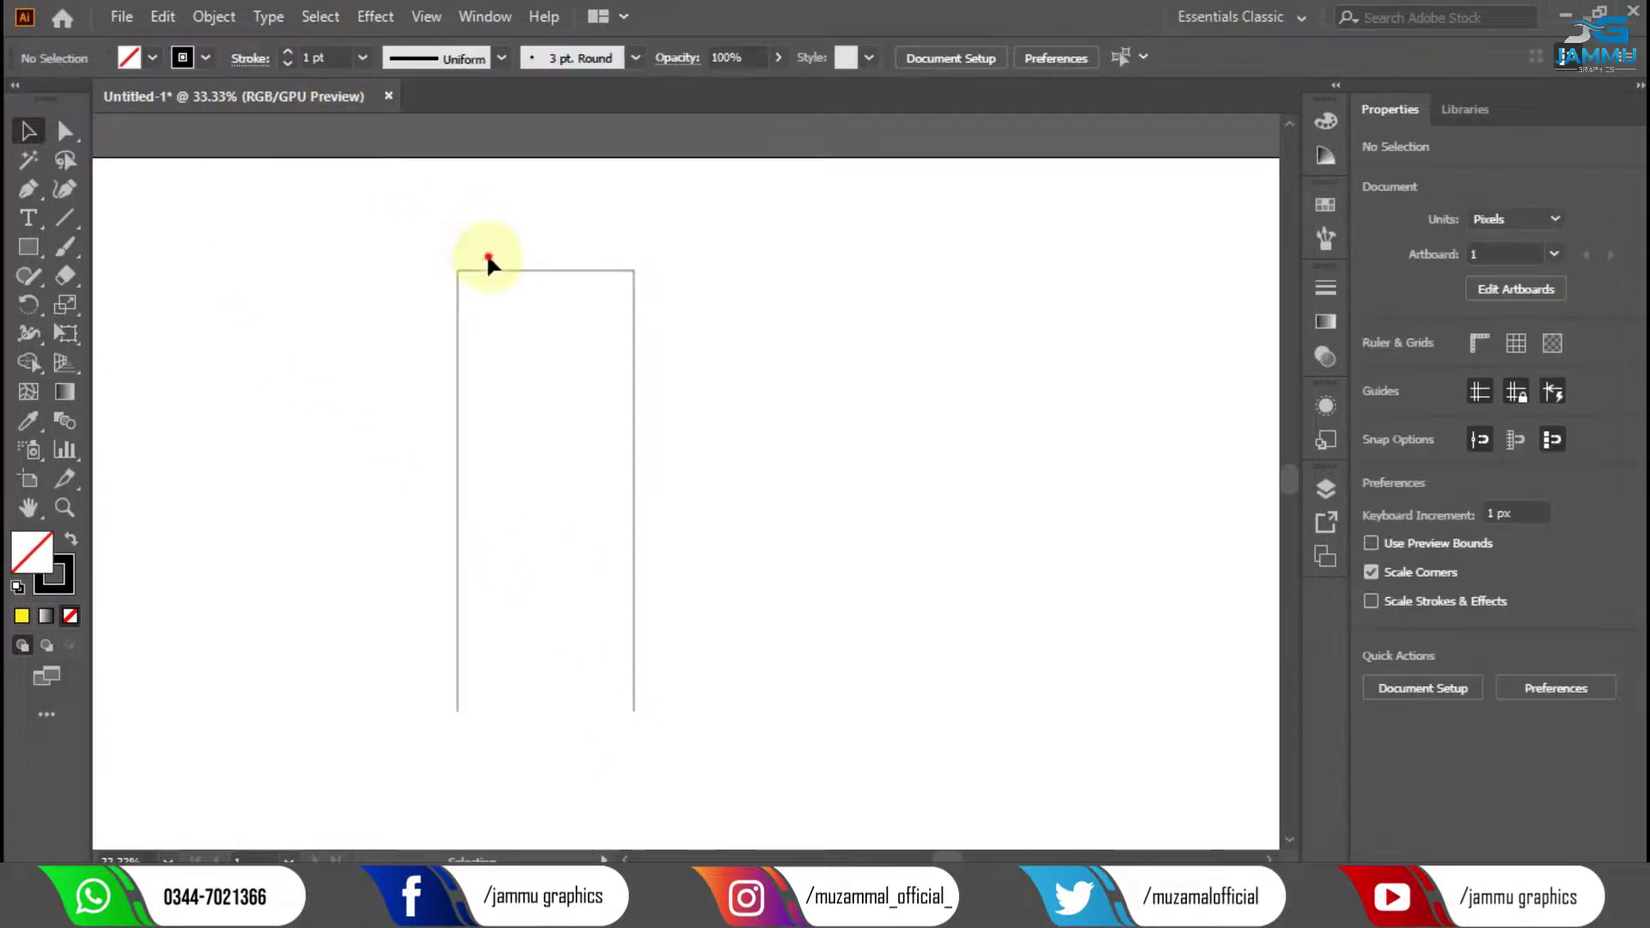
Give the rectangle a 100 pt stroke and round its top corners 133.5 px into an arch.
{"action": "left_click", "coordinate": [361, 58]}
{"action": "left_click", "coordinate": [402, 637]}
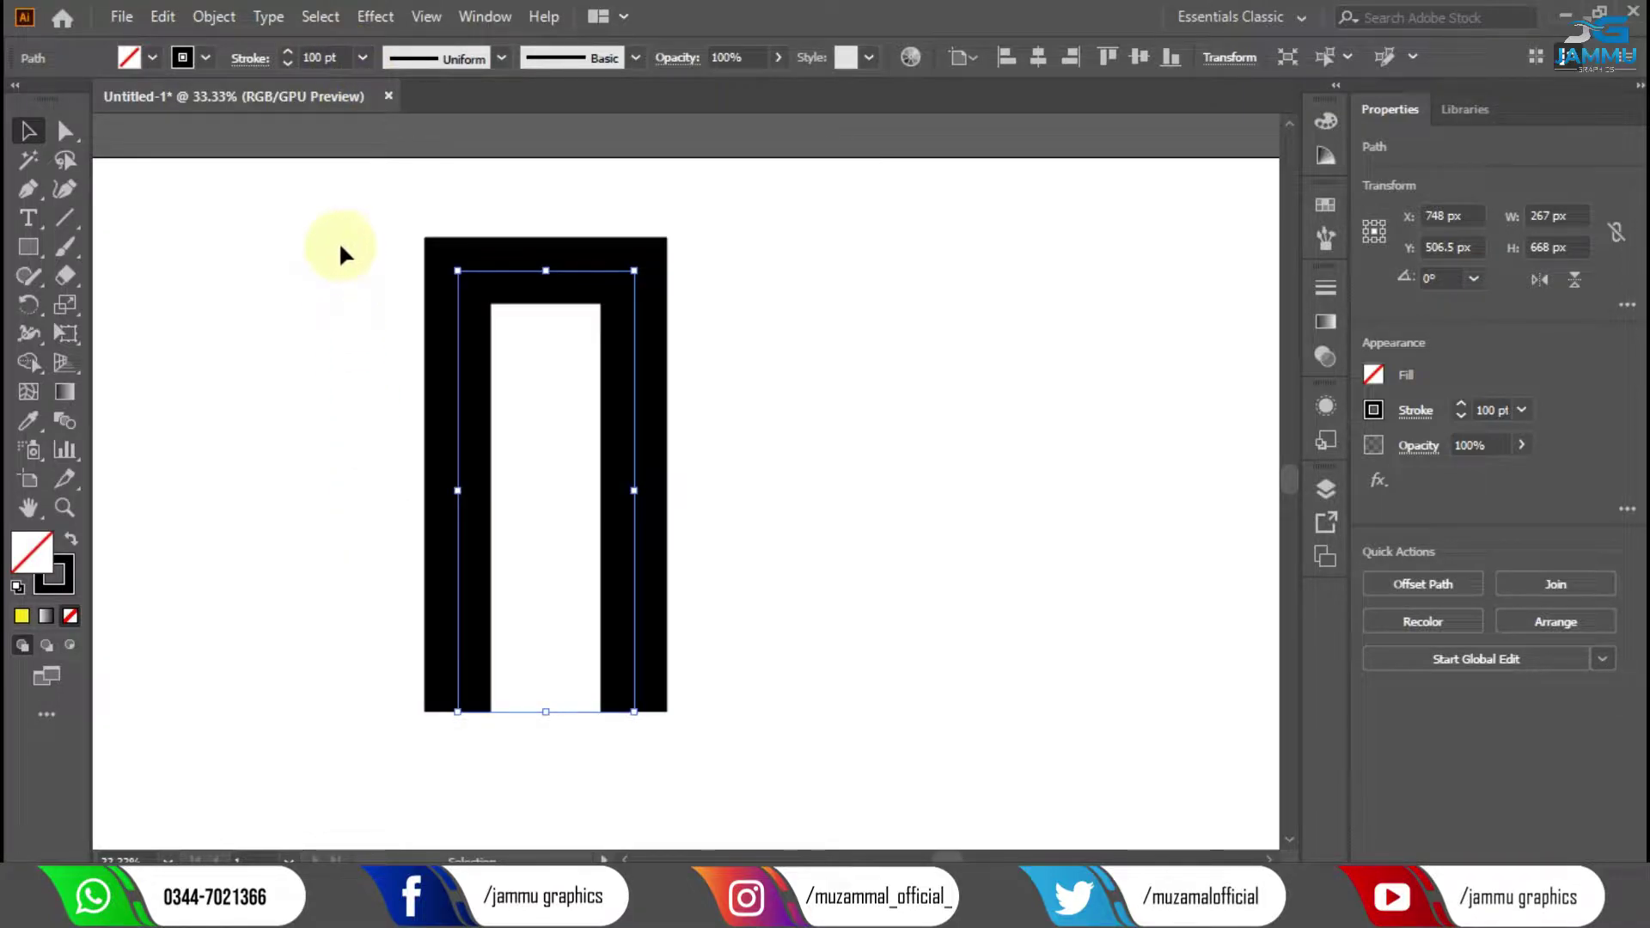
{"action": "left_click", "coordinate": [65, 131]}
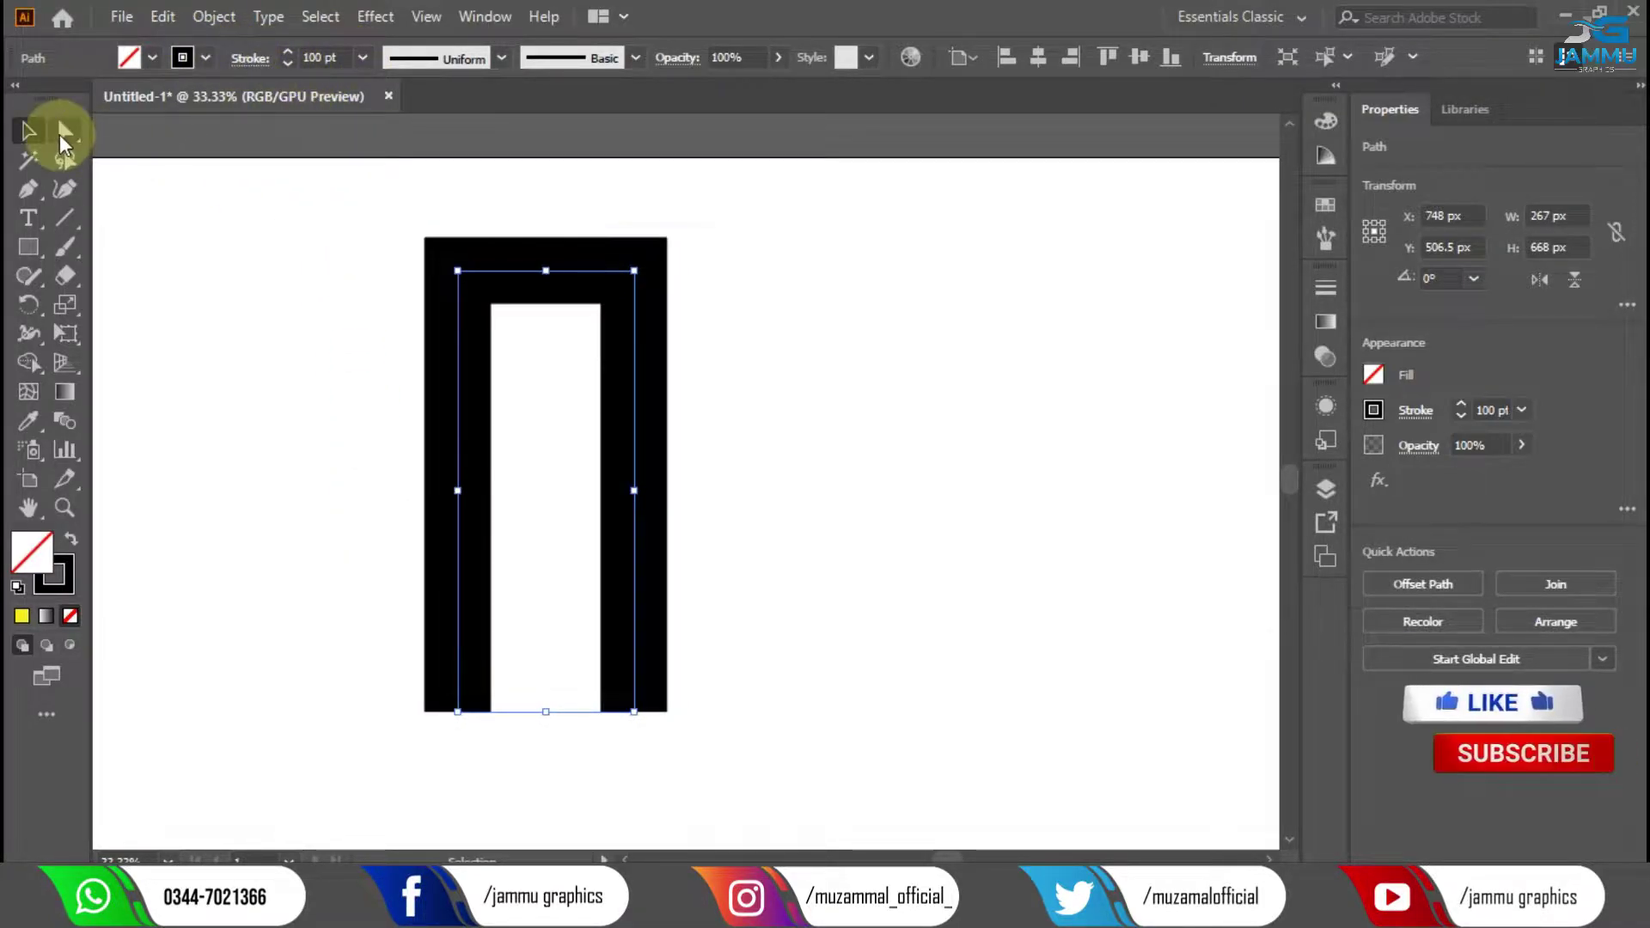
{"action": "left_click_drag", "start_coordinate": [625, 283], "coordinate": [553, 490]}
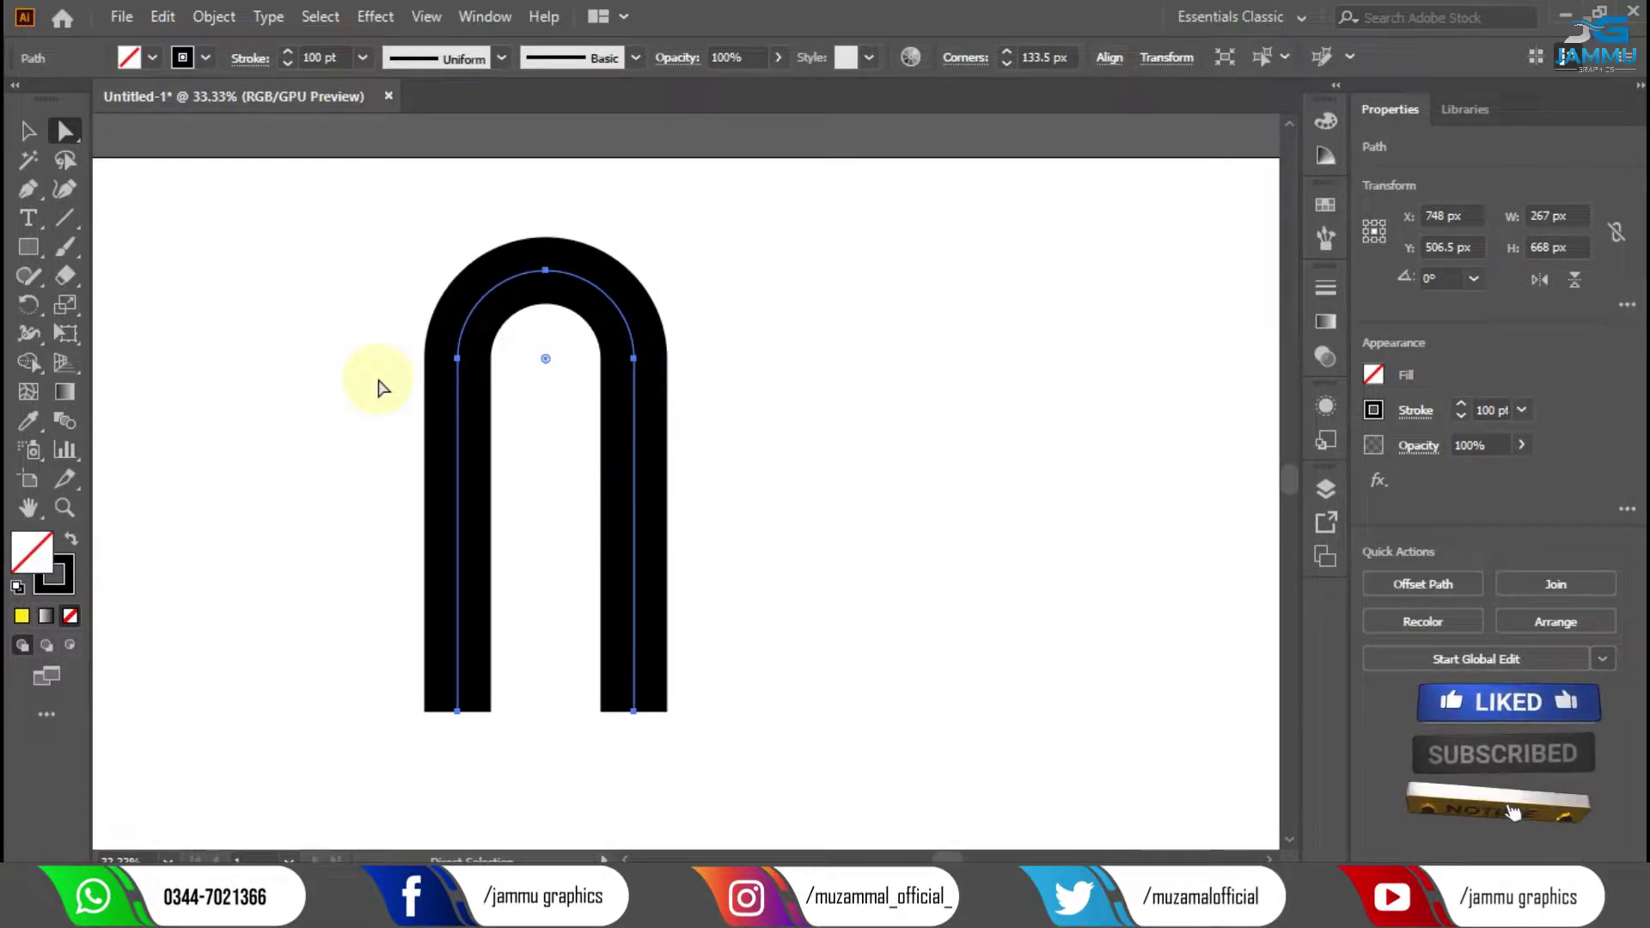
{"action": "left_click_drag", "start_coordinate": [358, 258], "coordinate": [593, 464]}
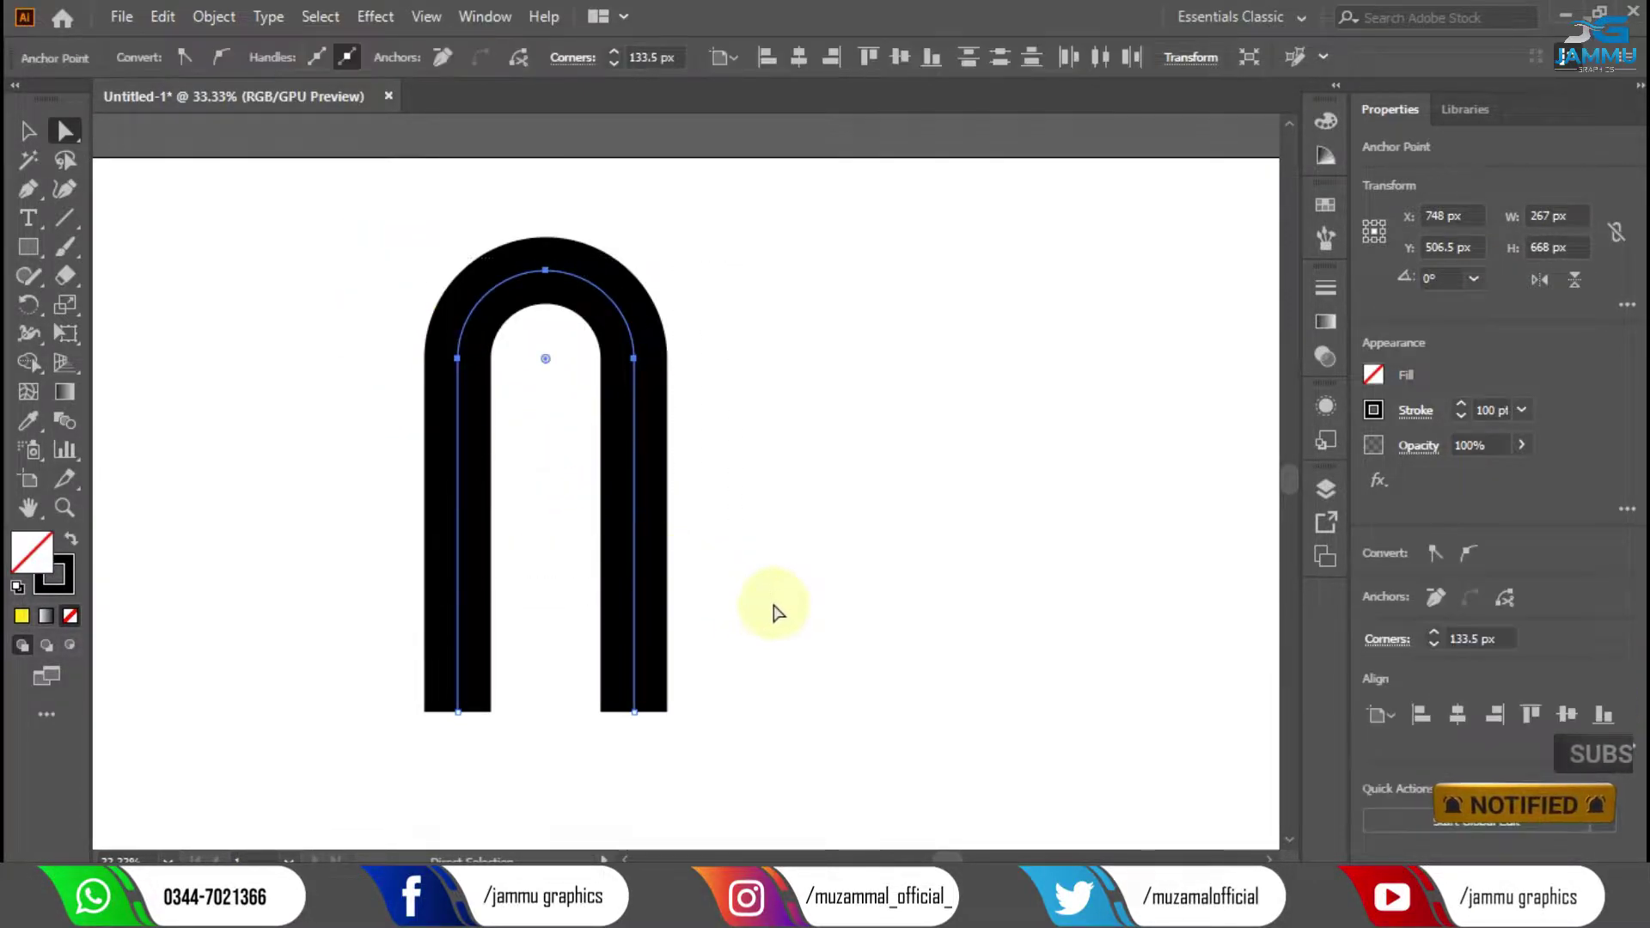
Copy the arch path and expand its thick stroke into a solid filled shape.
{"action": "left_click", "coordinate": [163, 17]}
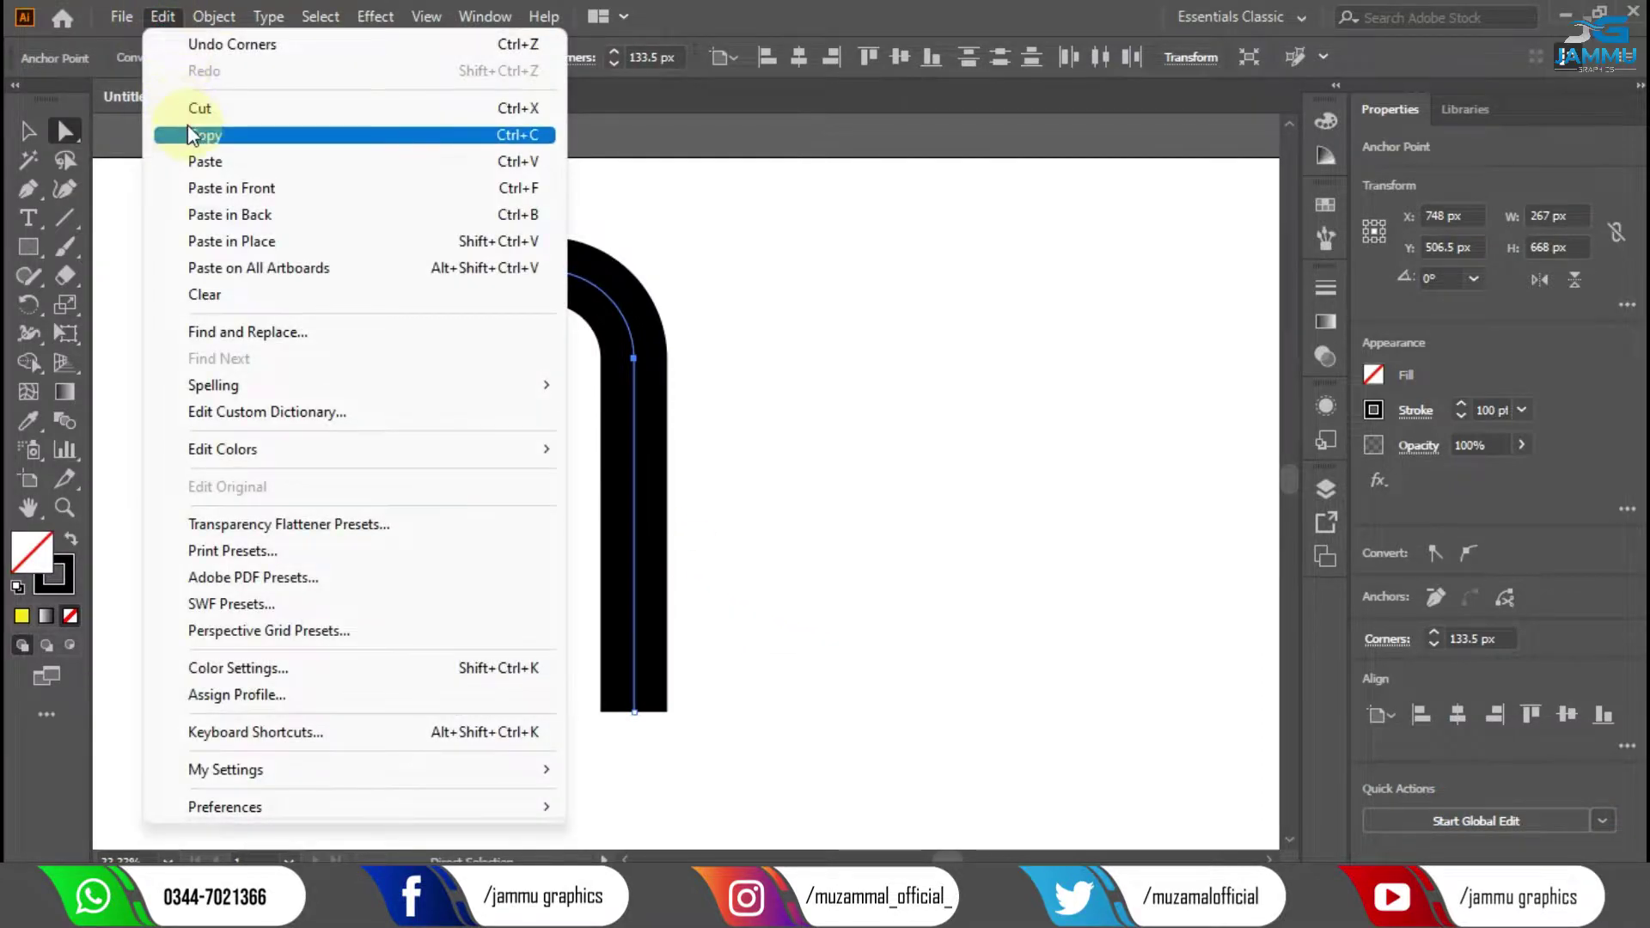
{"action": "left_click", "coordinate": [189, 134]}
{"action": "left_click", "coordinate": [213, 17]}
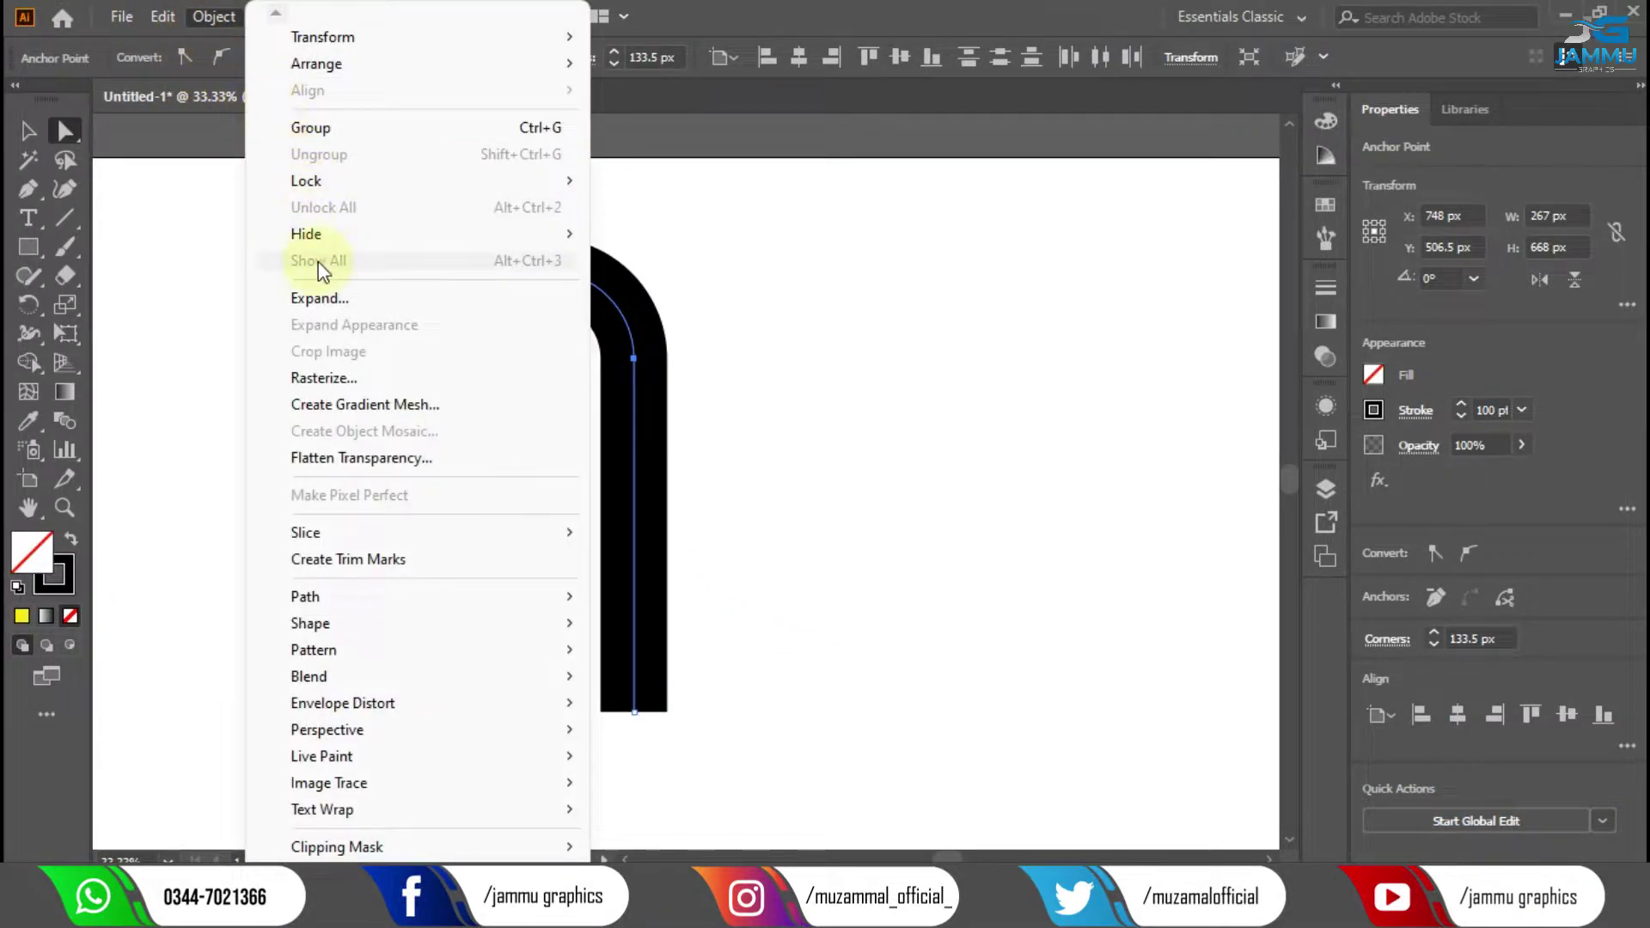
{"action": "left_click", "coordinate": [320, 298]}
{"action": "left_click", "coordinate": [748, 584]}
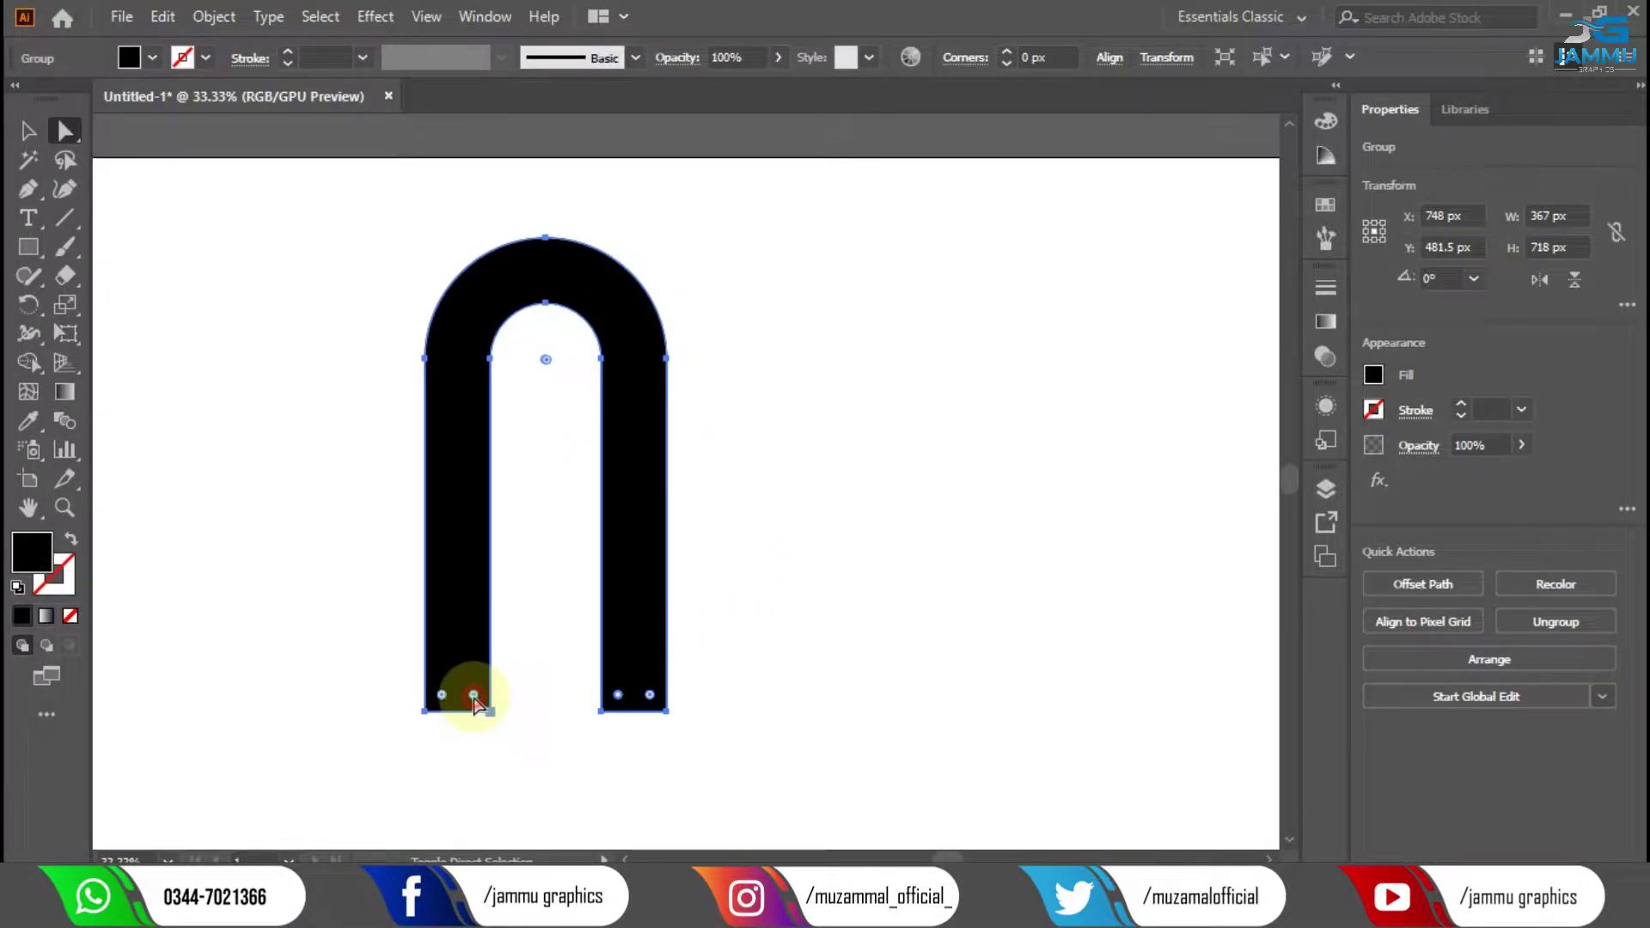
Round the arch's inner bottom corners 100 px into flared feet, then swap fill and stroke.
{"action": "left_click_drag", "start_coordinate": [474, 694], "coordinate": [262, 560]}
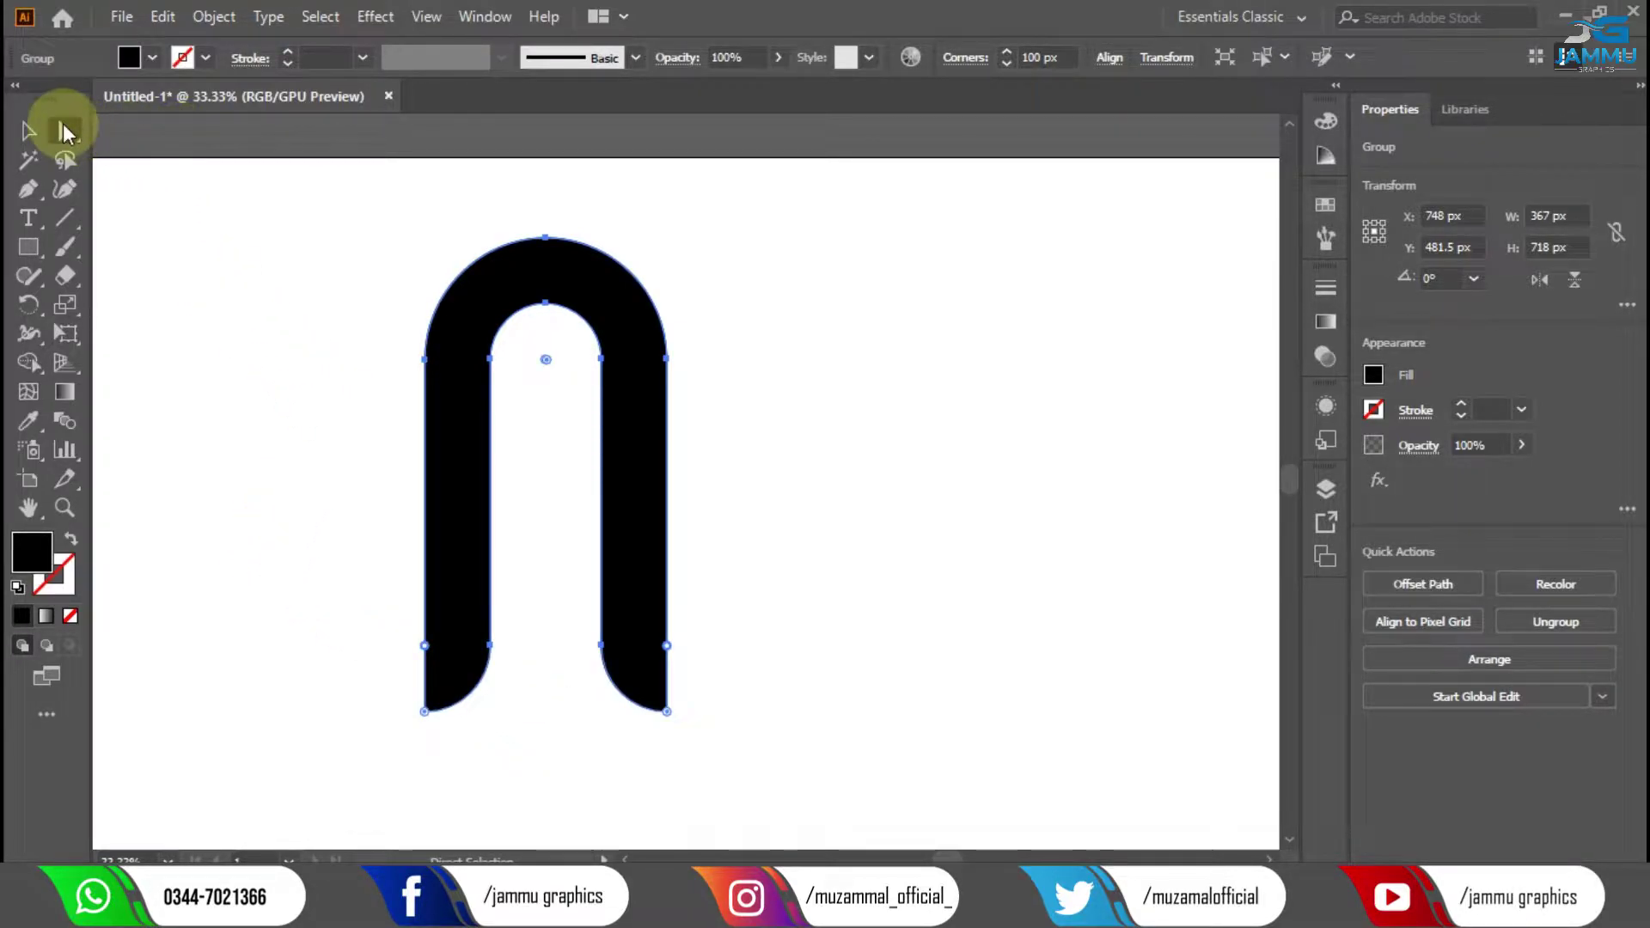
{"action": "left_click", "coordinate": [27, 131]}
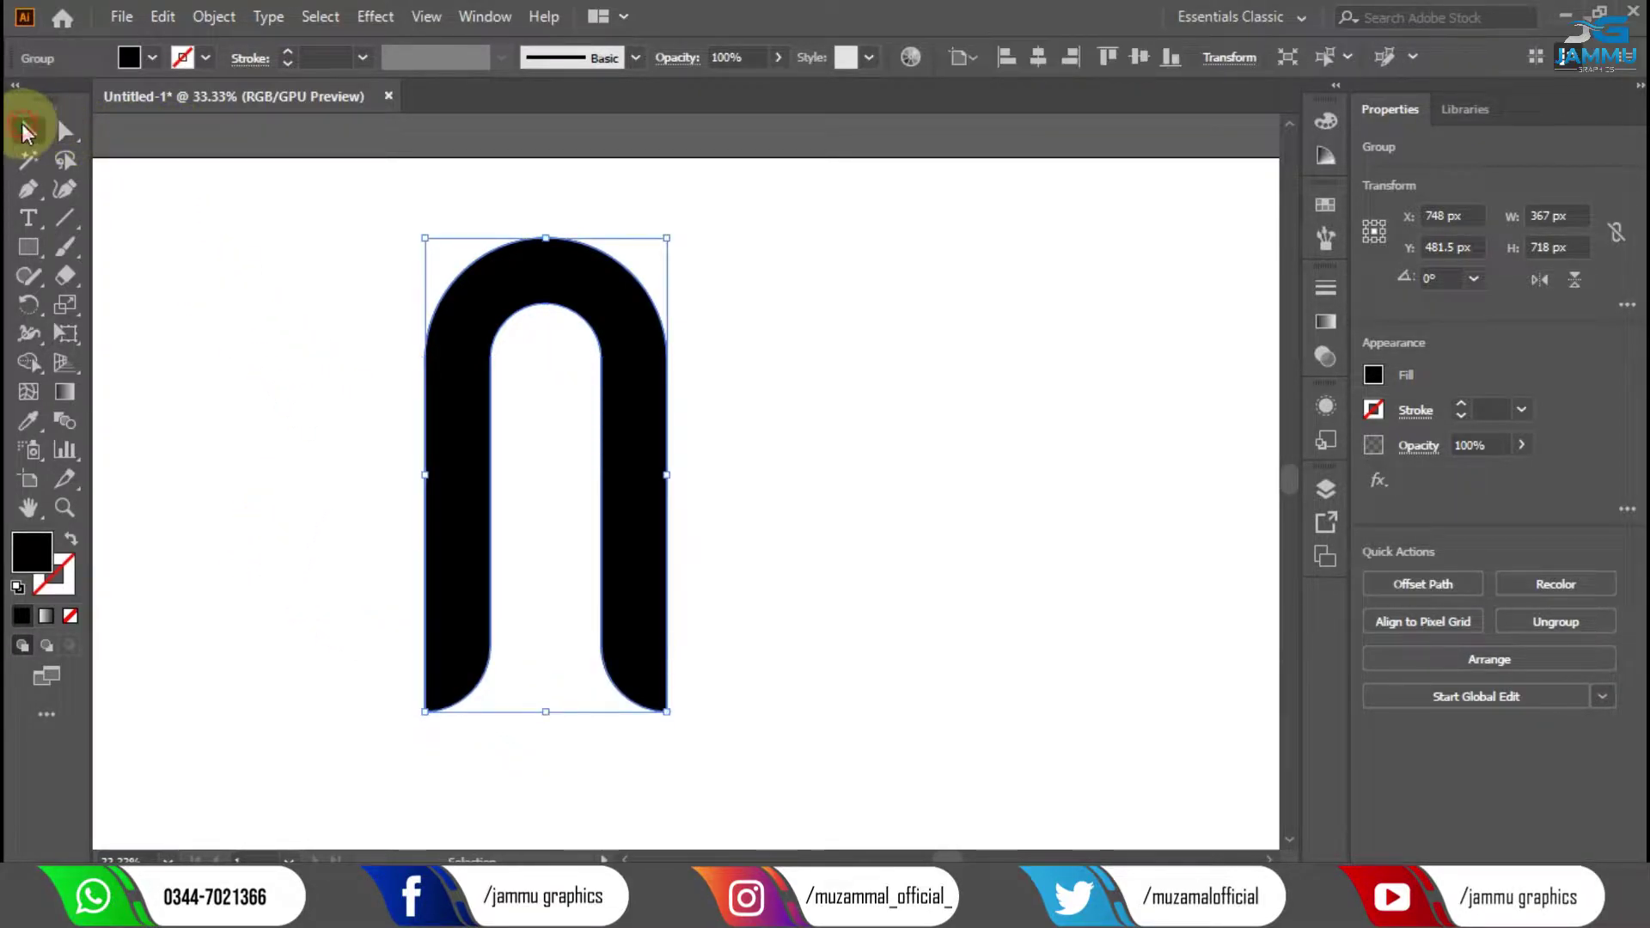
{"action": "left_click", "coordinate": [74, 538]}
Paste the copied arch path in front with a 1 pt stroke.
{"action": "left_click", "coordinate": [165, 17]}
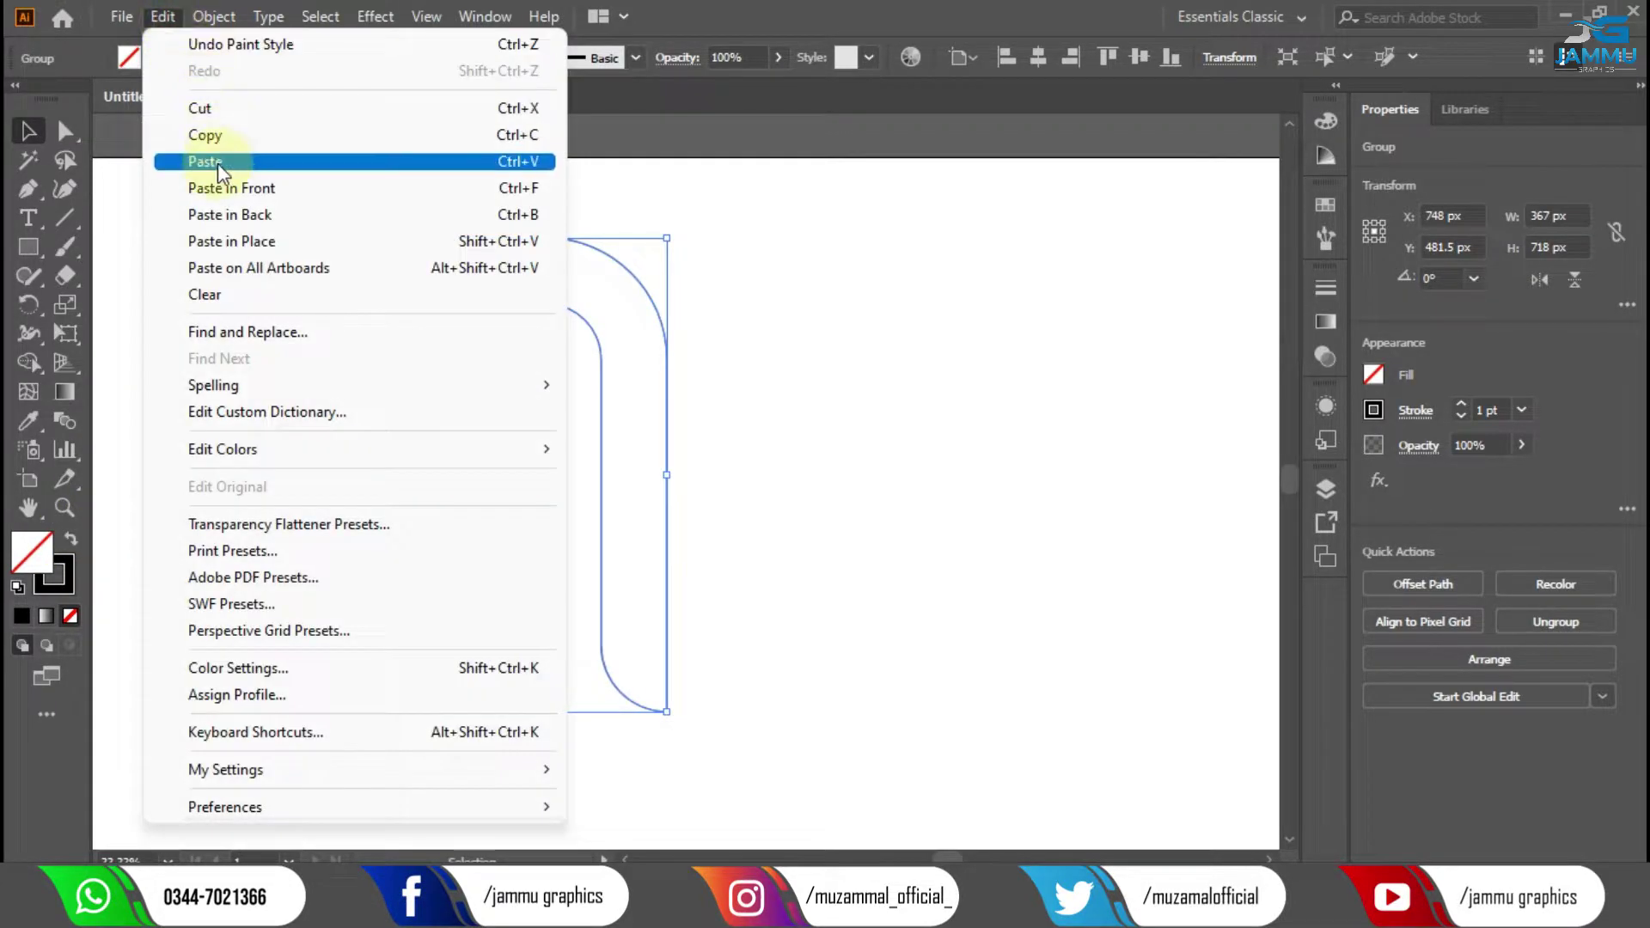
{"action": "left_click", "coordinate": [221, 189]}
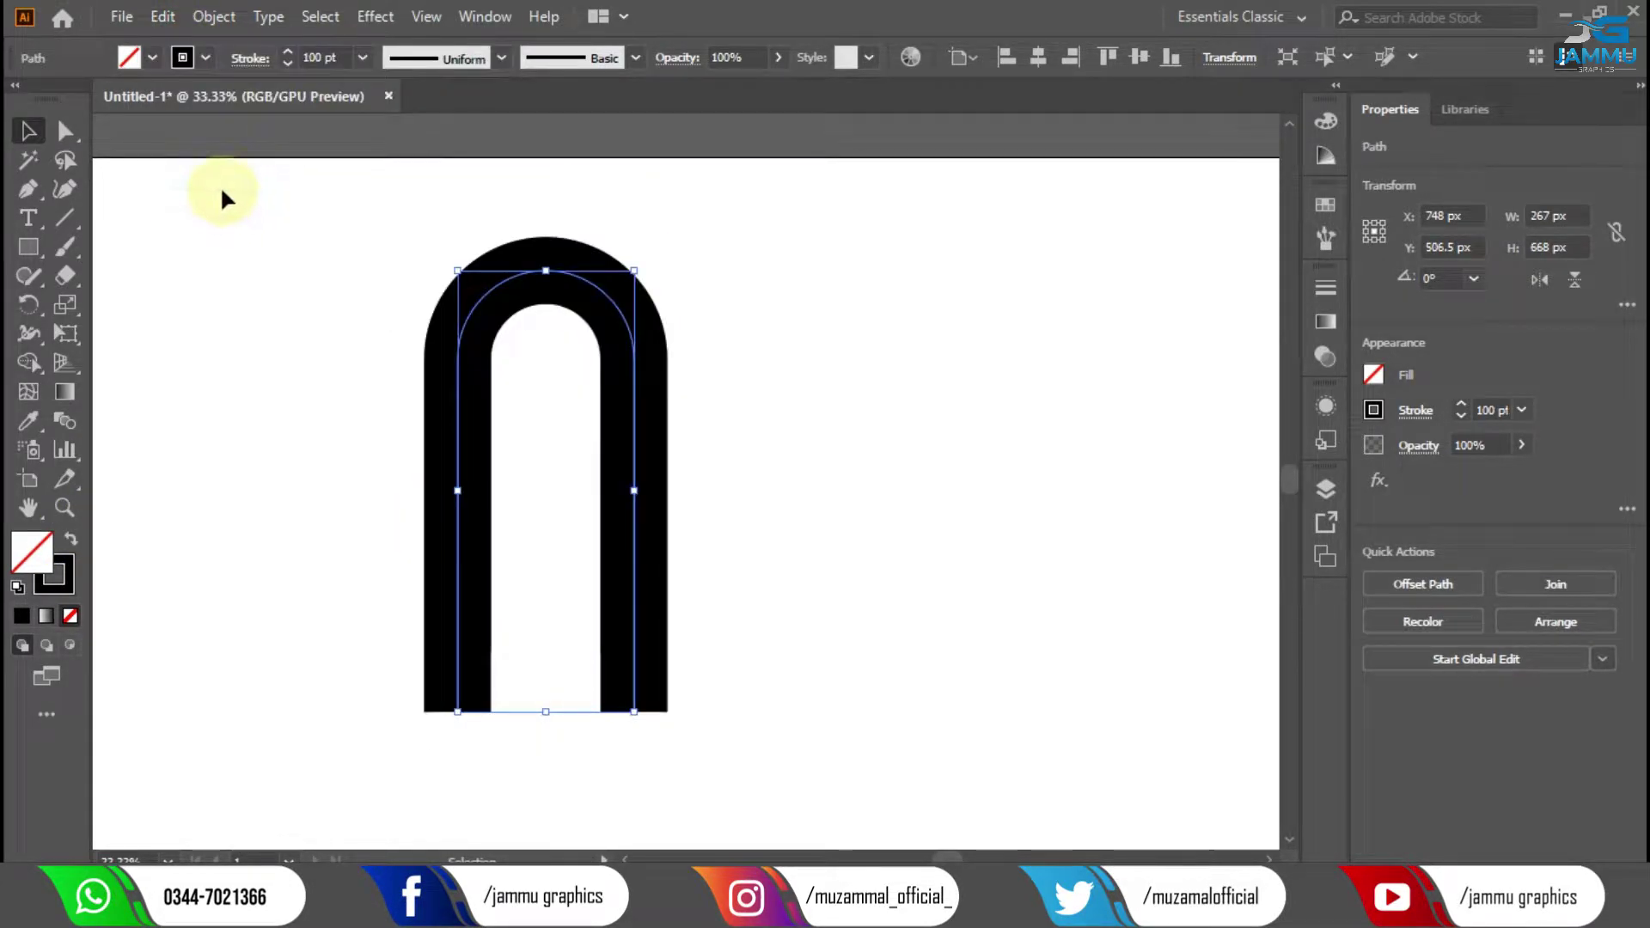
{"action": "left_click", "coordinate": [362, 59]}
{"action": "left_click", "coordinate": [383, 162]}
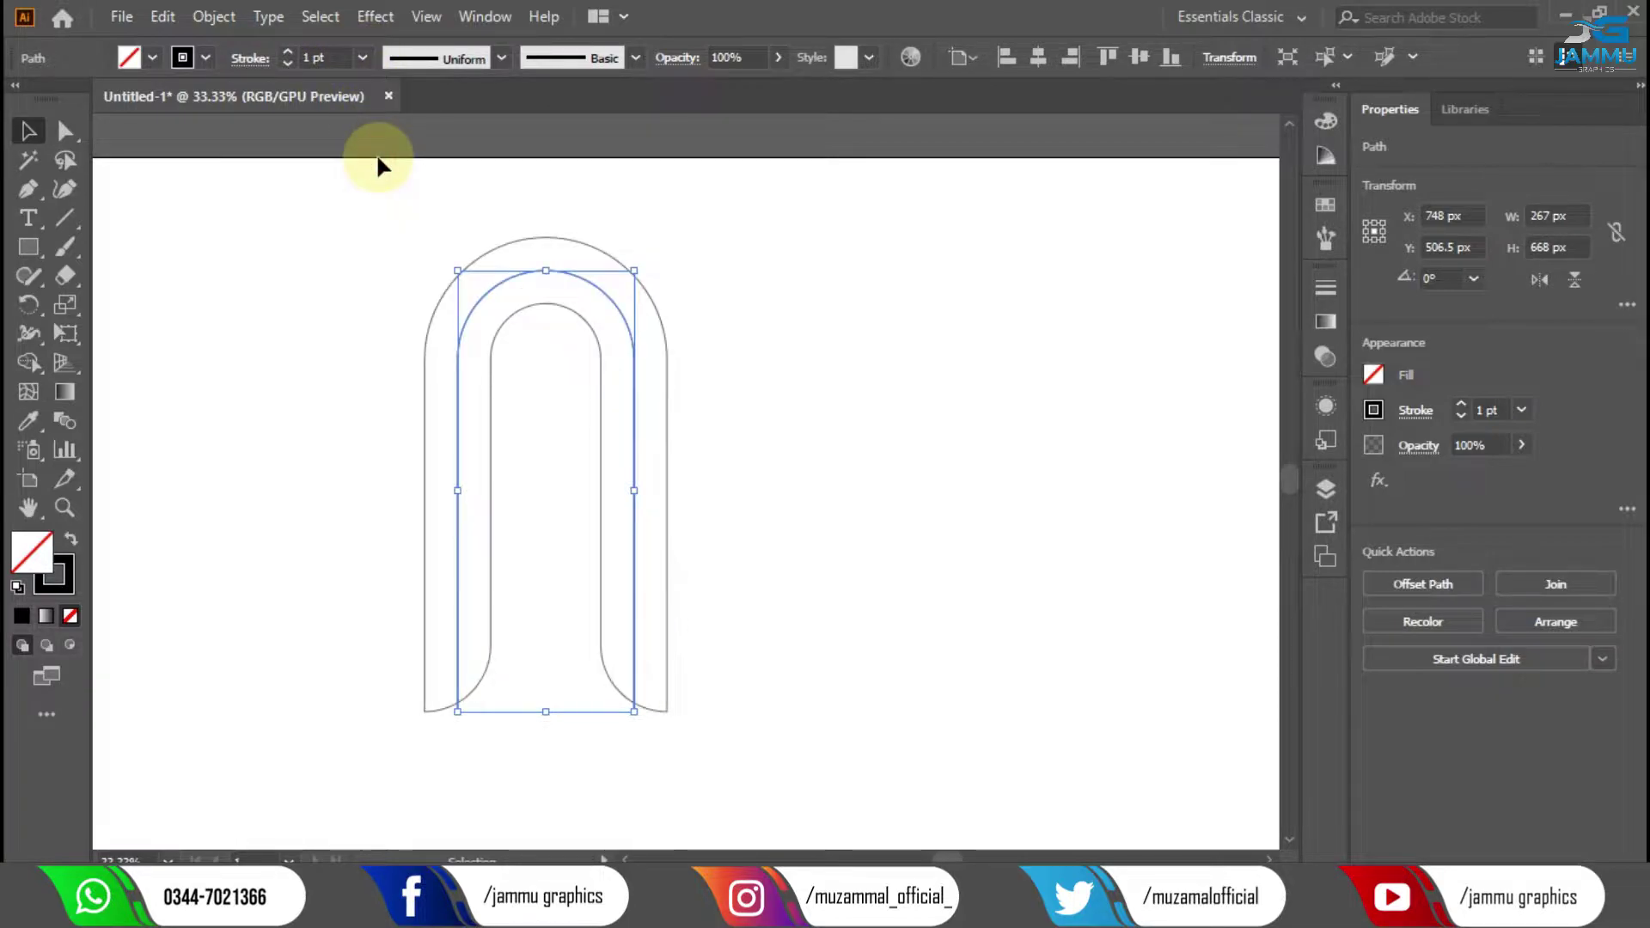
Raise the pasted path's two bottom anchors 122 px to shorten its legs.
{"action": "left_click", "coordinate": [64, 131]}
{"action": "left_click", "coordinate": [633, 711]}
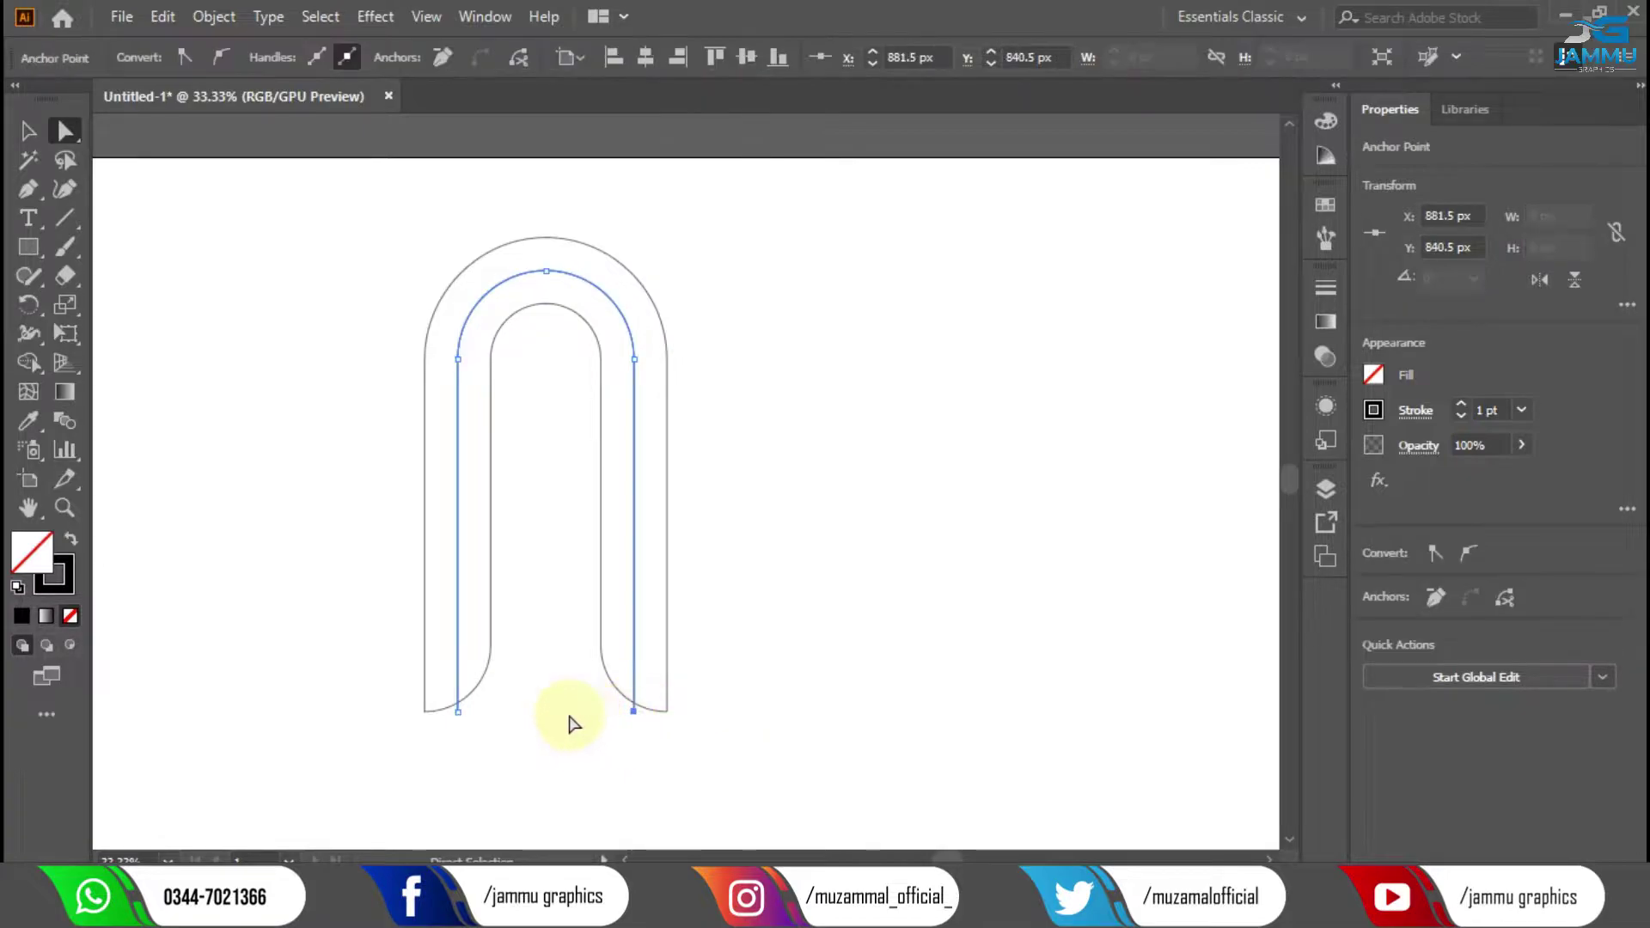
{"action": "left_click", "coordinate": [458, 713], "text": "shift"}
{"action": "mouse_move", "coordinate": [457, 713]}
{"action": "left_mouse_down"}
{"action": "mouse_move", "coordinate": [455, 629]}
{"action": "mouse_move", "coordinate": [460, 678]}
{"action": "mouse_move", "coordinate": [456, 660]}
{"action": "left_mouse_up"}
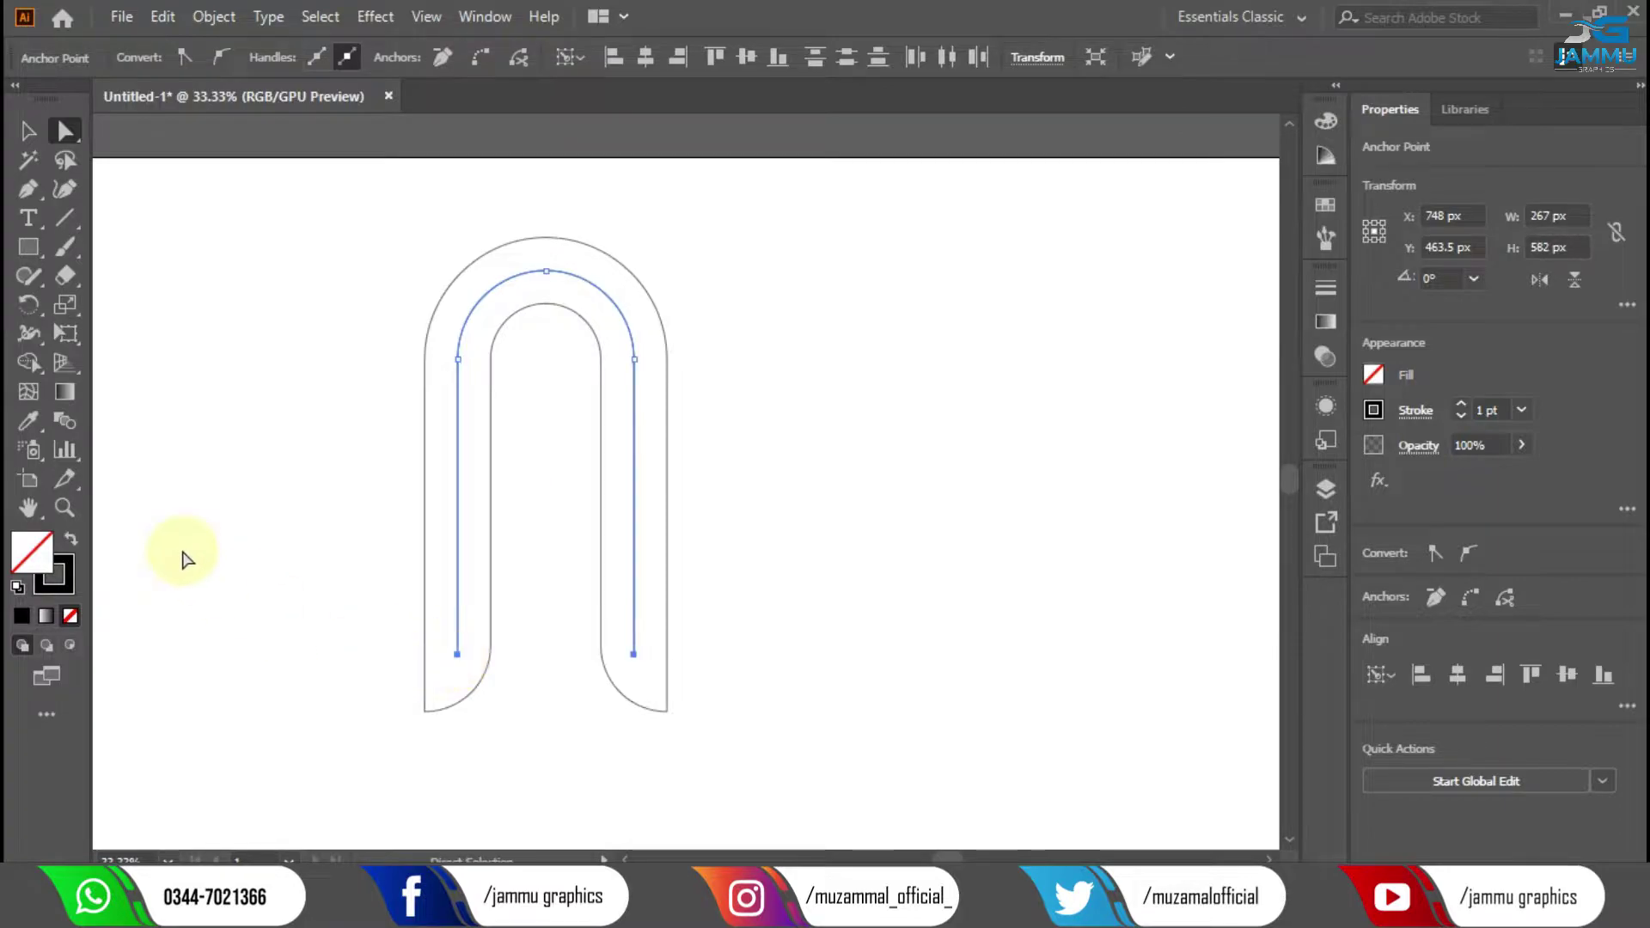
Extend the centerline's legs to the outer arch's bottom-left and bottom-right corners.
{"action": "left_click", "coordinate": [29, 188]}
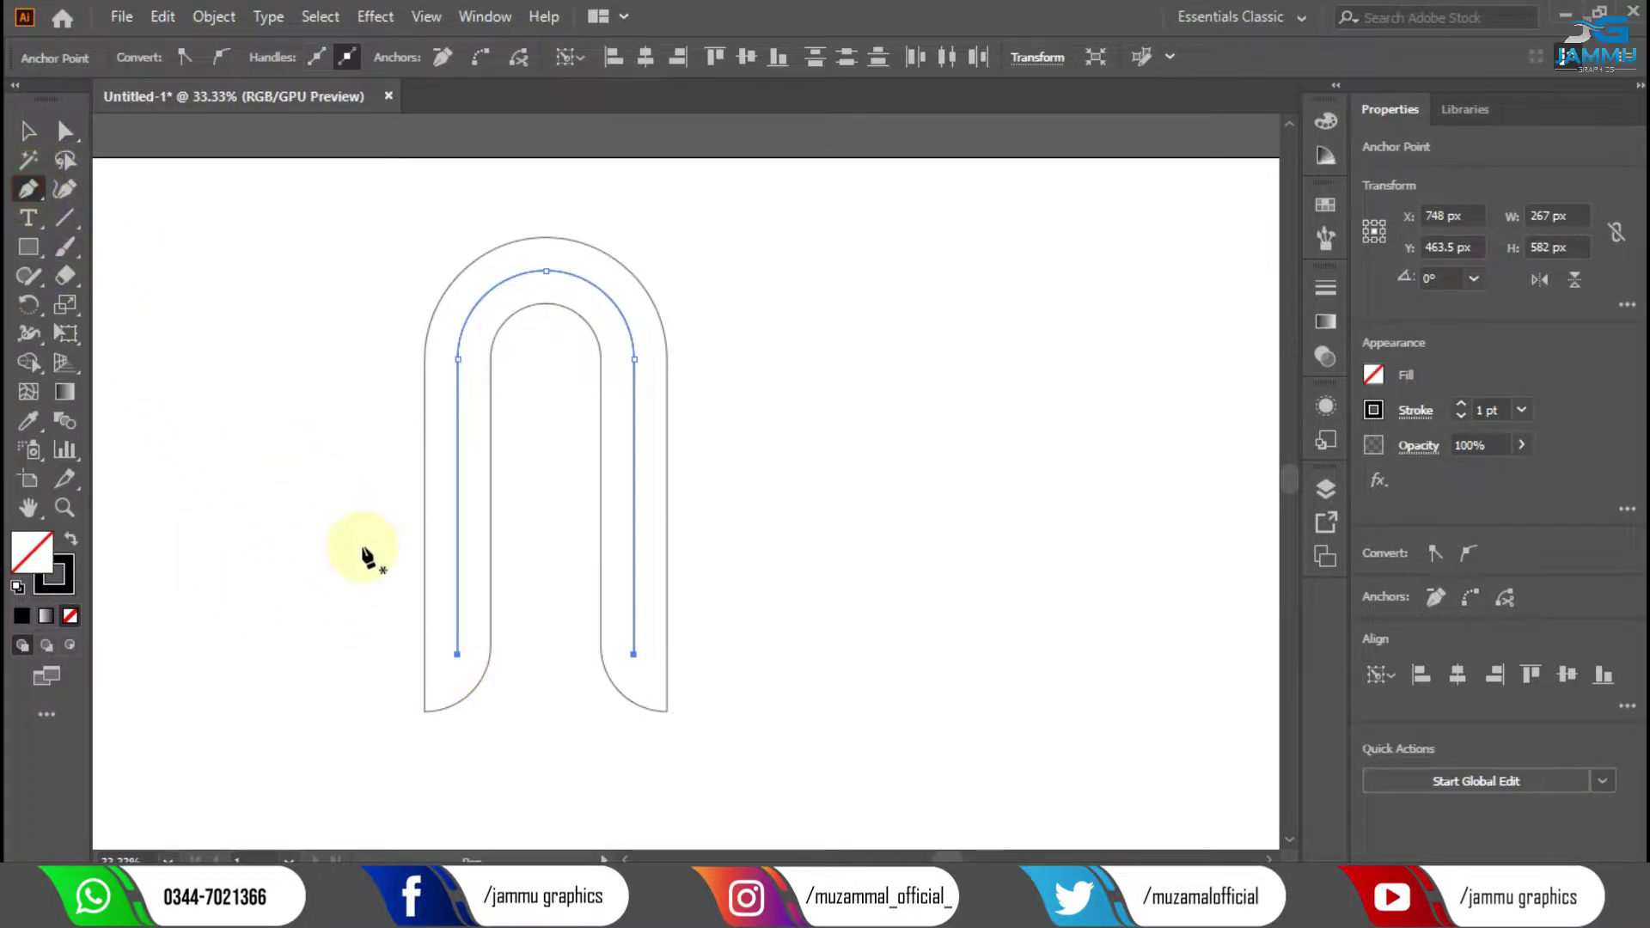
{"action": "left_click", "coordinate": [456, 657]}
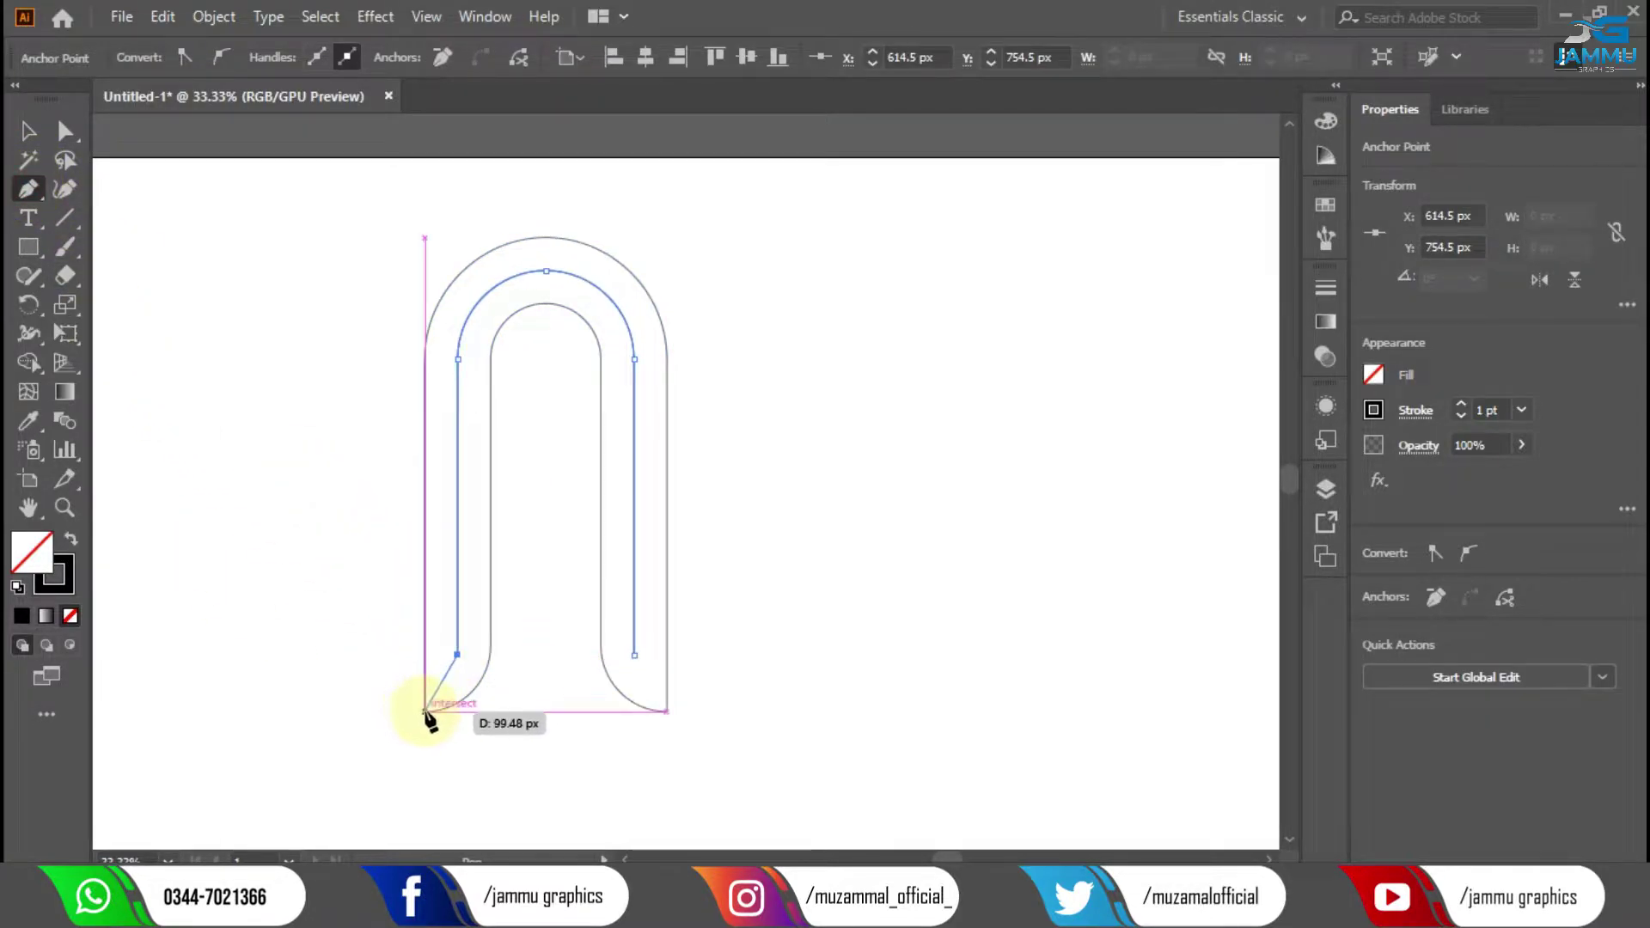
{"action": "left_click", "coordinate": [425, 711]}
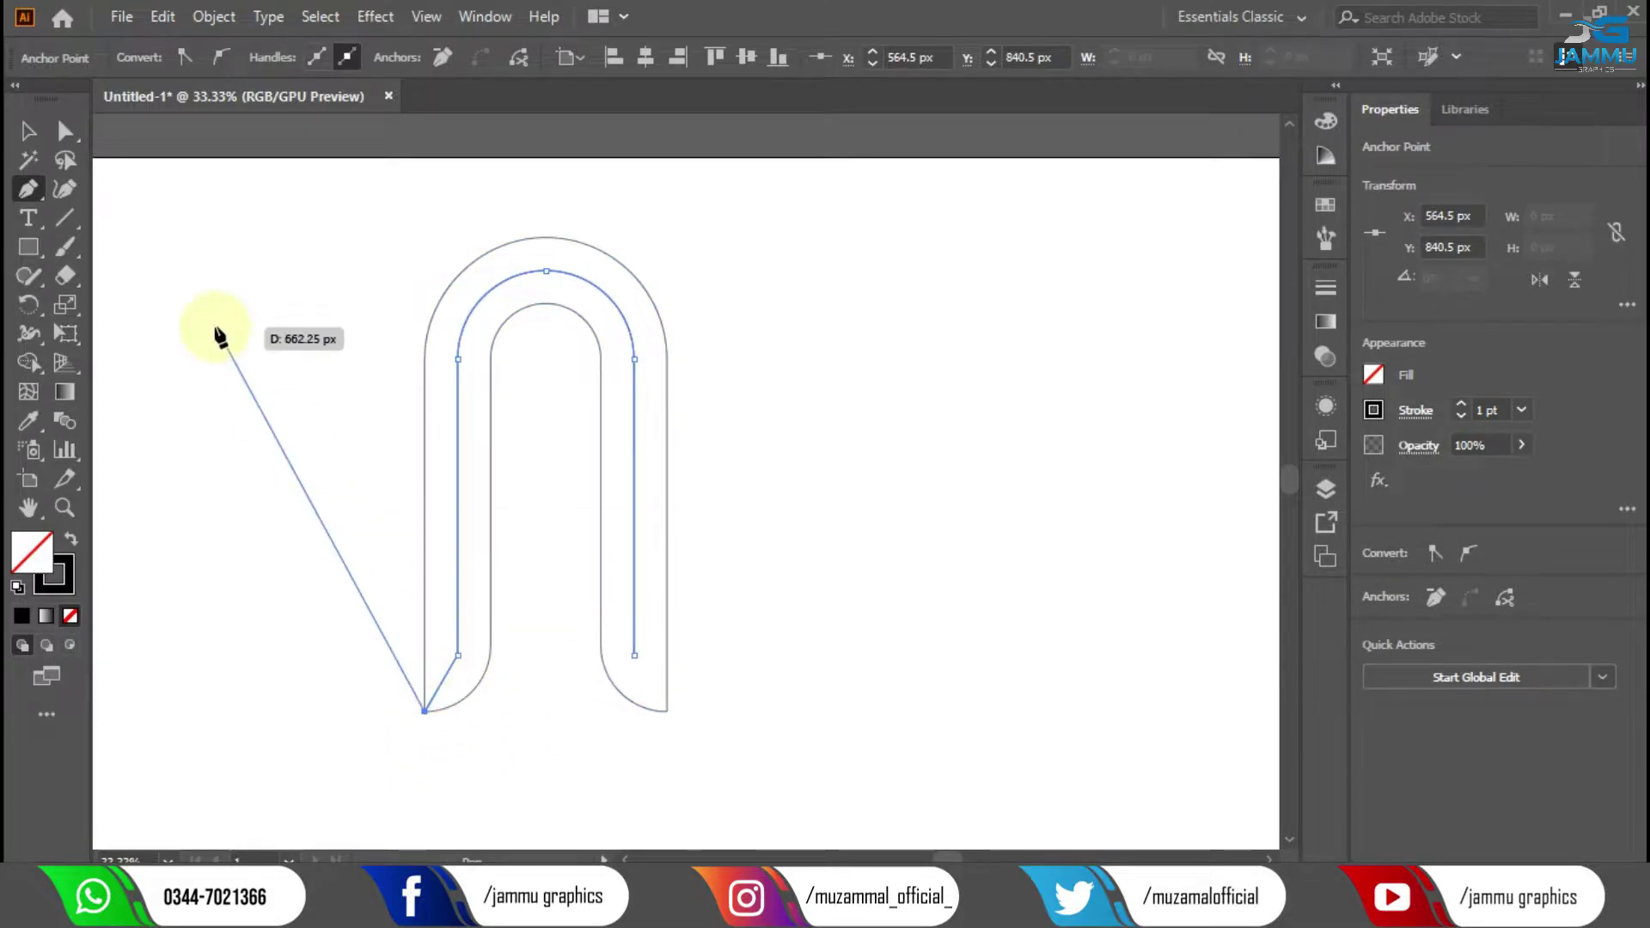
{"action": "left_click", "coordinate": [30, 133]}
{"action": "left_click", "coordinate": [180, 223]}
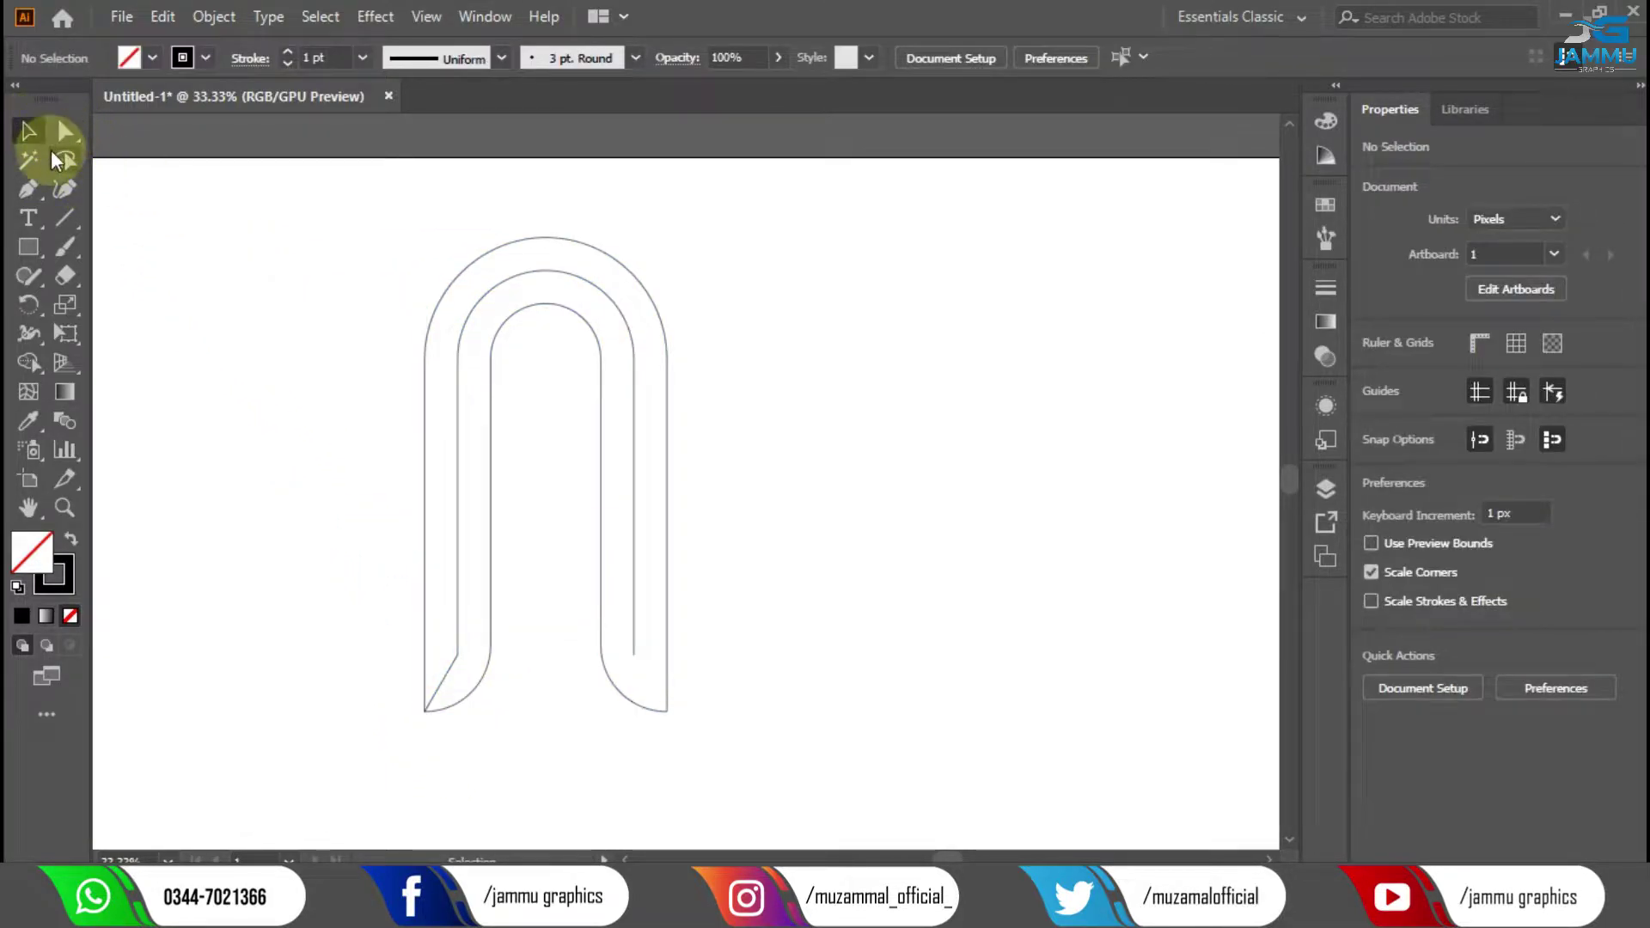
{"action": "left_click", "coordinate": [29, 190]}
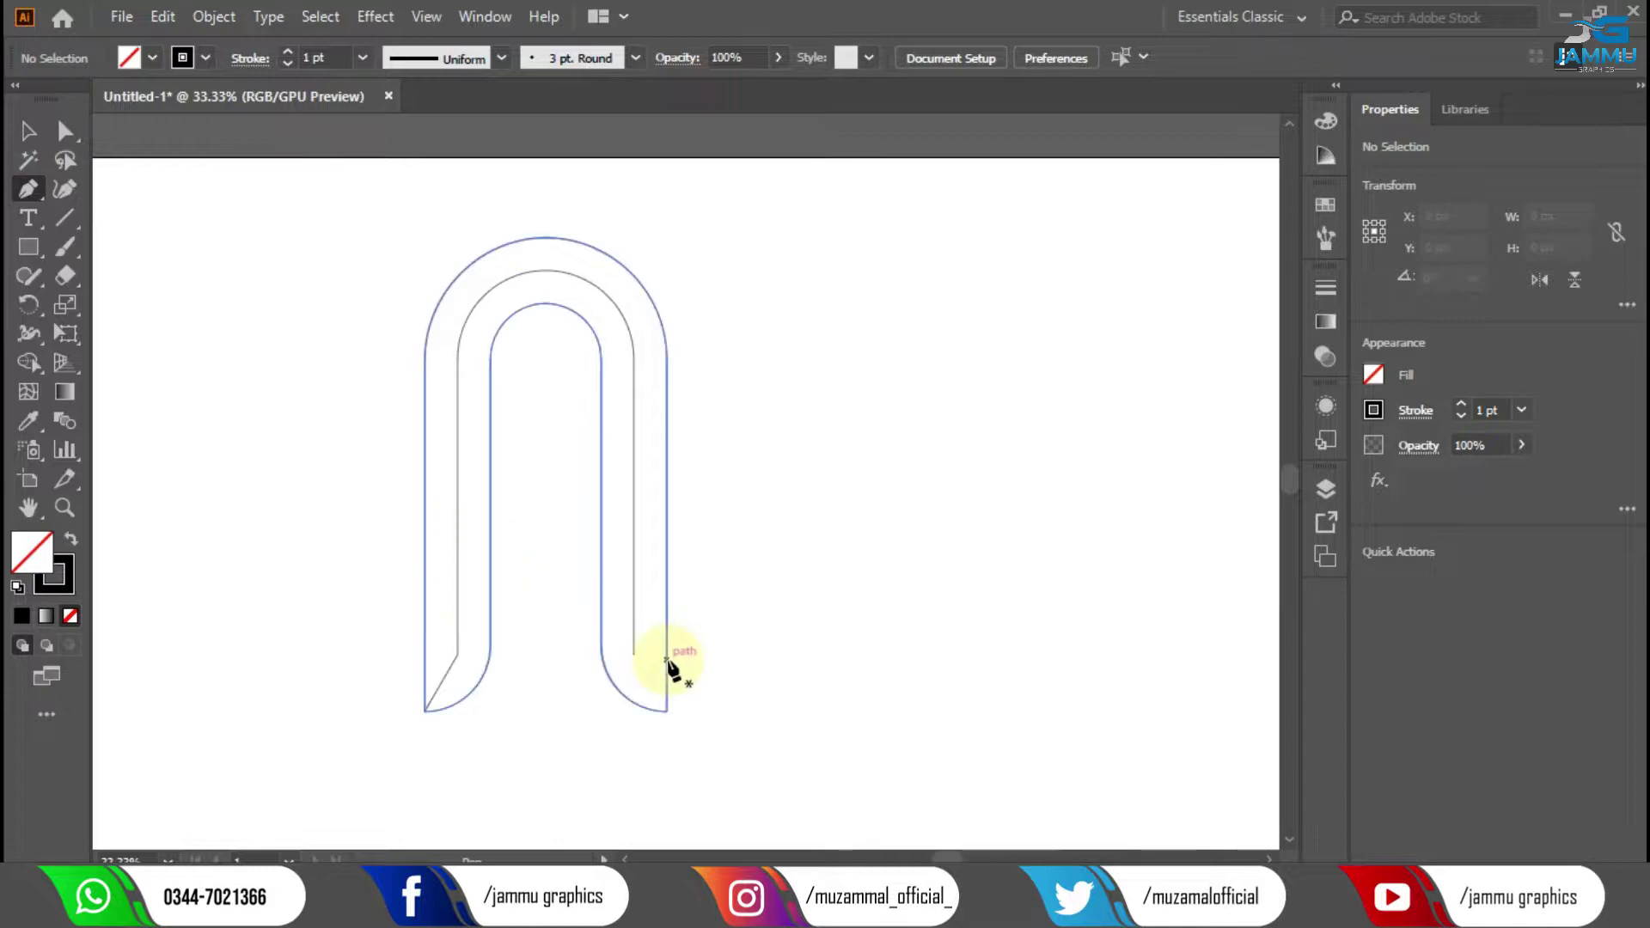
{"action": "left_click", "coordinate": [633, 655]}
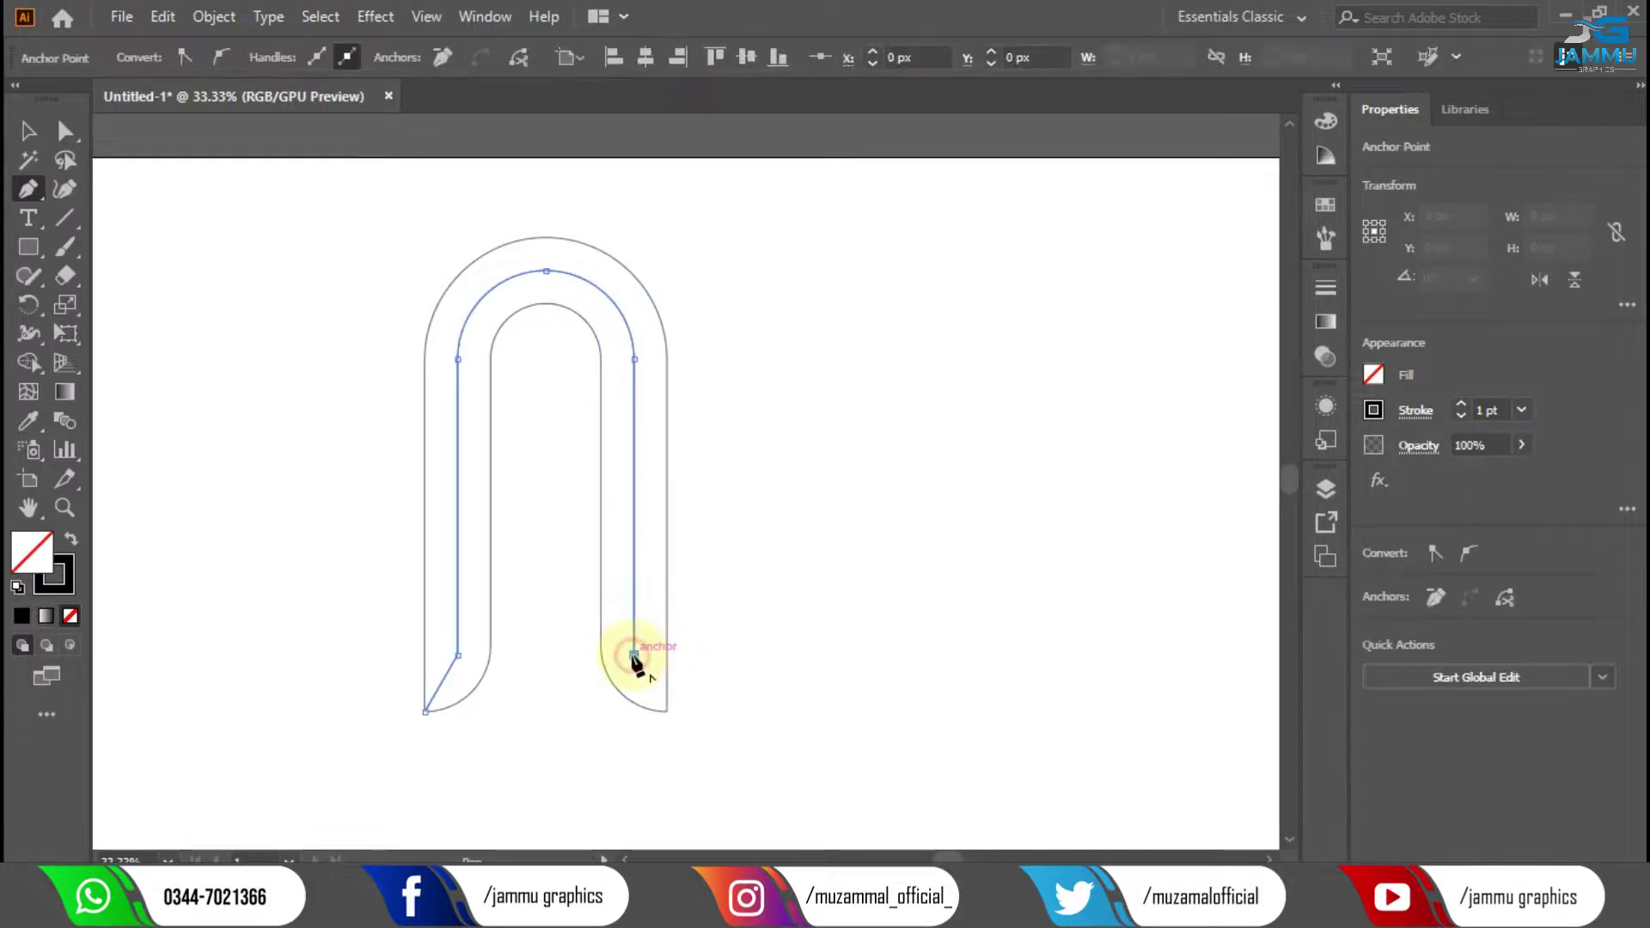
{"action": "left_click", "coordinate": [668, 711]}
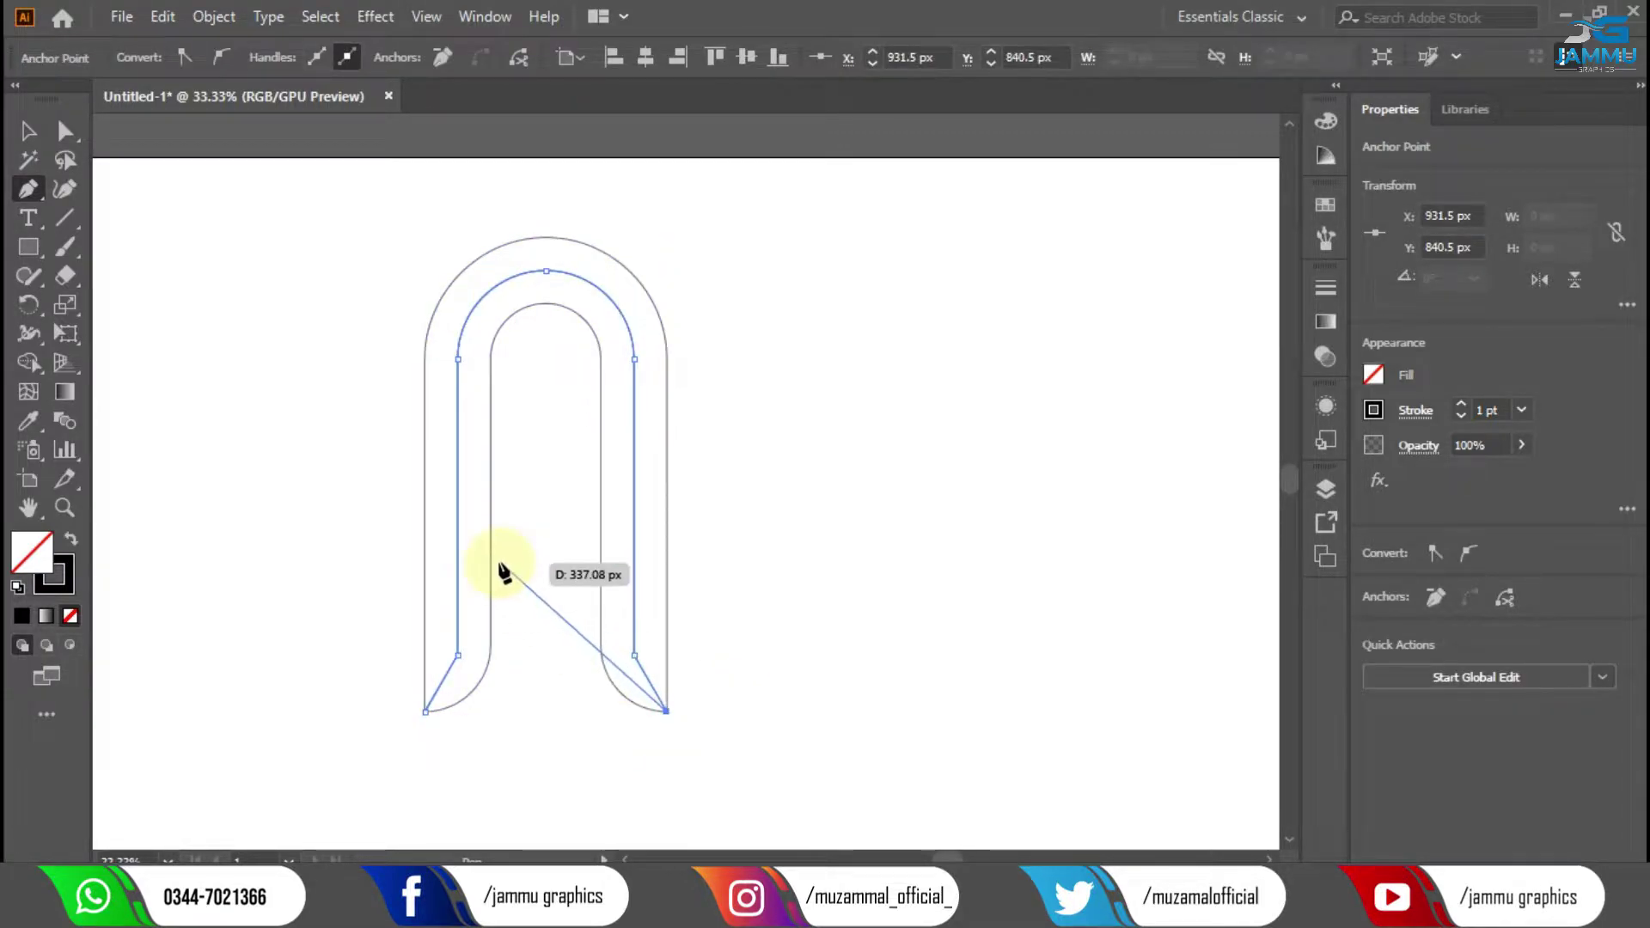
{"action": "left_click", "coordinate": [33, 131]}
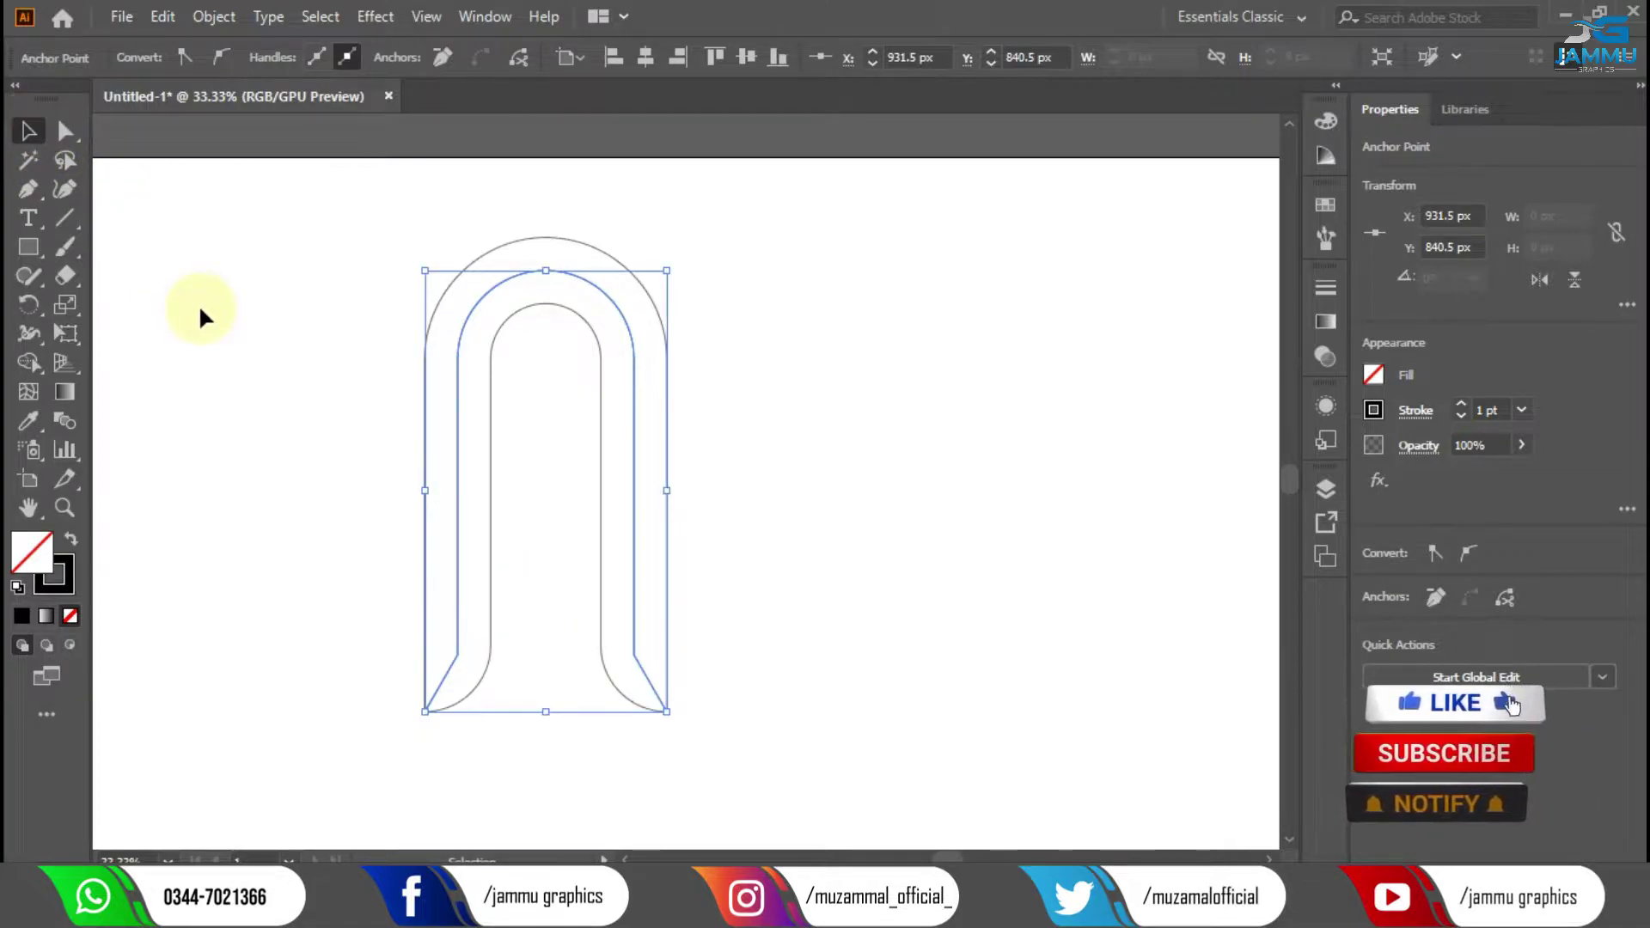
Round the centerline's new bottom corners into curved flares and select all arch paths.
{"action": "left_click", "coordinate": [66, 131]}
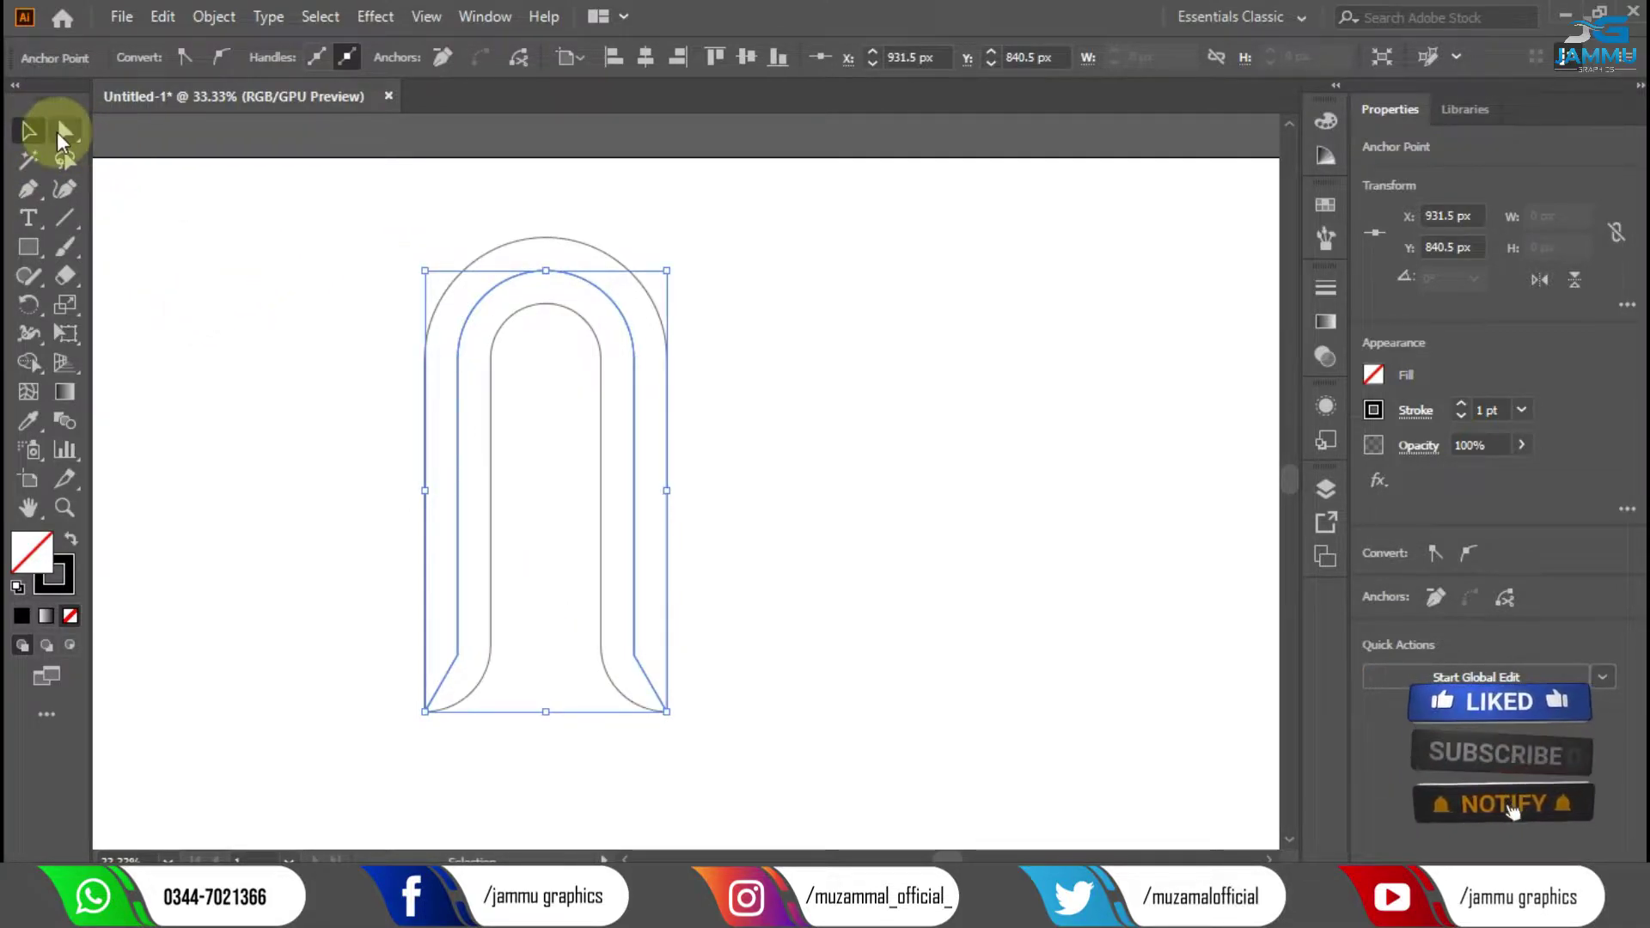
{"action": "left_click", "coordinate": [458, 656]}
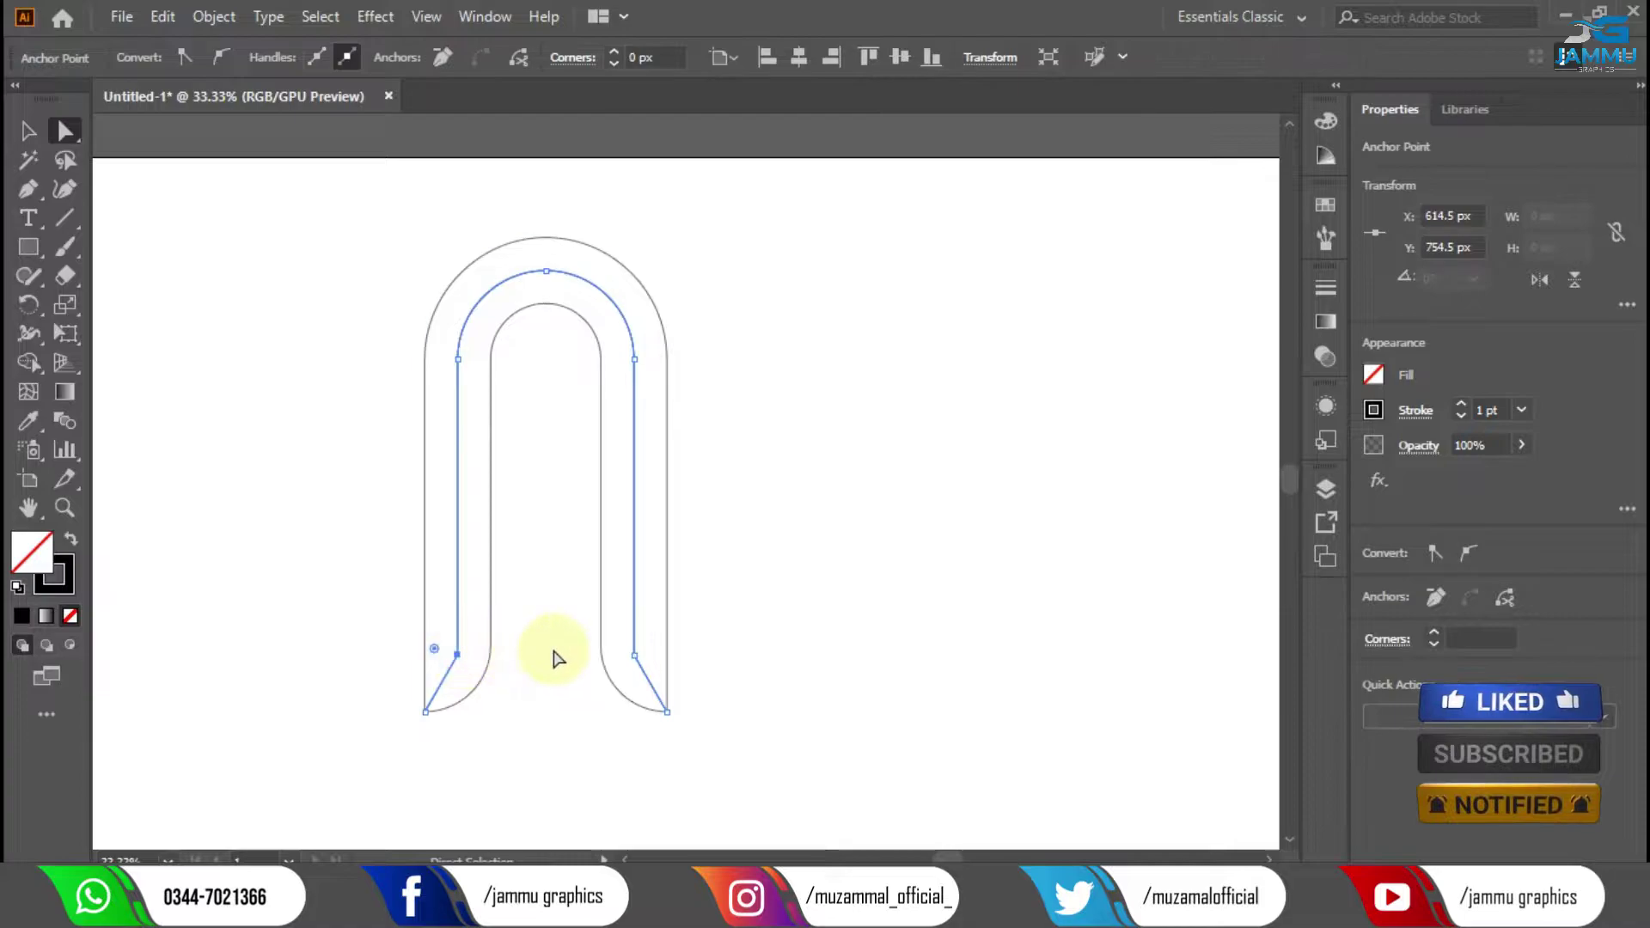
{"action": "left_click", "coordinate": [634, 656], "text": "shift"}
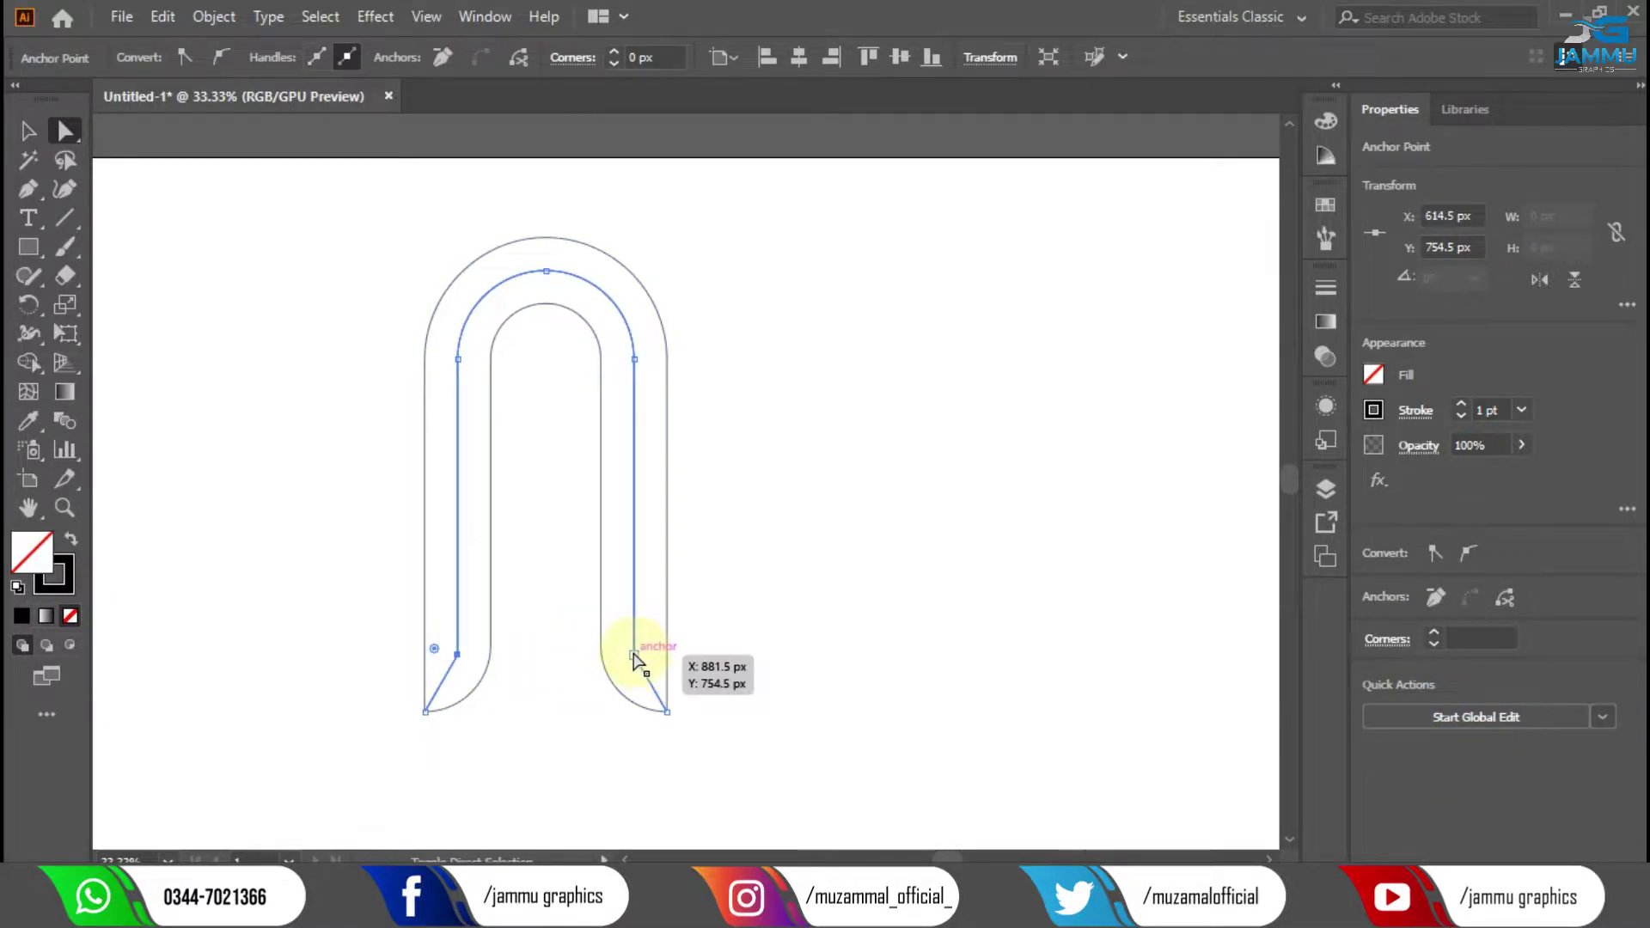
{"action": "left_click_drag", "start_coordinate": [634, 656], "coordinate": [667, 636]}
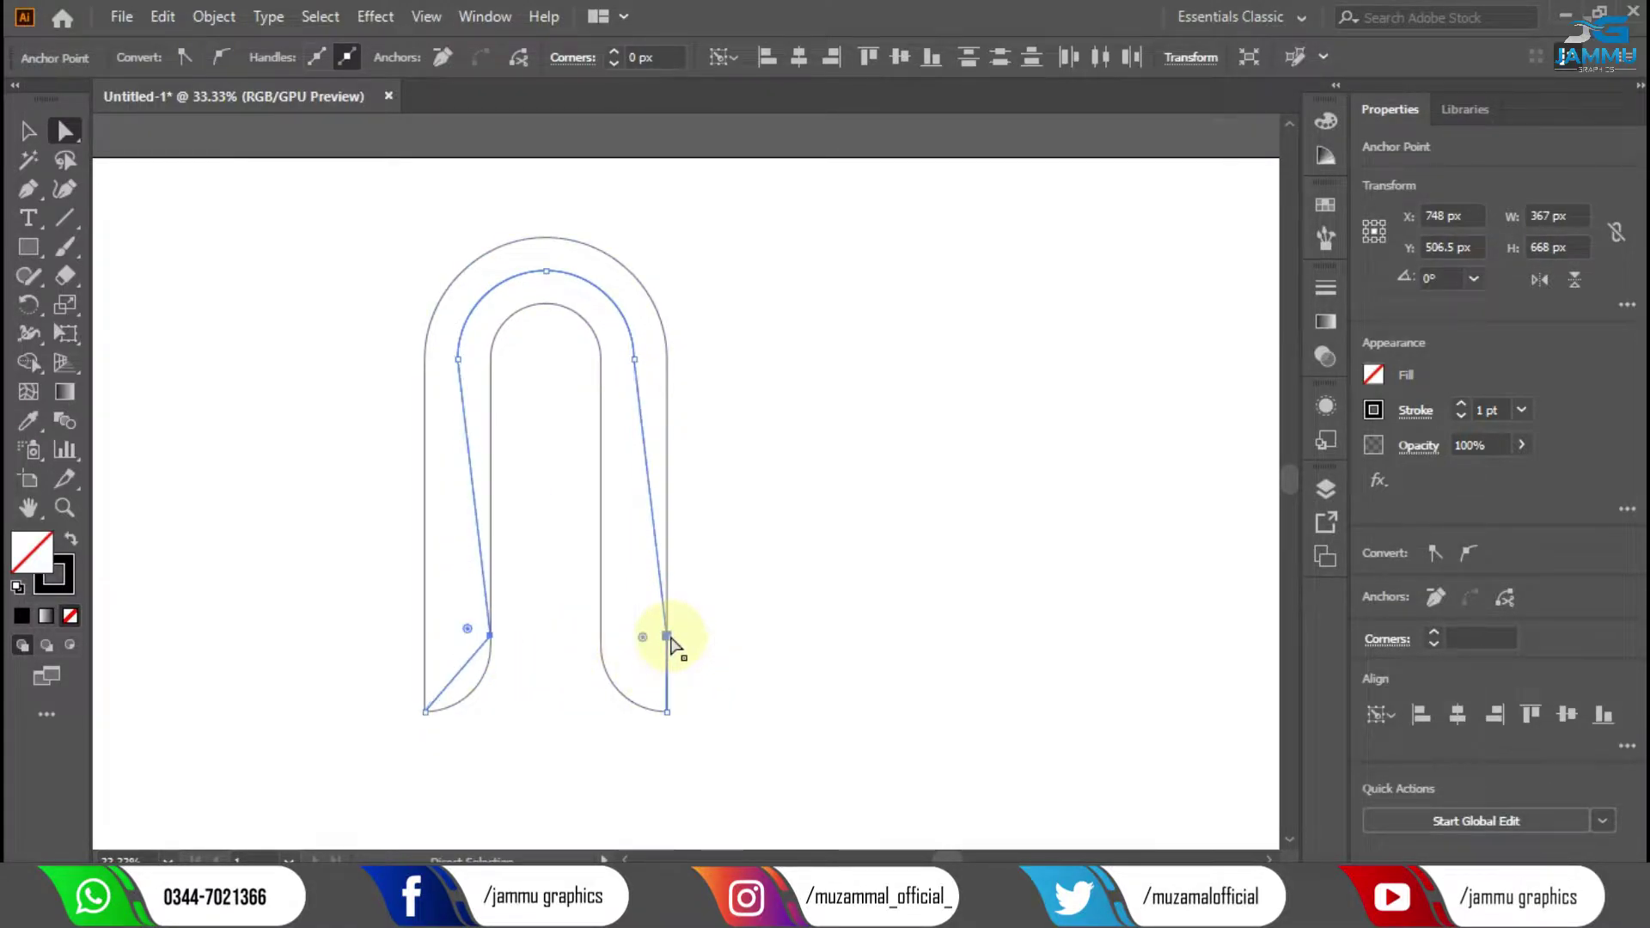
{"action": "key", "text": "ctrl+z"}
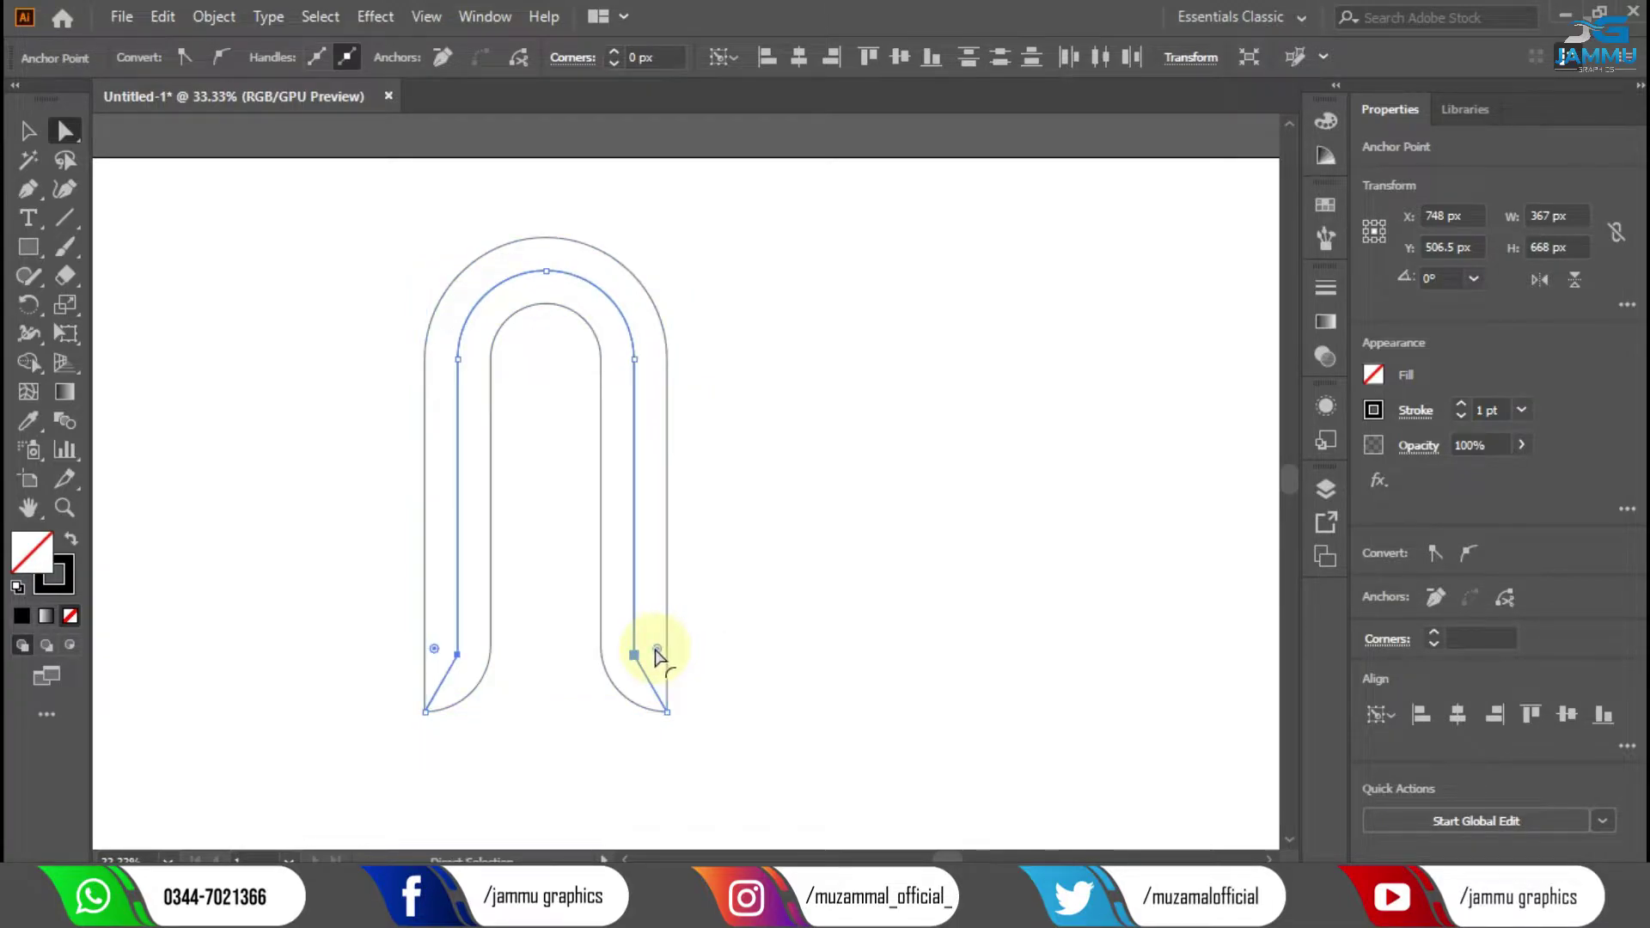
{"action": "left_click_drag", "start_coordinate": [662, 652], "coordinate": [815, 624]}
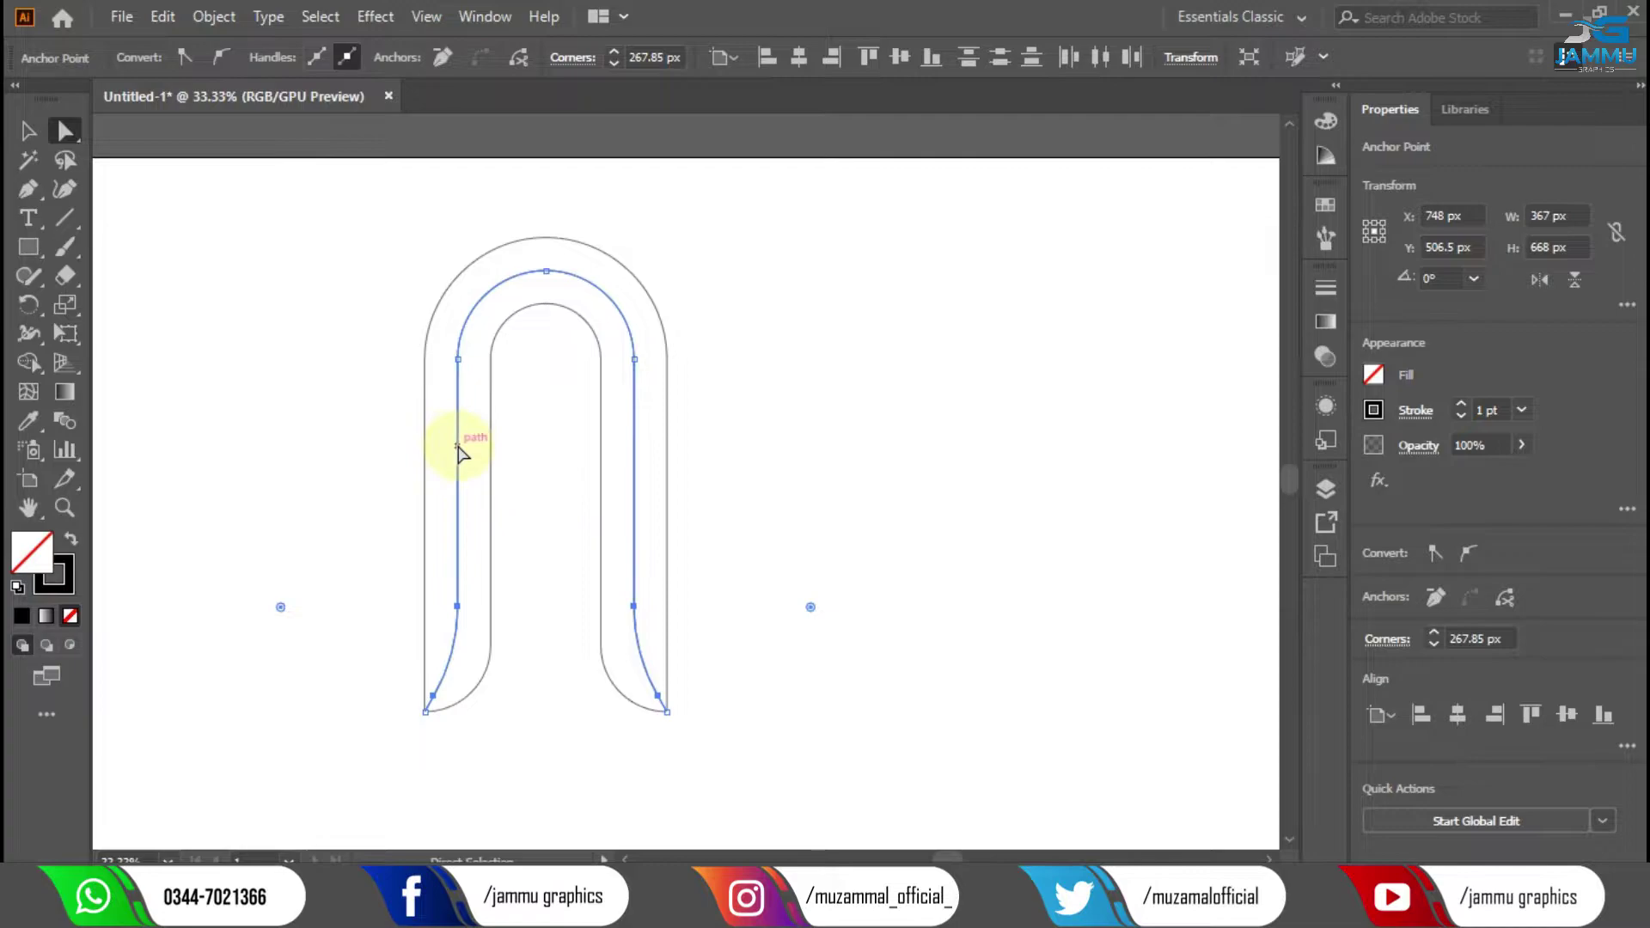
{"action": "left_click", "coordinate": [26, 131]}
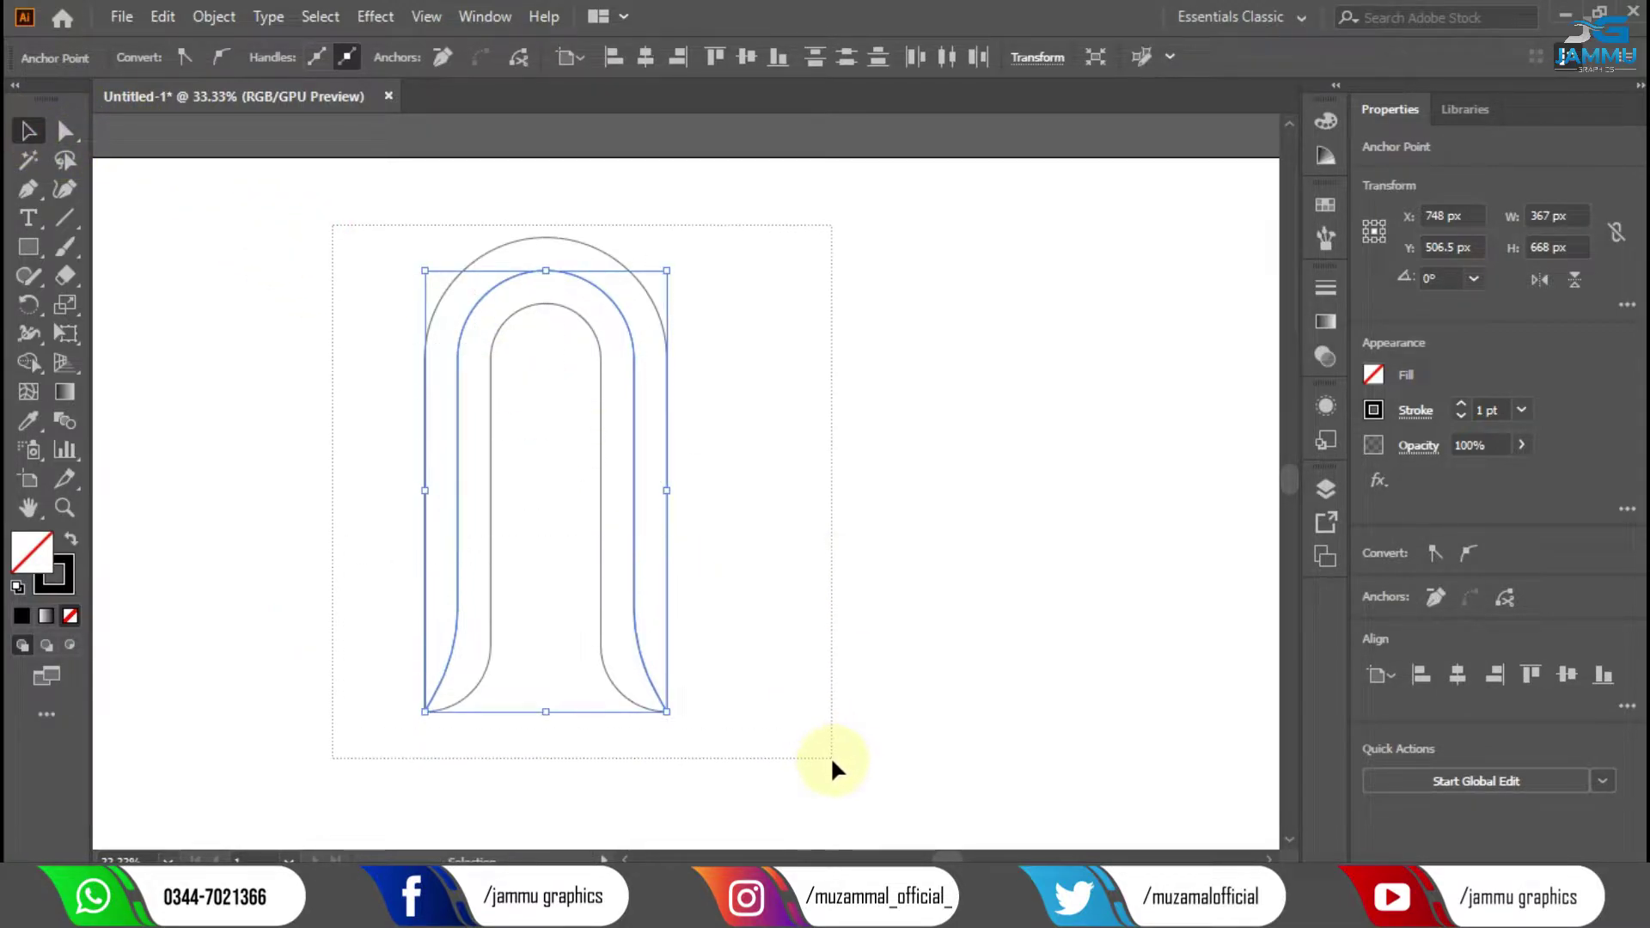
{"action": "left_click_drag", "start_coordinate": [831, 756], "coordinate": [562, 608]}
Group and then ungroup the three arch paths.
{"action": "left_click", "coordinate": [214, 17]}
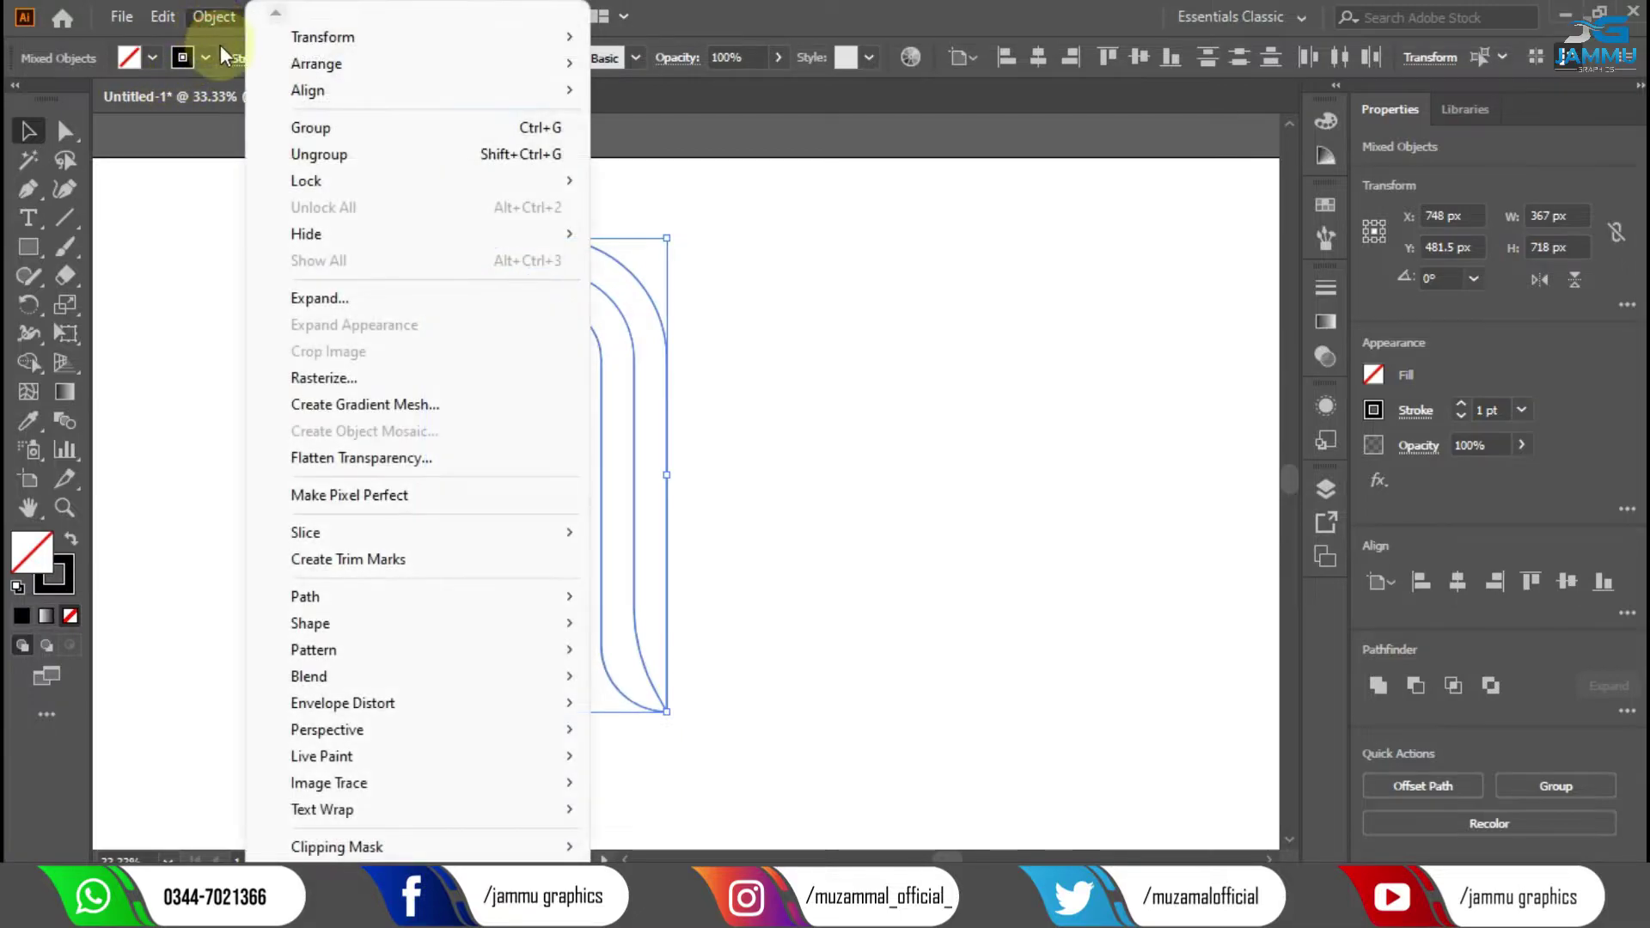
{"action": "left_click", "coordinate": [310, 128]}
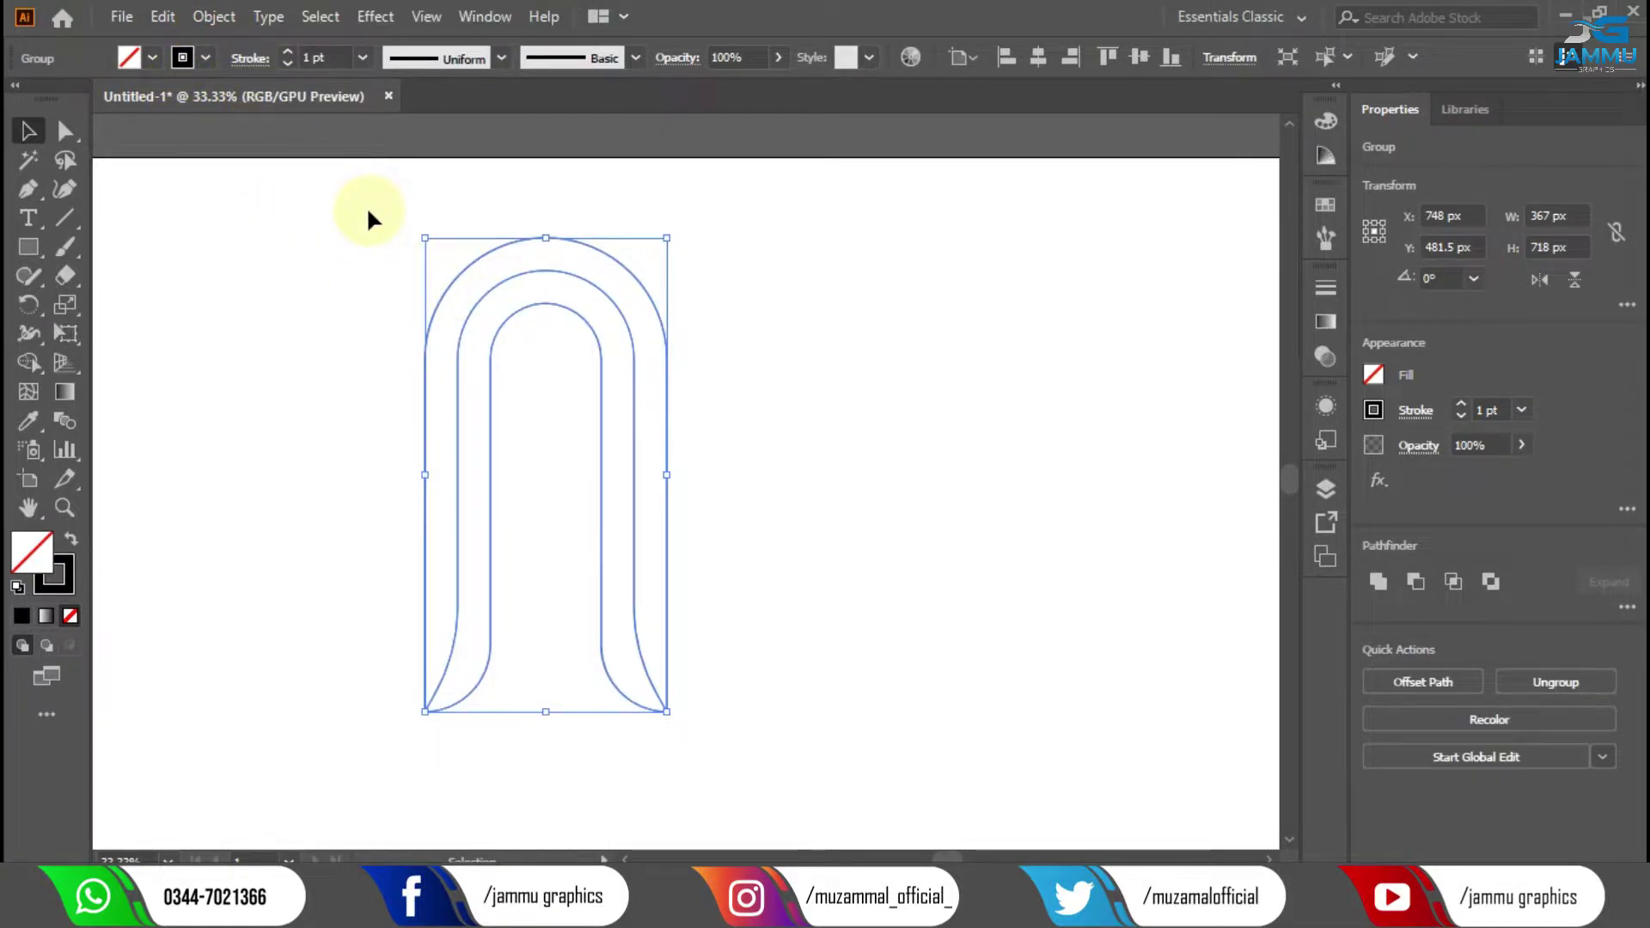
{"action": "left_click", "coordinate": [214, 17]}
{"action": "left_click", "coordinate": [313, 151]}
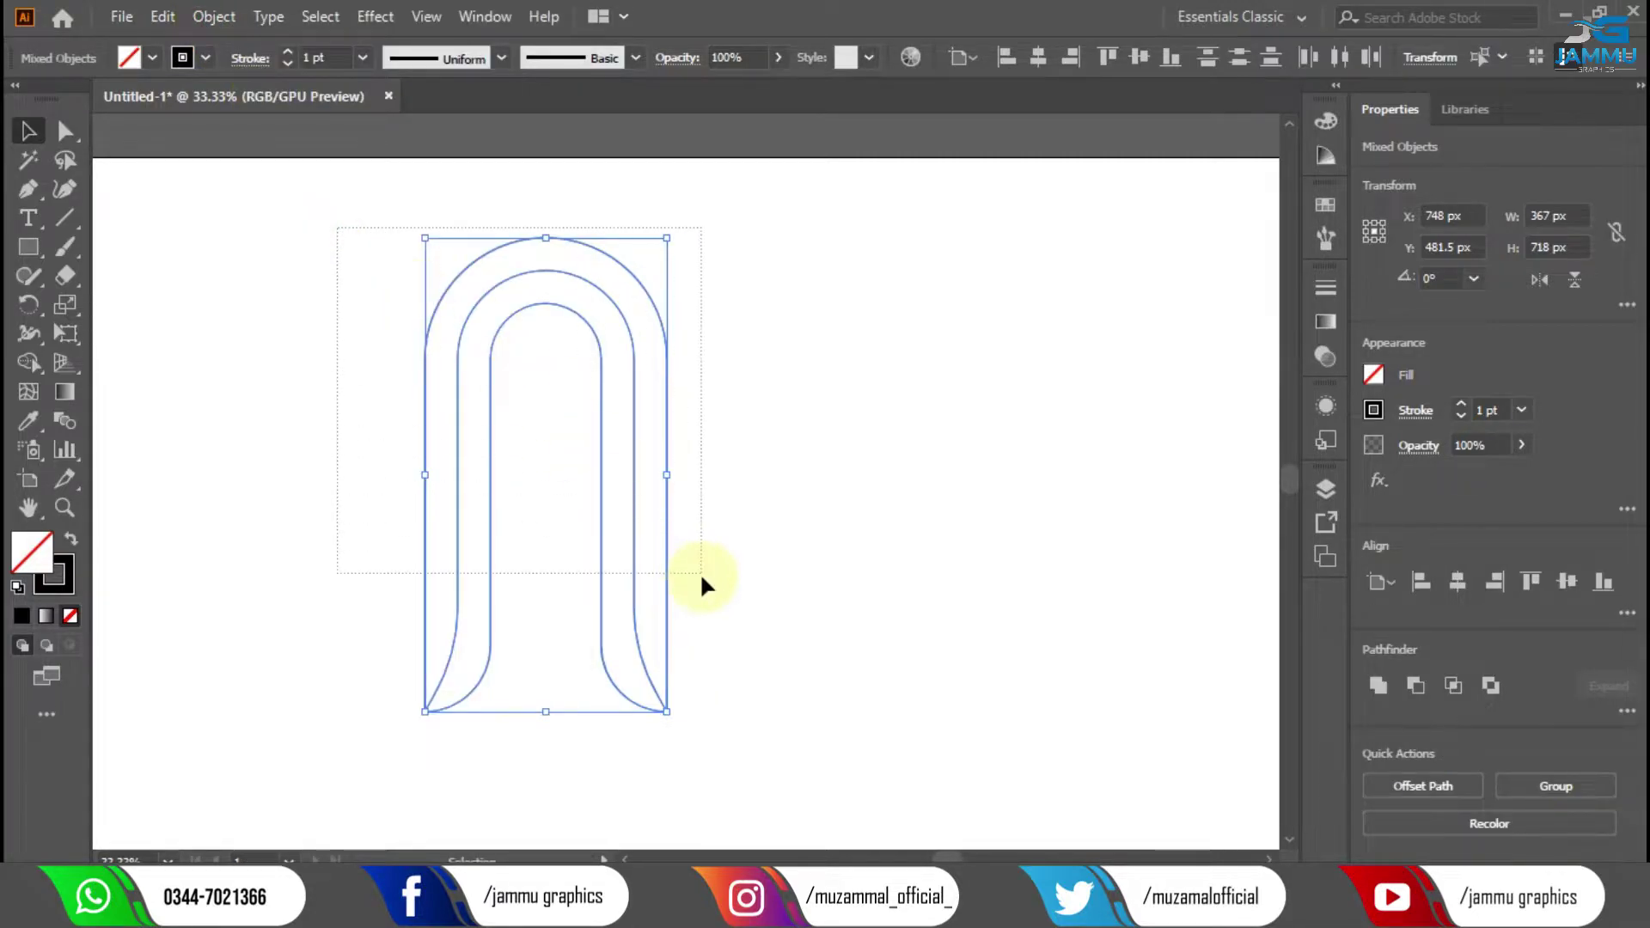
Merge the outer band into one shape with the Shape Builder and select the arch group.
{"action": "left_click", "coordinate": [29, 362]}
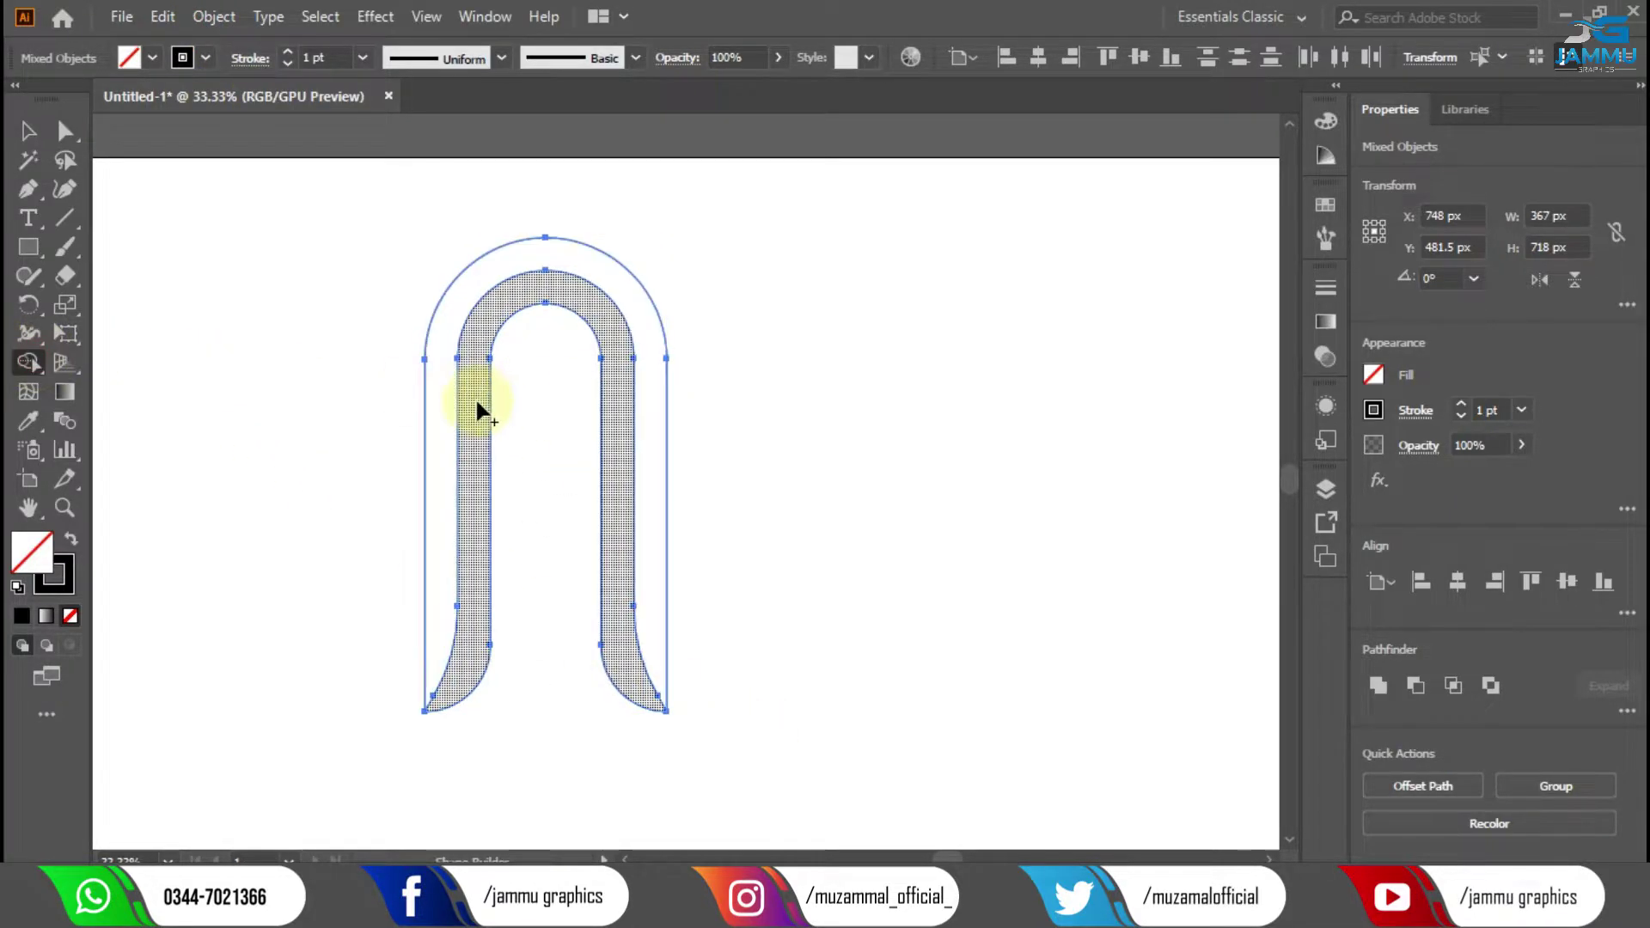
{"action": "left_click", "coordinate": [467, 462]}
{"action": "left_click", "coordinate": [441, 523]}
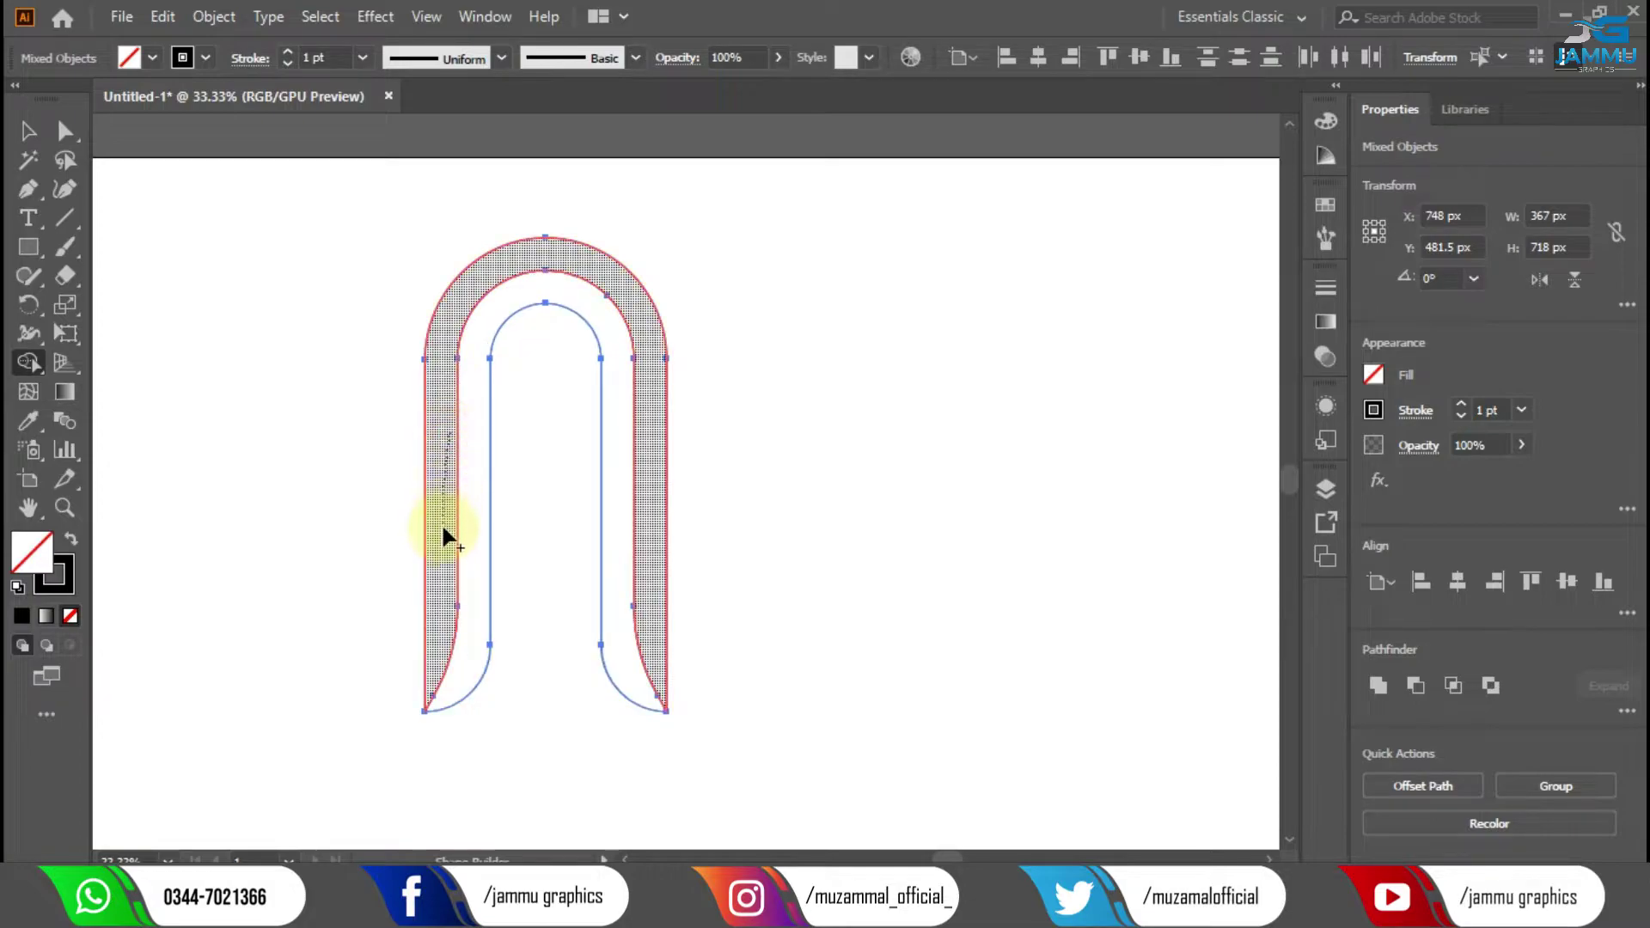
{"action": "left_click", "coordinate": [29, 131]}
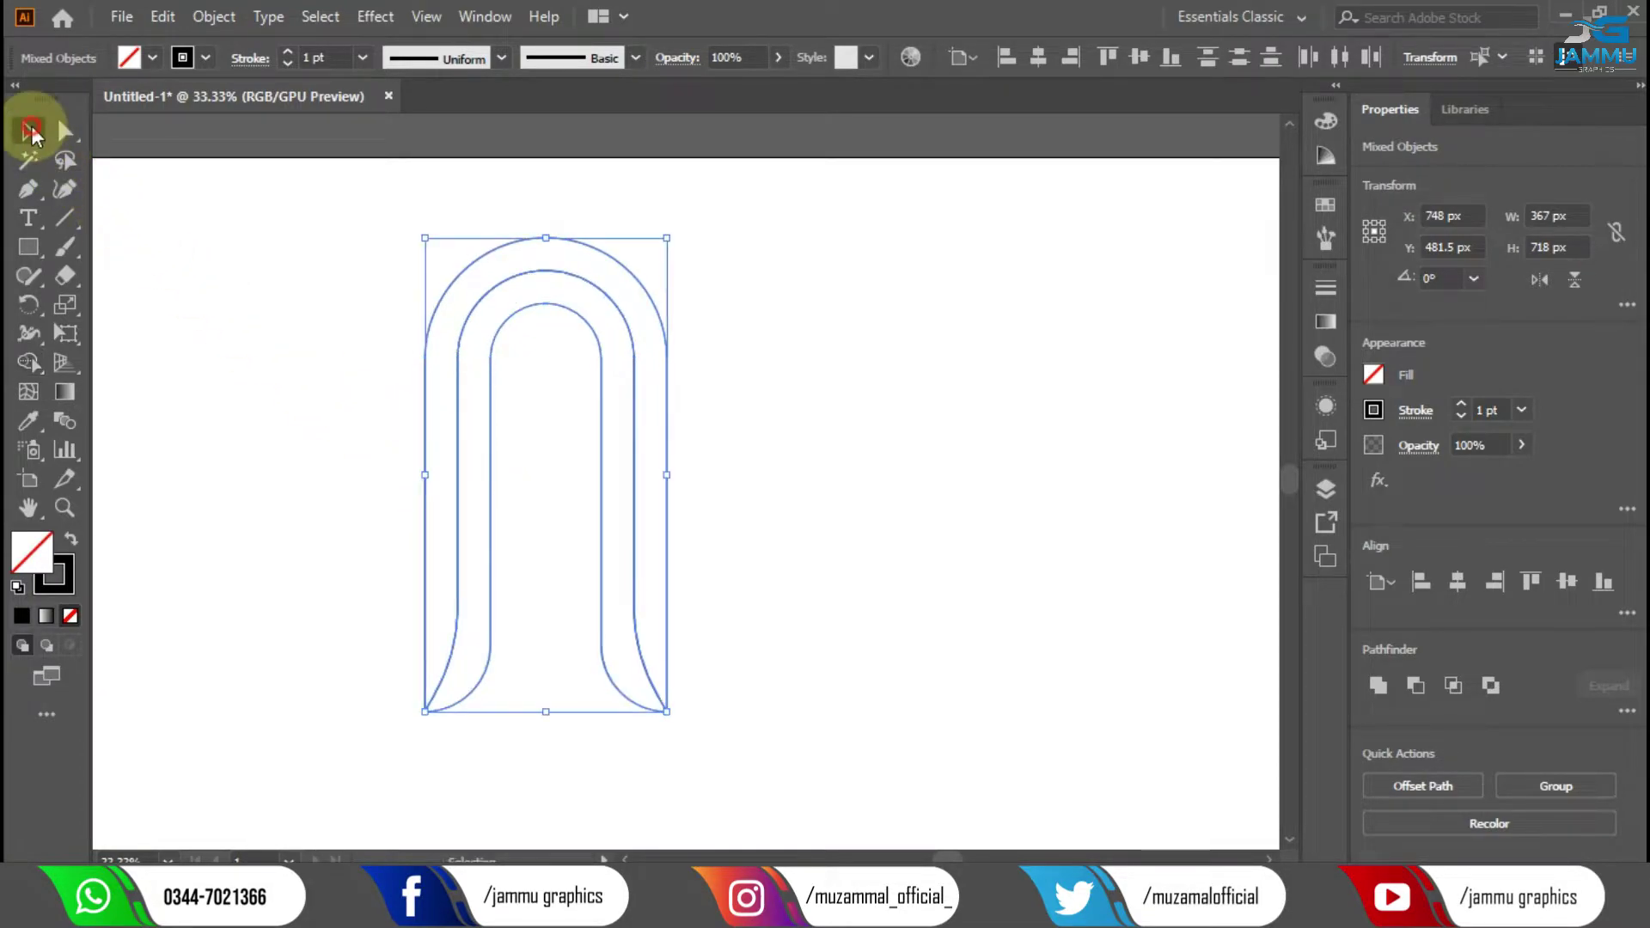
{"action": "left_click", "coordinate": [309, 268]}
Fill the outer band with a gradient whose left and right stops are orange.
{"action": "left_click", "coordinate": [458, 283]}
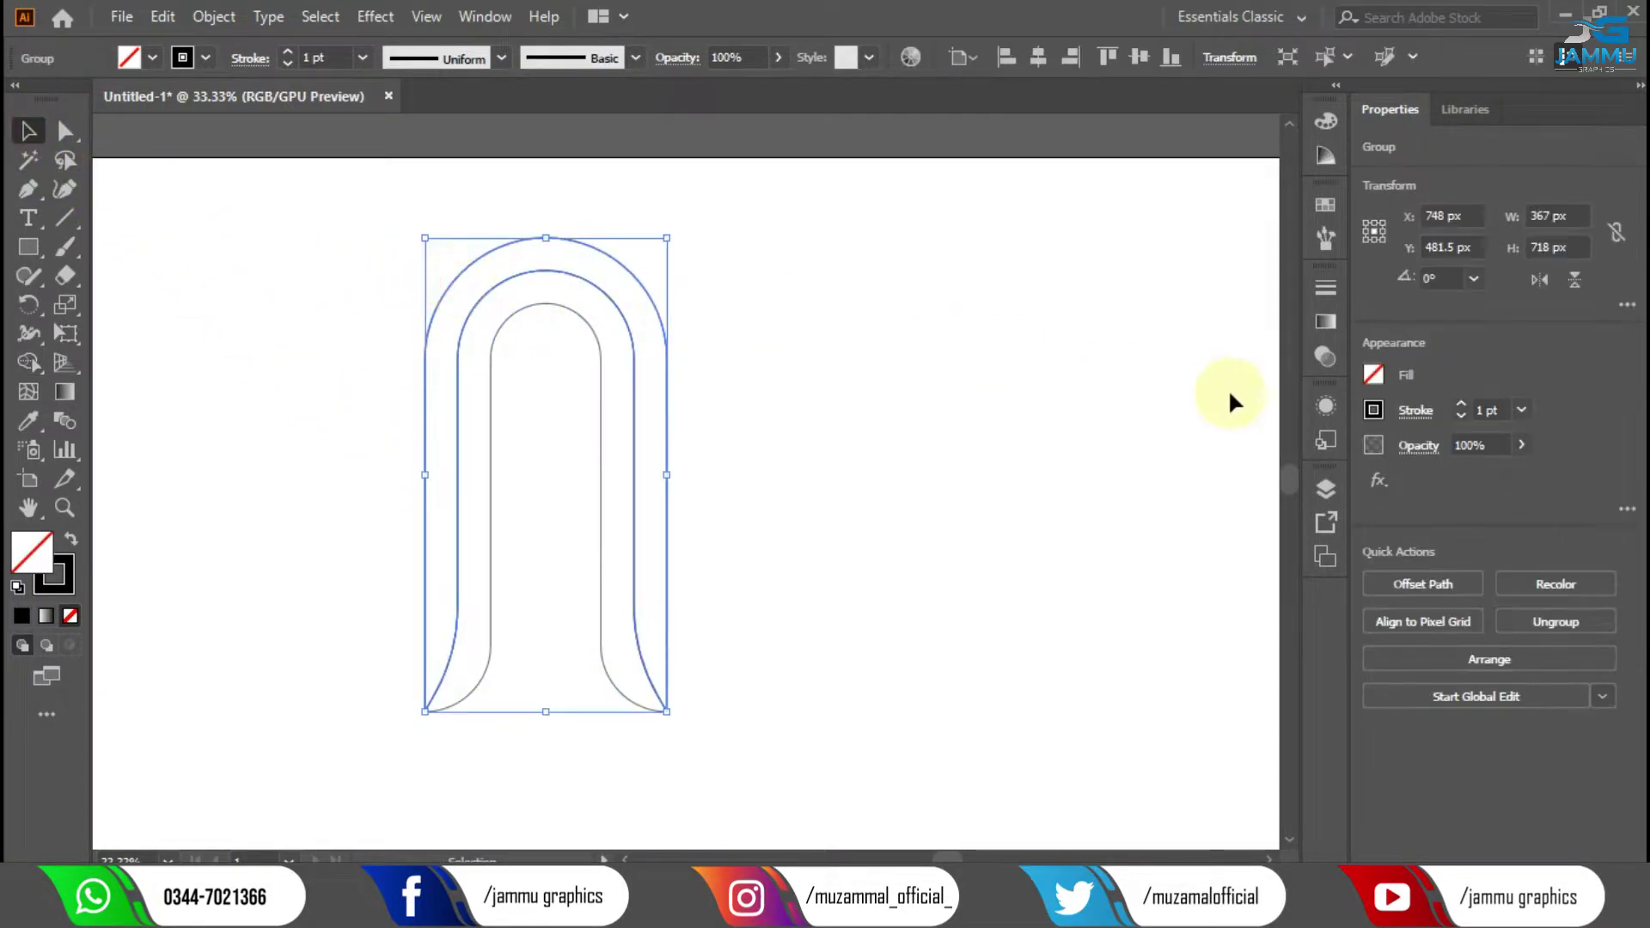
{"action": "left_click", "coordinate": [1325, 322]}
{"action": "left_click", "coordinate": [1136, 458]}
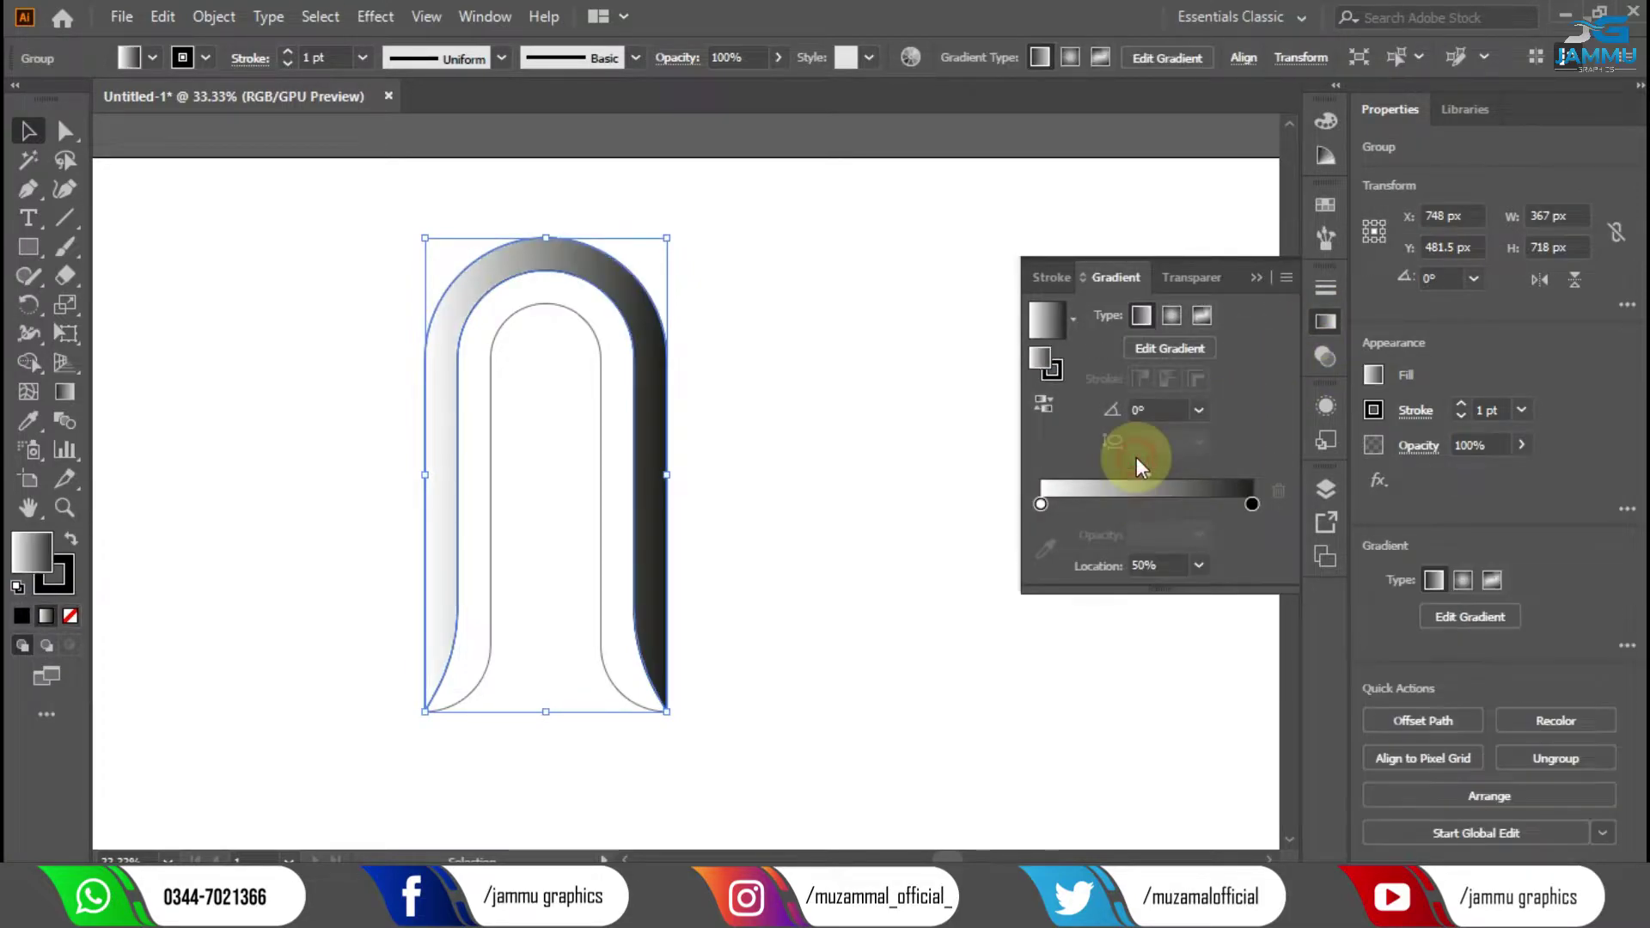
{"action": "double_click", "coordinate": [1041, 506]}
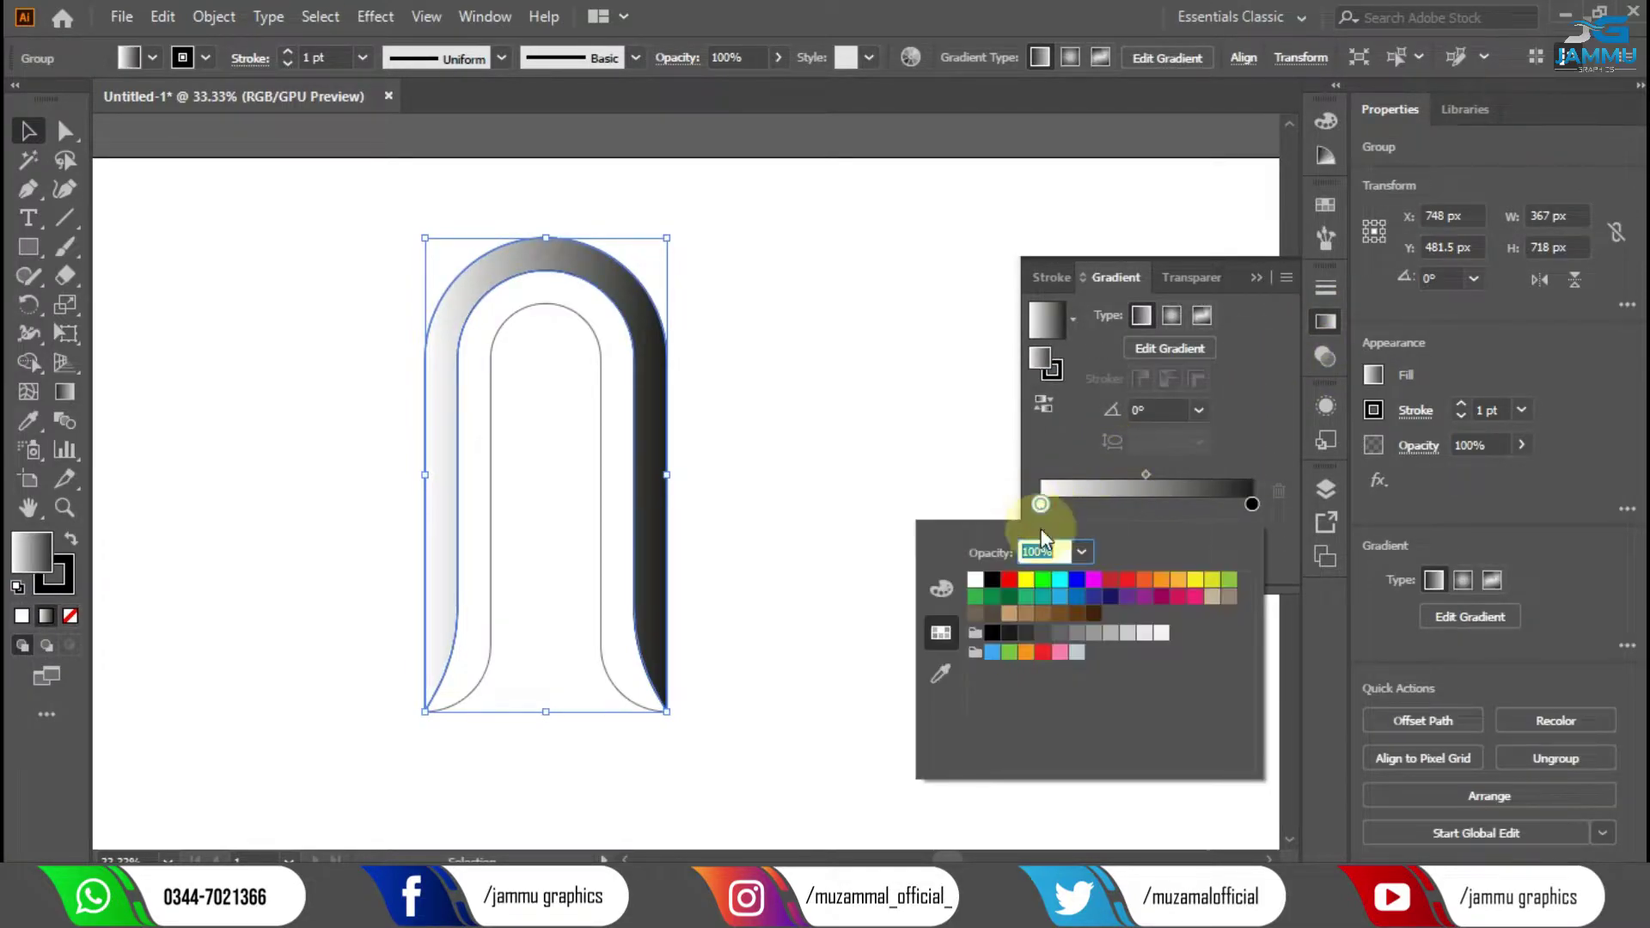
{"action": "left_click", "coordinate": [1161, 579]}
{"action": "left_click", "coordinate": [1144, 579]}
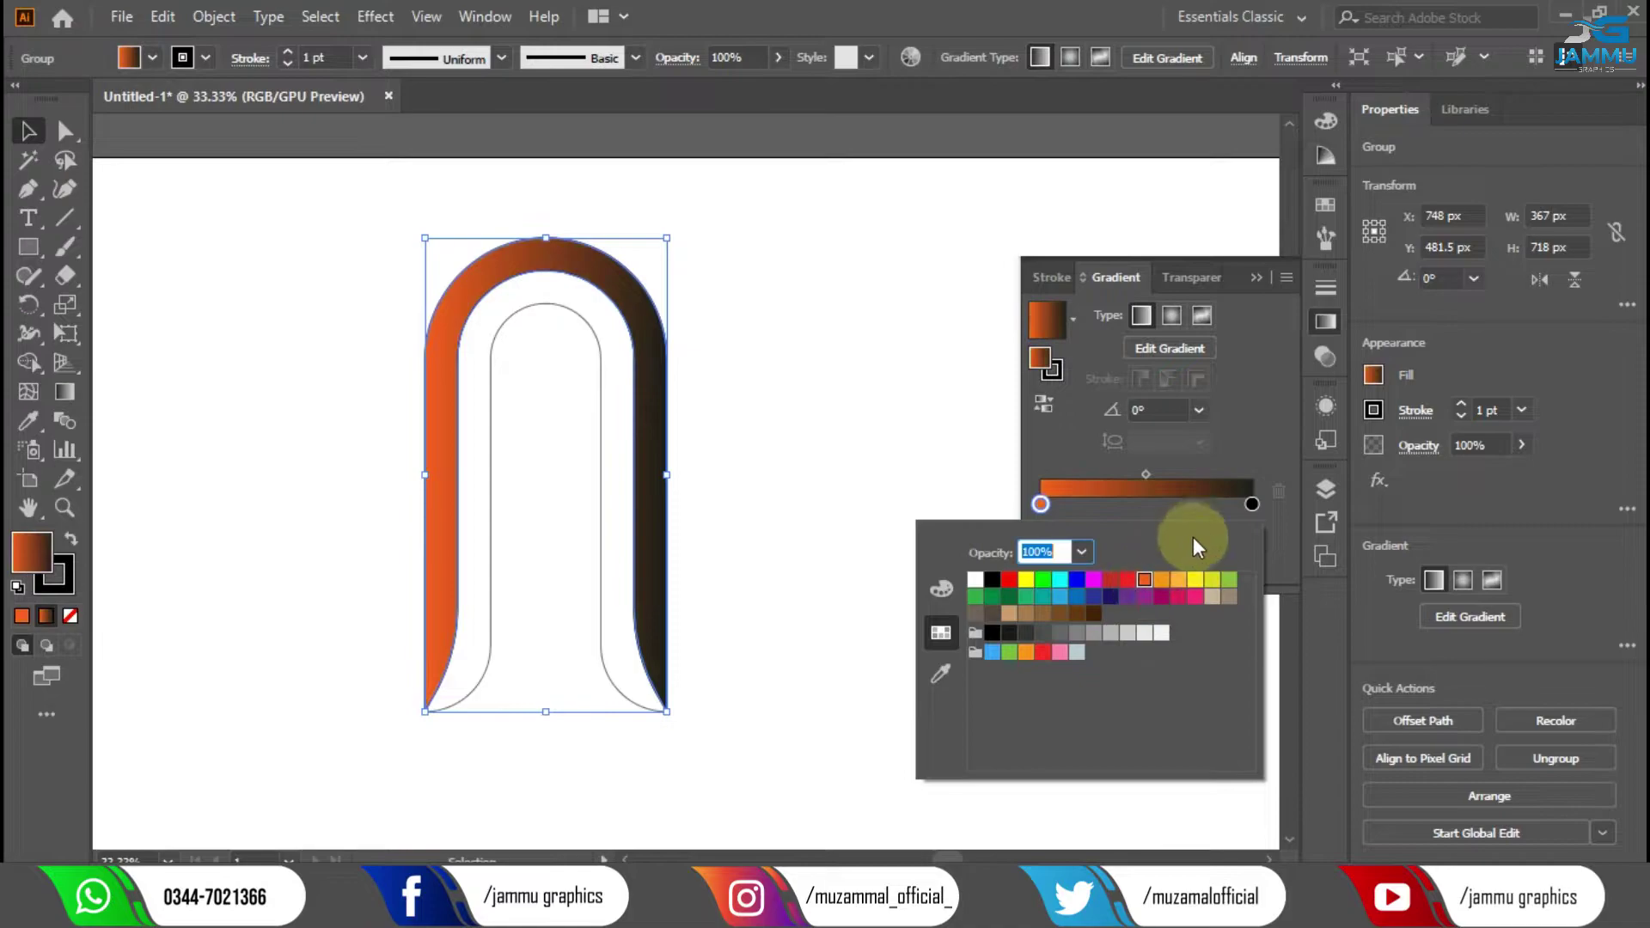
{"action": "double_click", "coordinate": [1250, 504]}
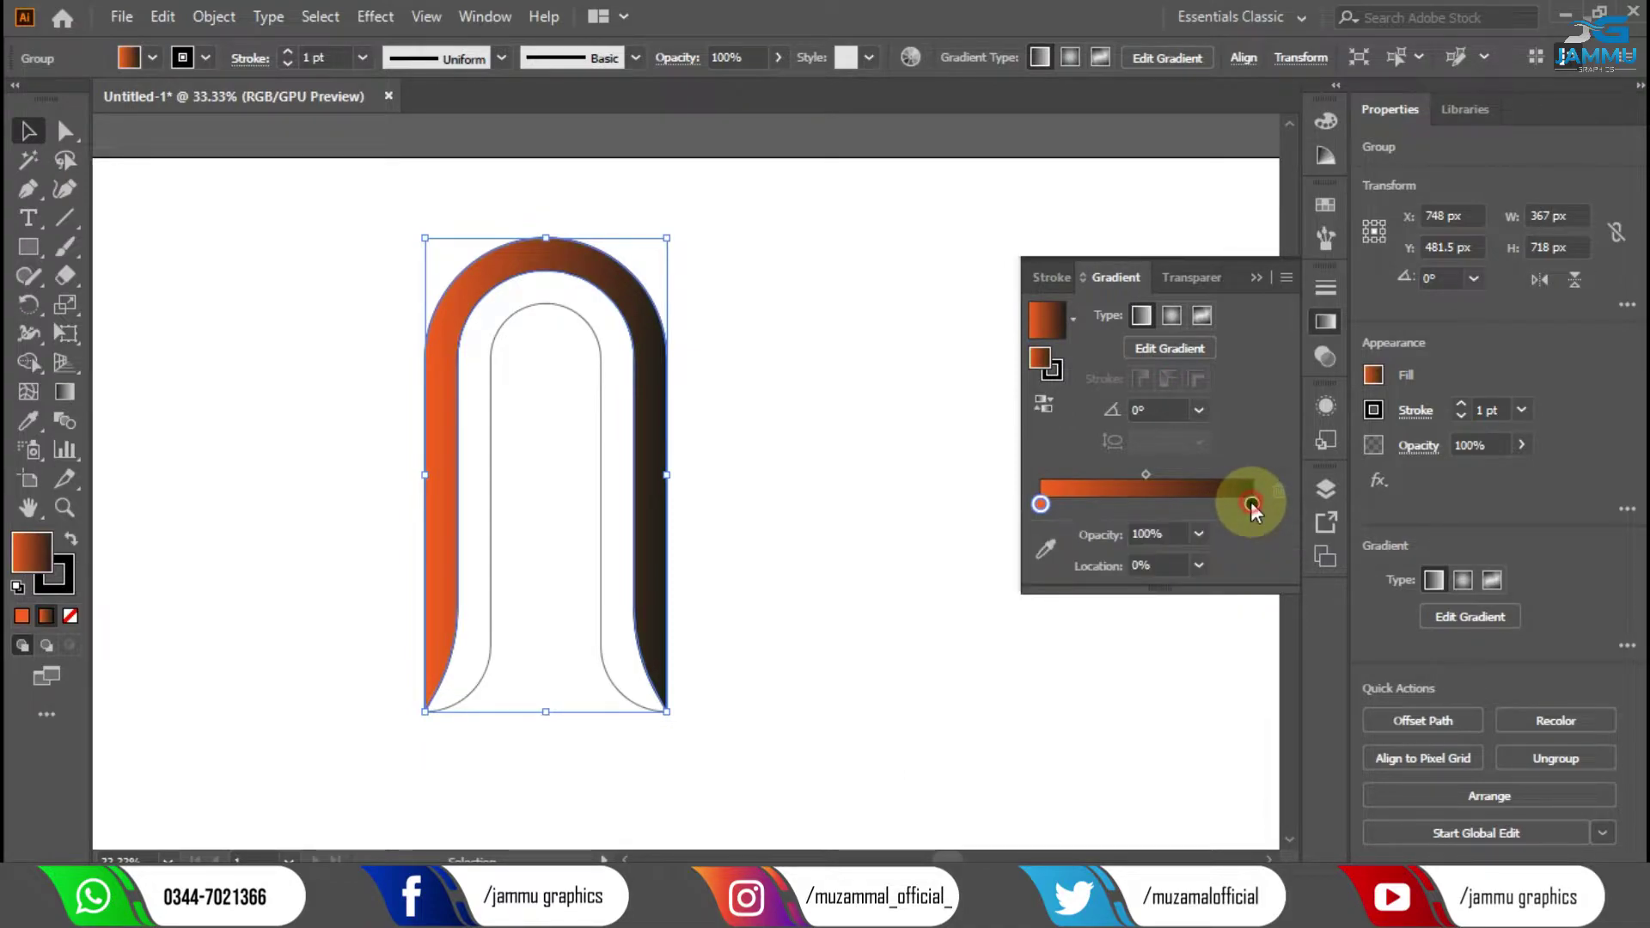
{"action": "left_click", "coordinate": [1128, 579]}
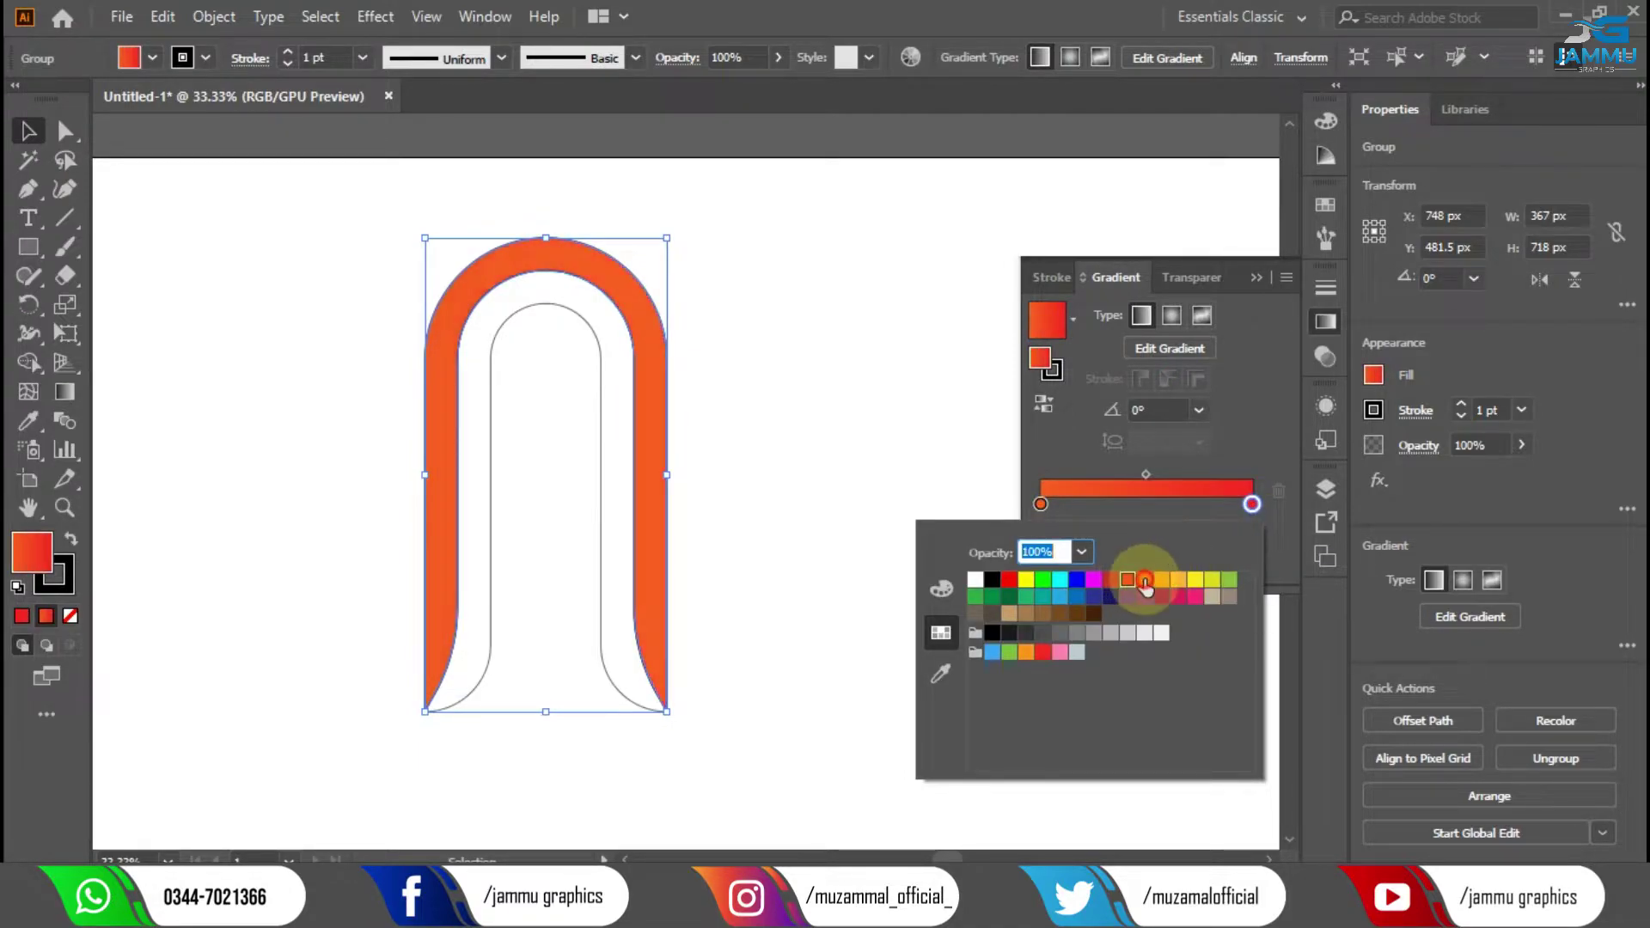
Add a lighter orange stop in the middle of the gradient.
{"action": "left_click", "coordinate": [1148, 512]}
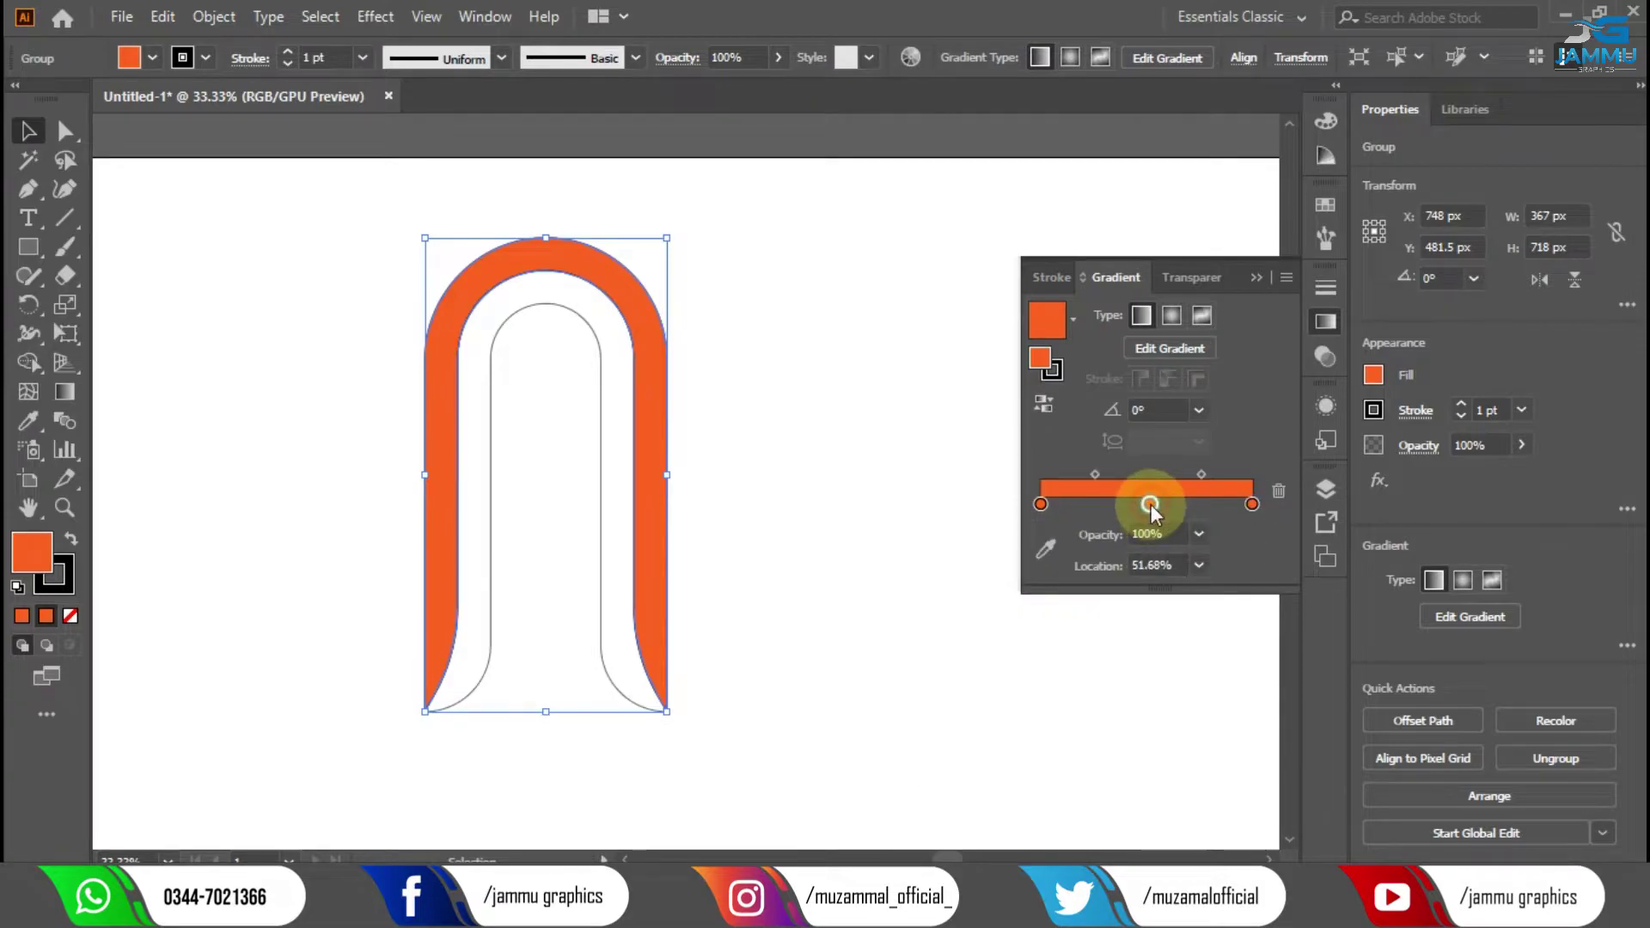
{"action": "double_click", "coordinate": [1151, 504]}
{"action": "left_click", "coordinate": [1176, 580]}
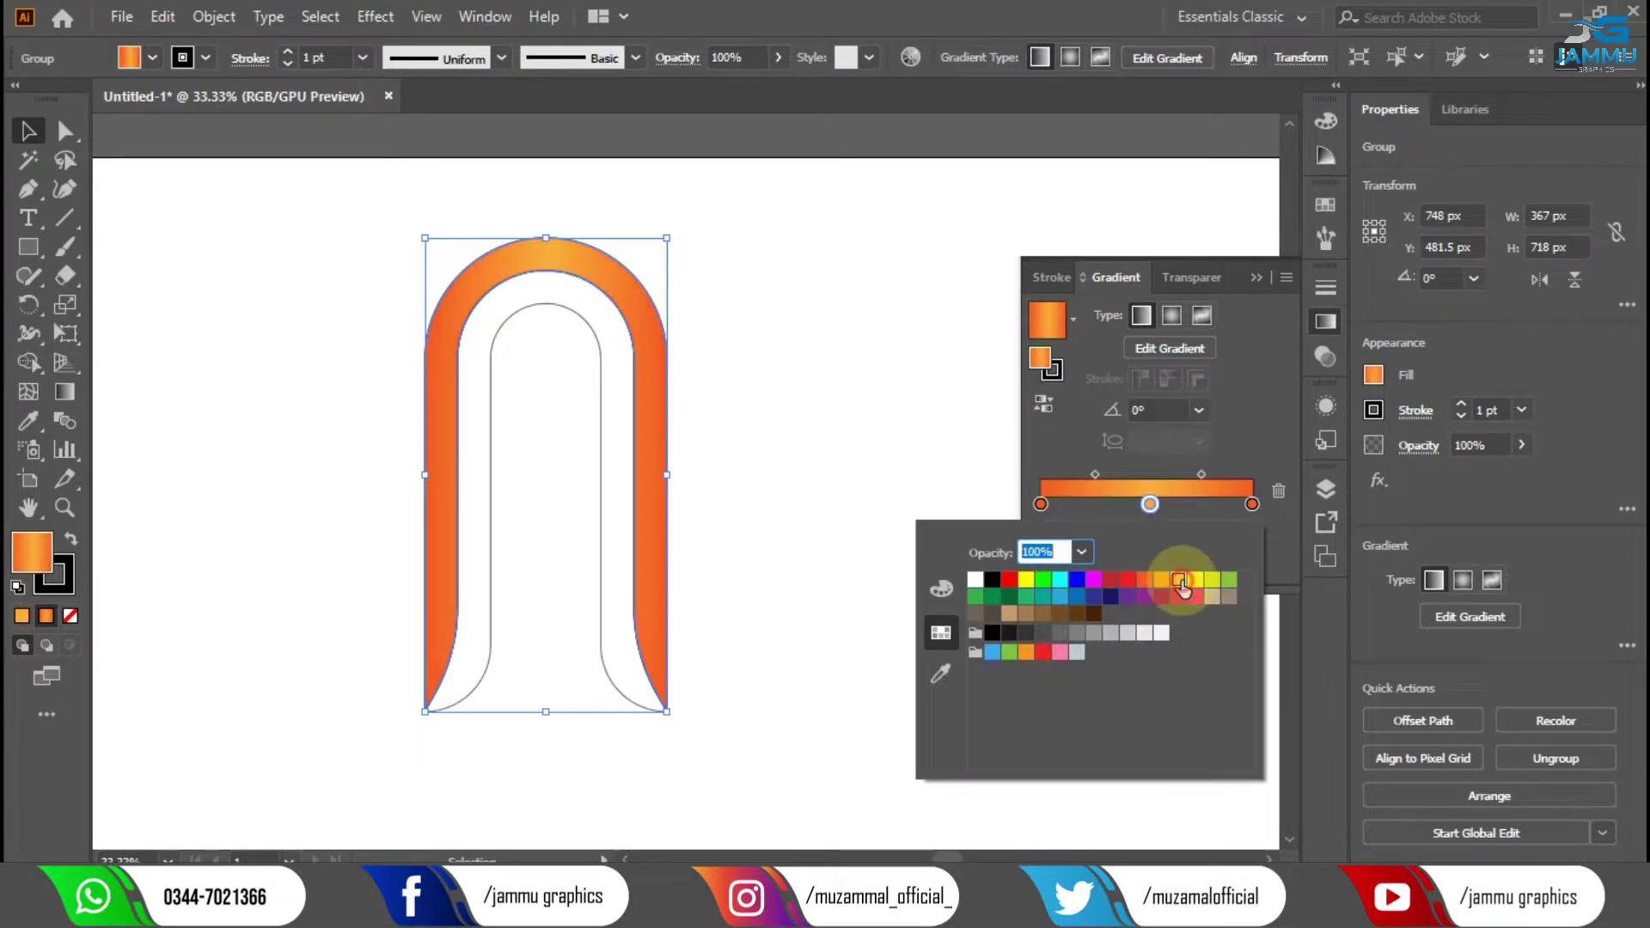
{"action": "left_click", "coordinate": [1195, 580]}
{"action": "left_click", "coordinate": [1179, 581]}
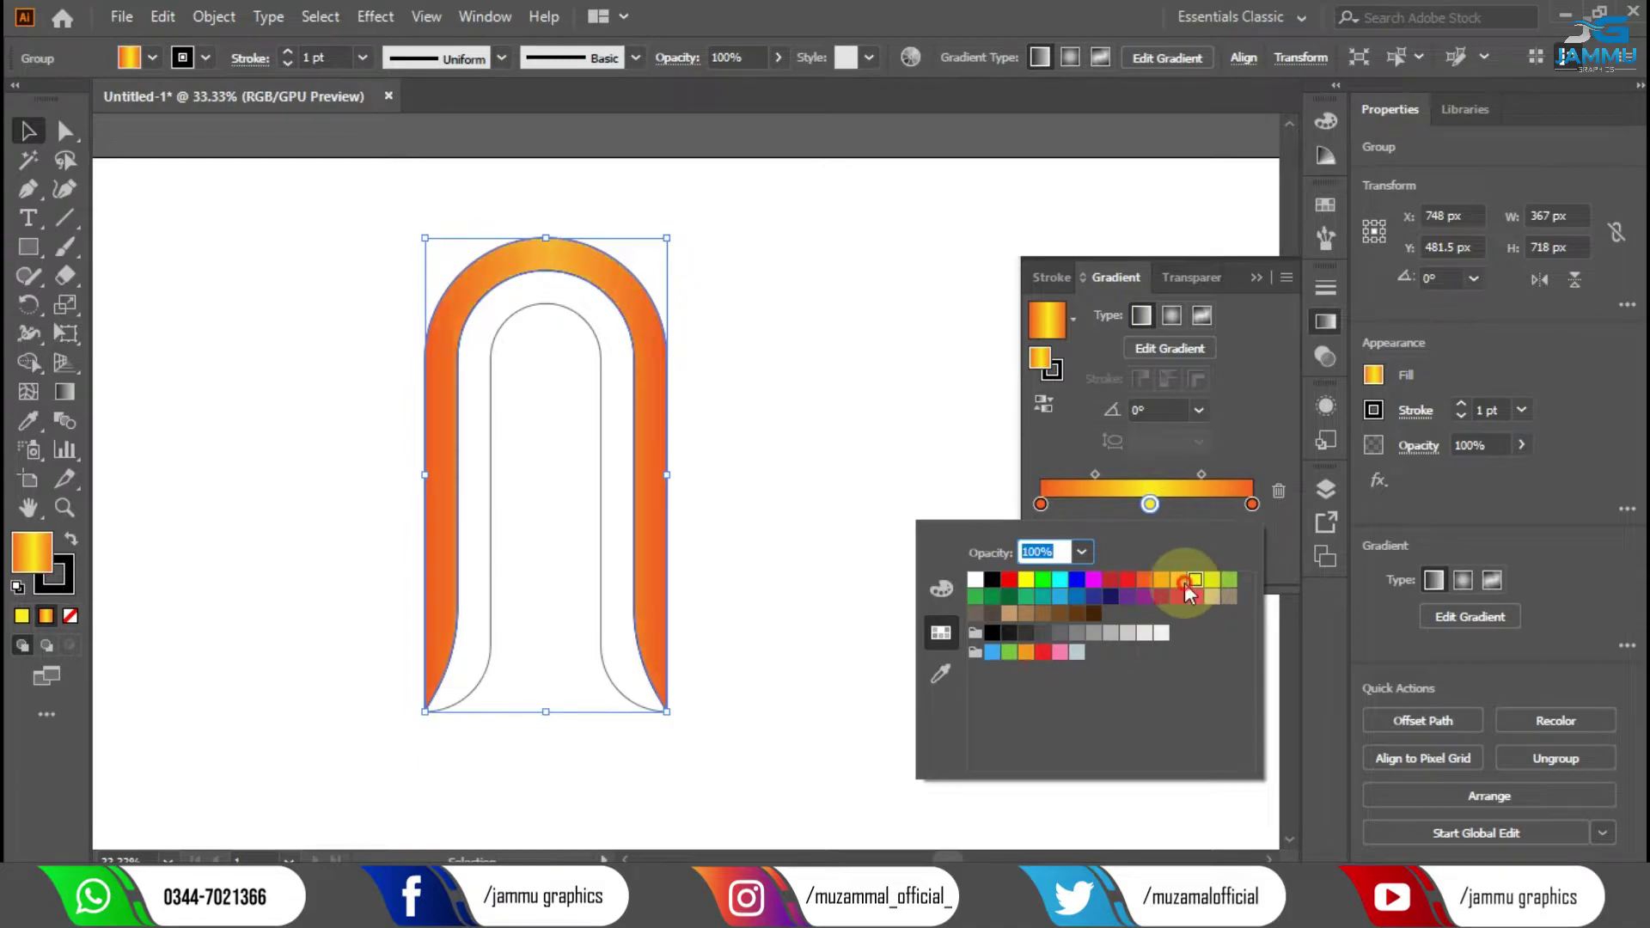
{"action": "left_click", "coordinate": [1141, 517]}
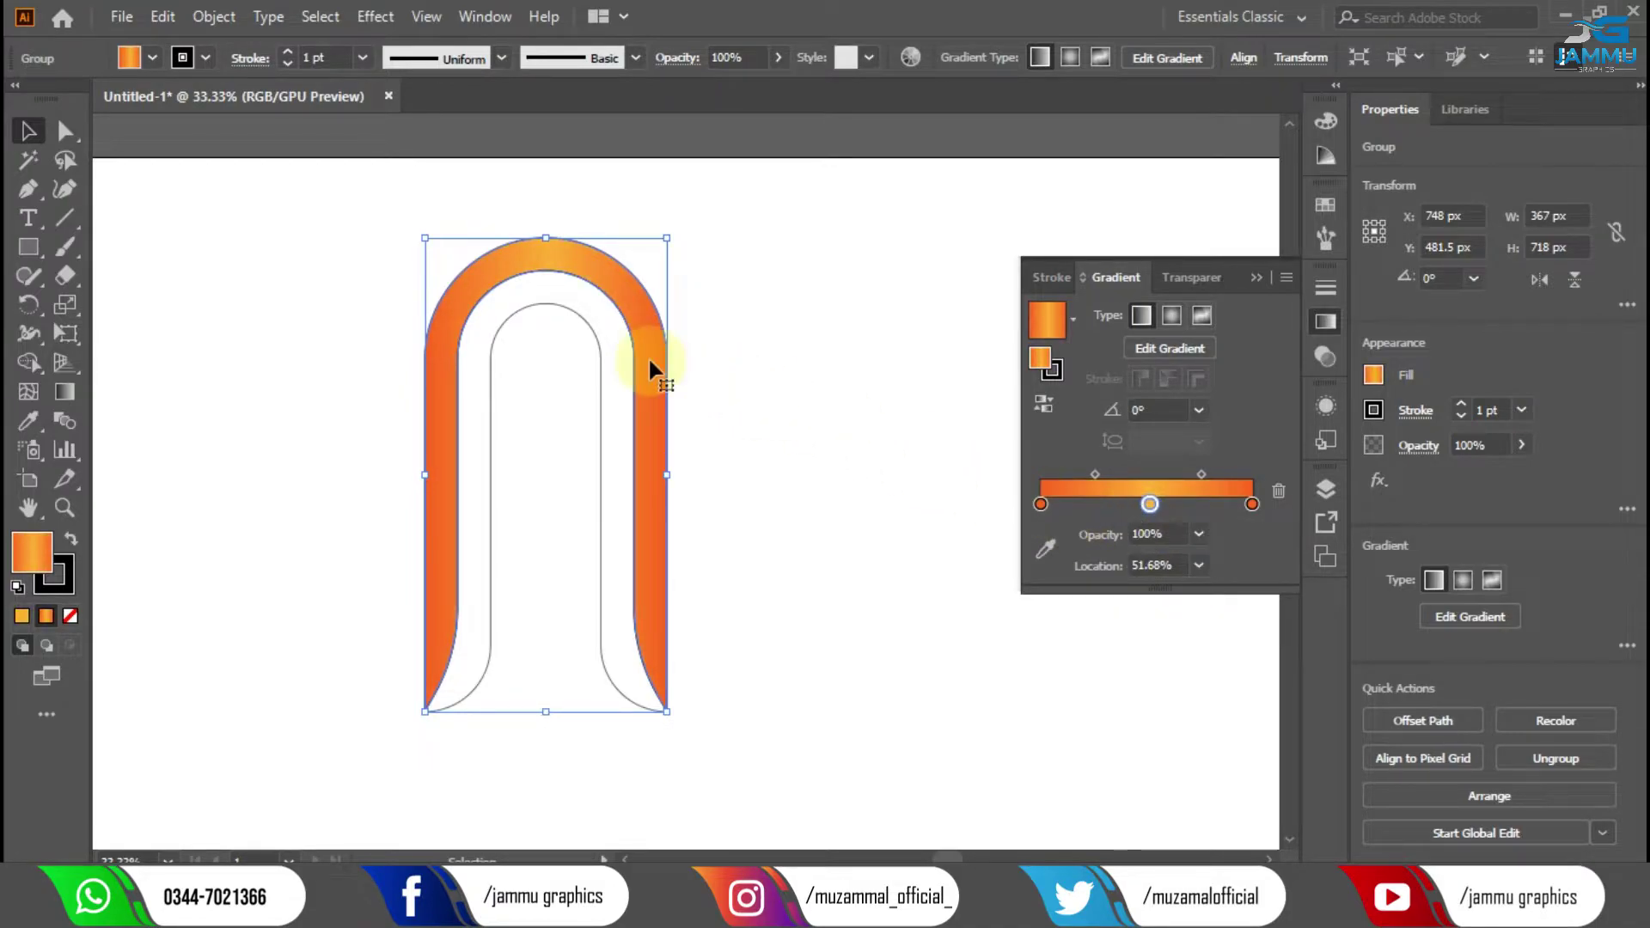
Redraw the outer band's gradient horizontally from left to right, at about -4°.
{"action": "left_click", "coordinate": [64, 392]}
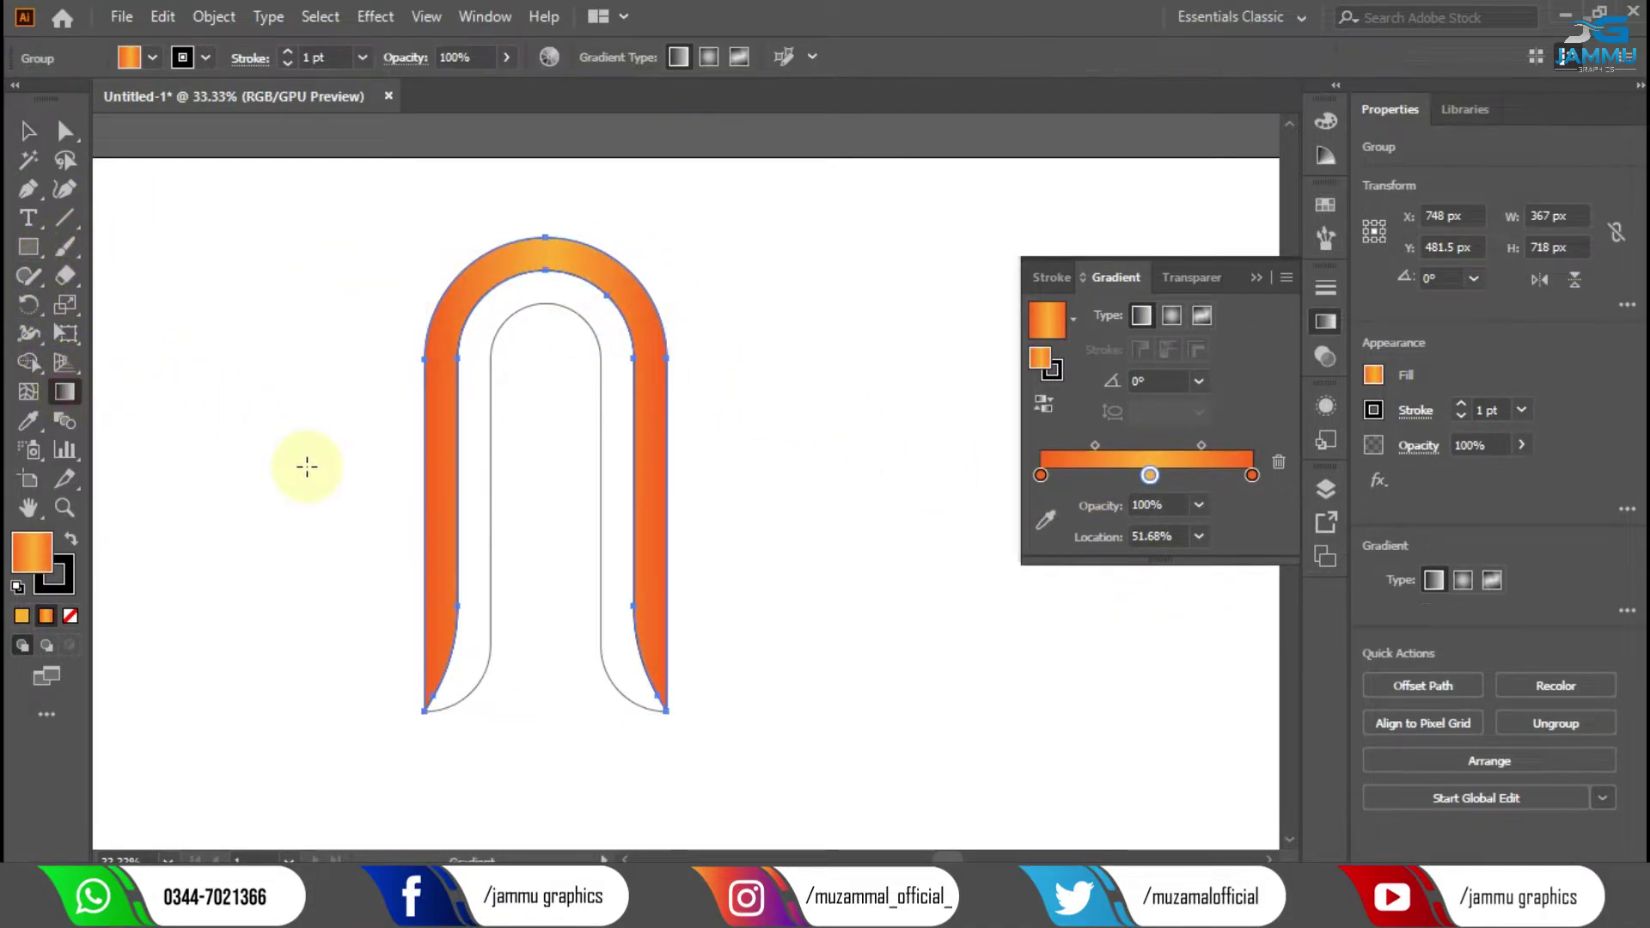
{"action": "left_click_drag", "start_coordinate": [306, 464], "coordinate": [687, 470]}
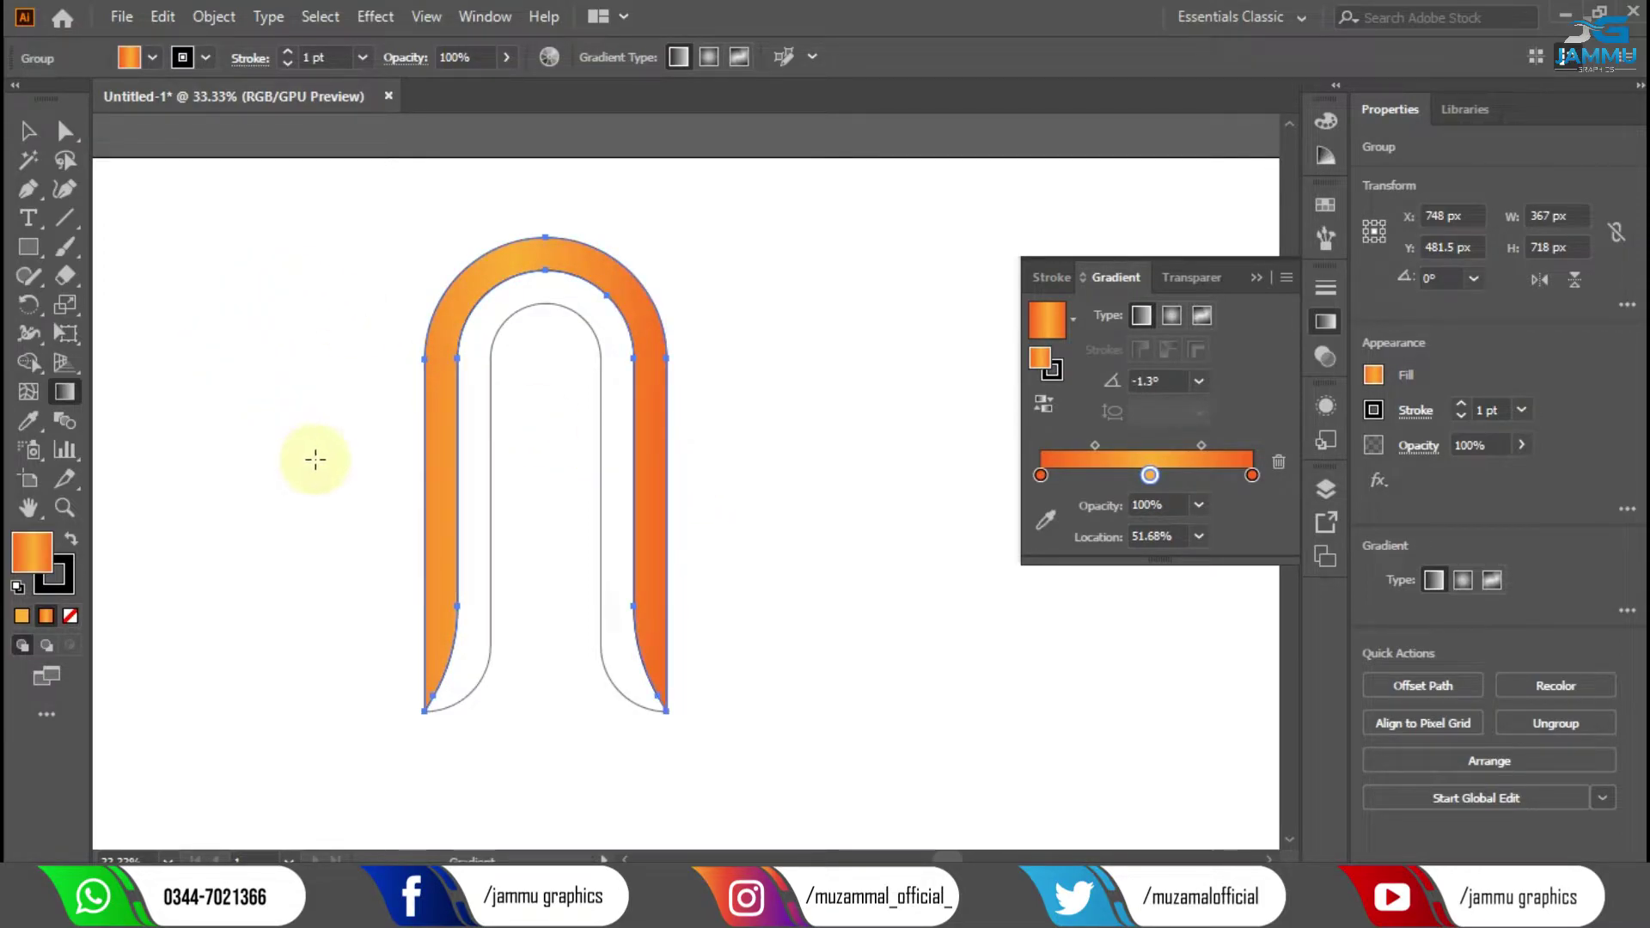
{"action": "left_click_drag", "start_coordinate": [317, 456], "coordinate": [701, 482]}
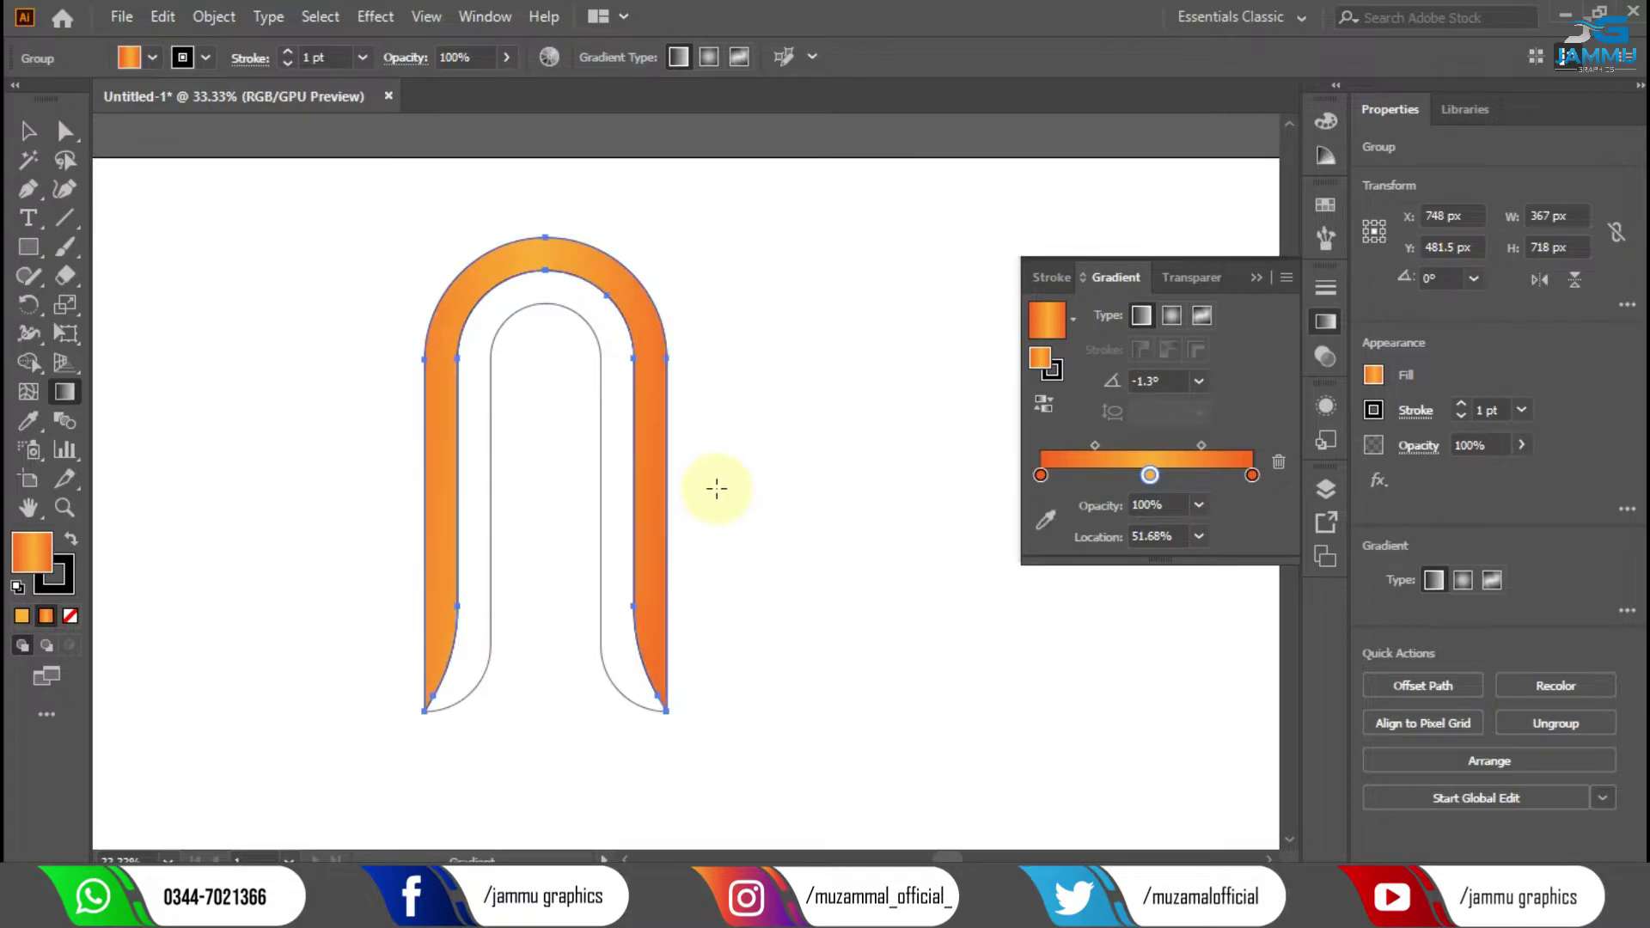
{"action": "left_click", "coordinate": [28, 131]}
{"action": "left_click", "coordinate": [472, 325]}
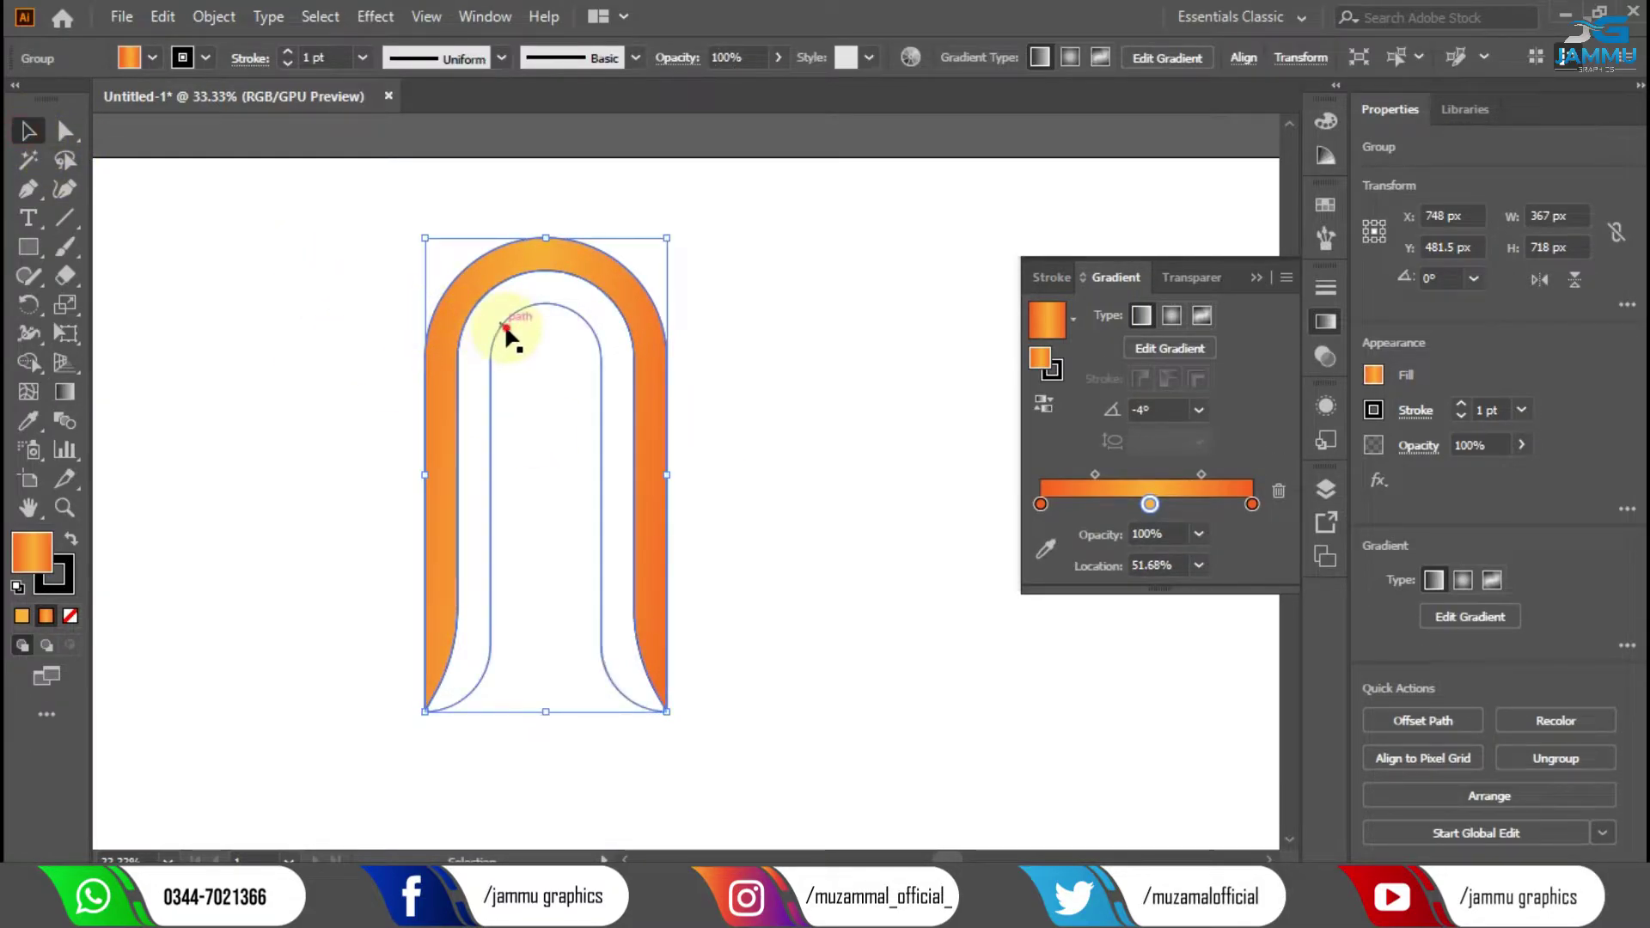
Give the inner arch path a gradient fill running vertically from top to bottom.
{"action": "left_click", "coordinate": [506, 328]}
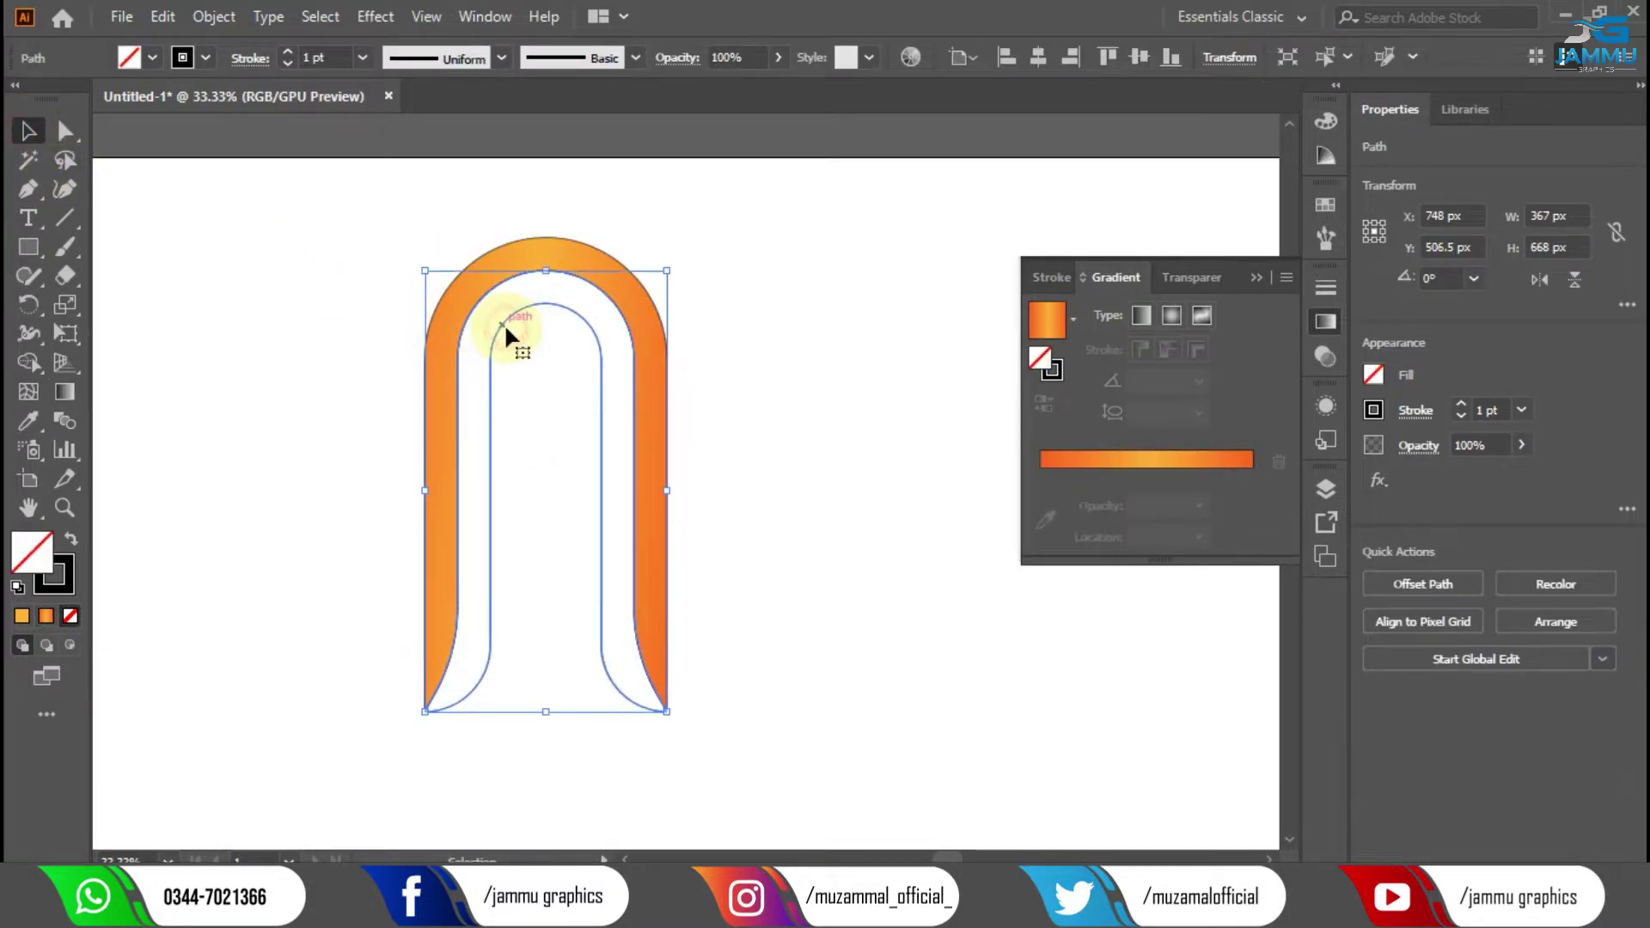
{"action": "left_click", "coordinate": [1093, 459]}
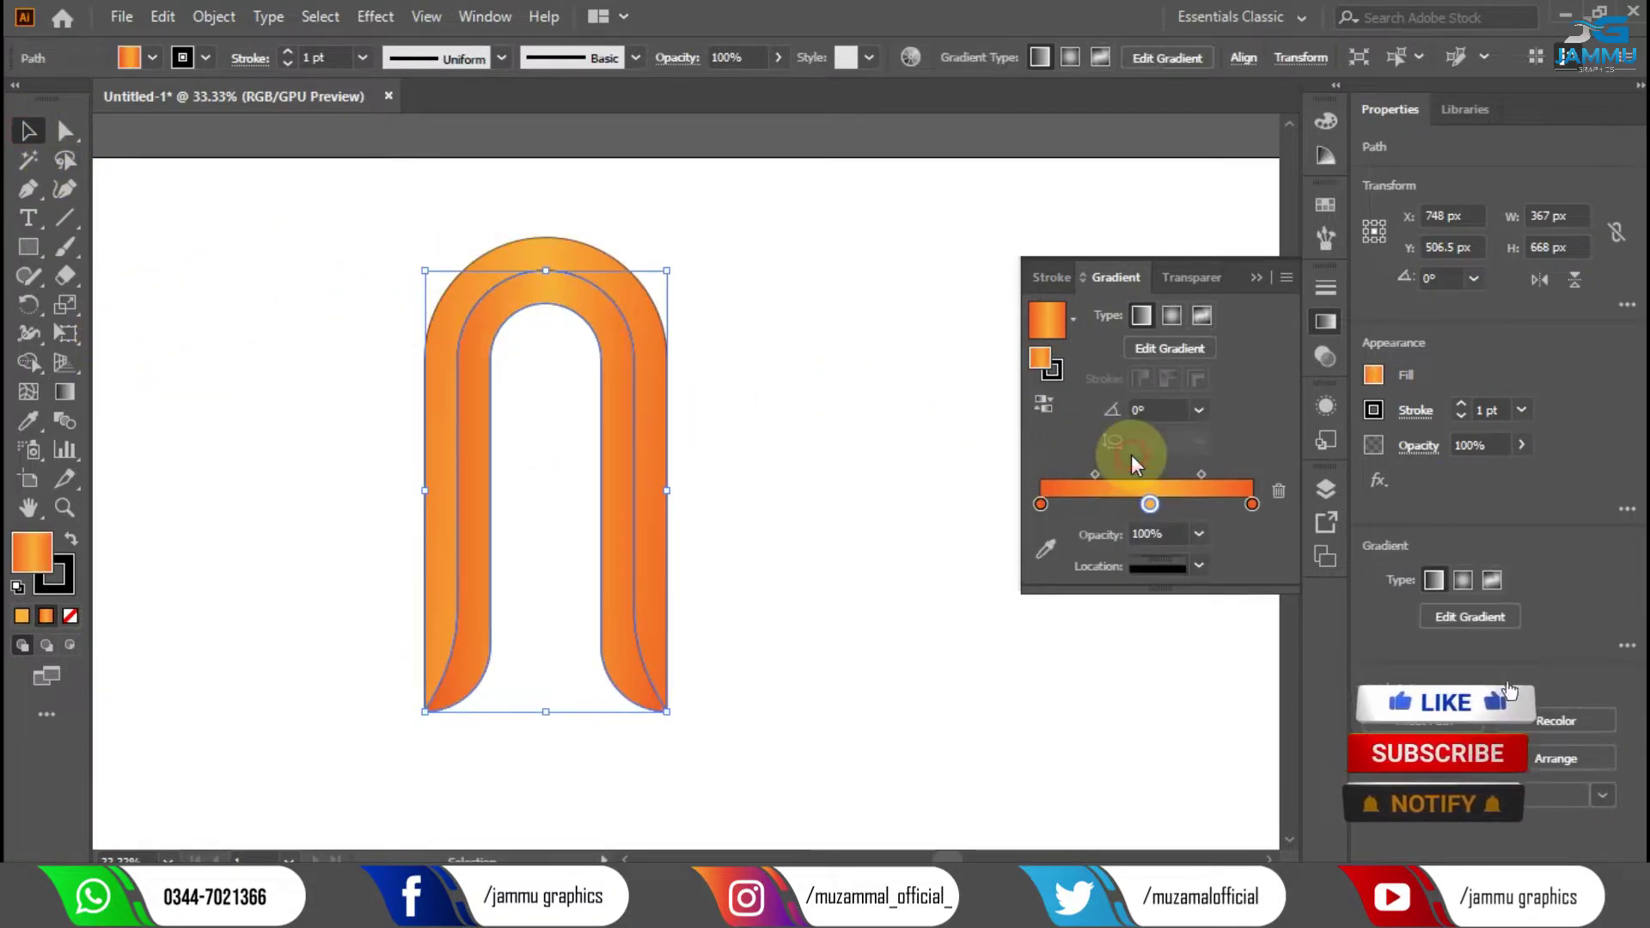
{"action": "left_click", "coordinate": [67, 392]}
{"action": "left_click_drag", "start_coordinate": [538, 210], "coordinate": [545, 674]}
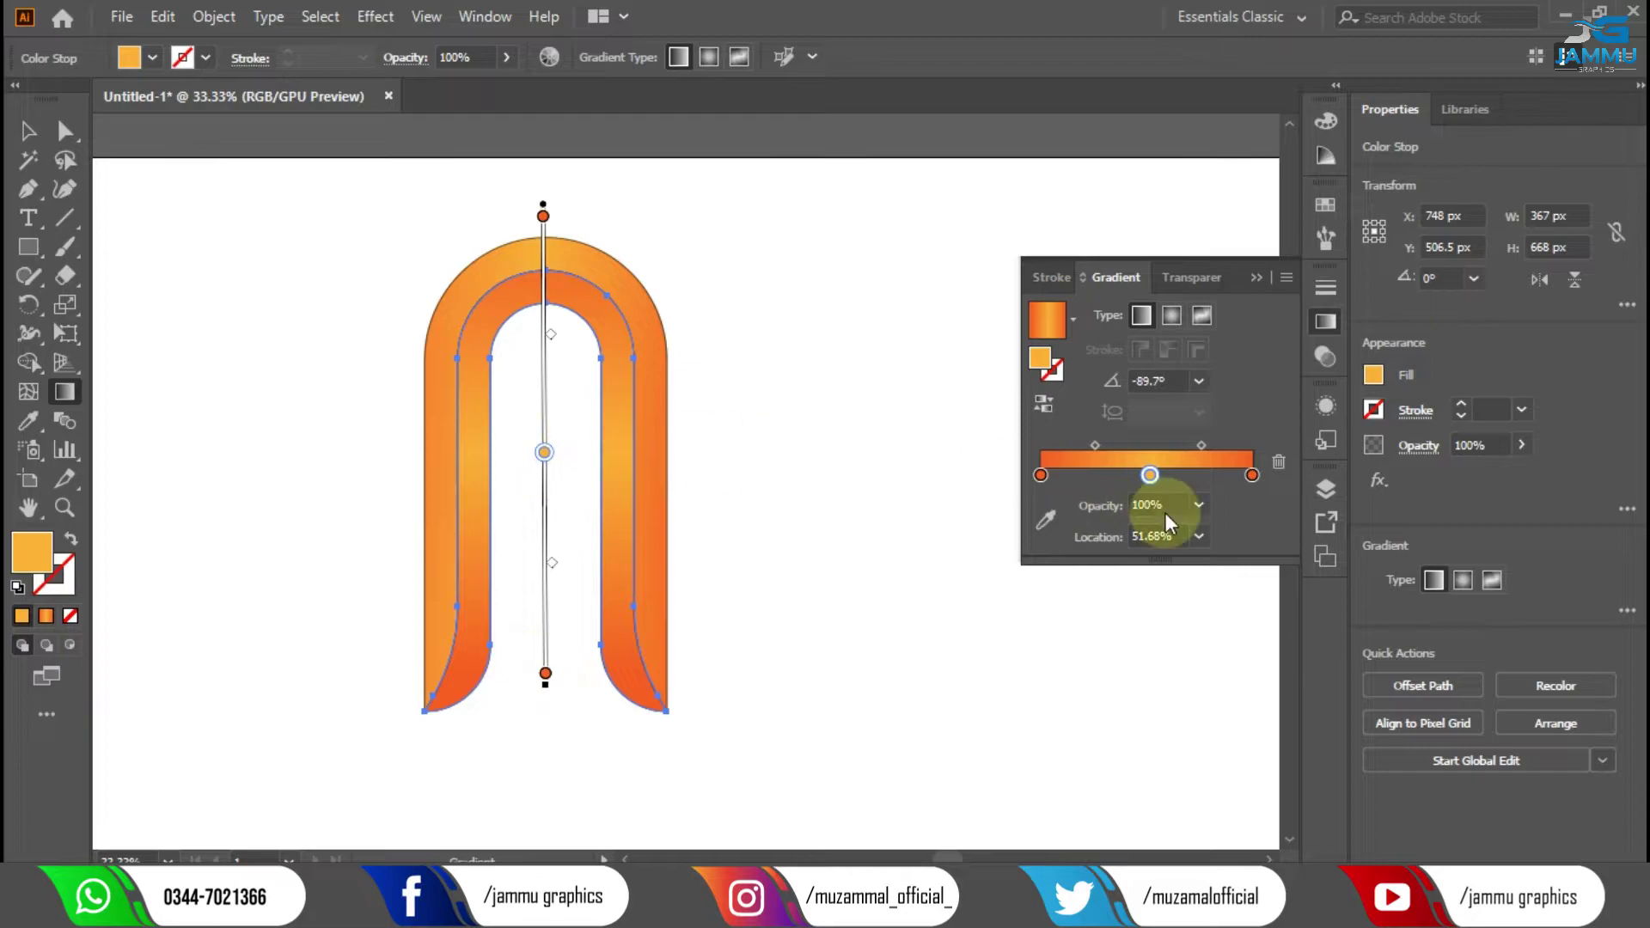
Set the middle gradient stop of both the inner and outer bands to yellow.
{"action": "double_click", "coordinate": [1150, 477]}
{"action": "left_click", "coordinate": [1195, 550]}
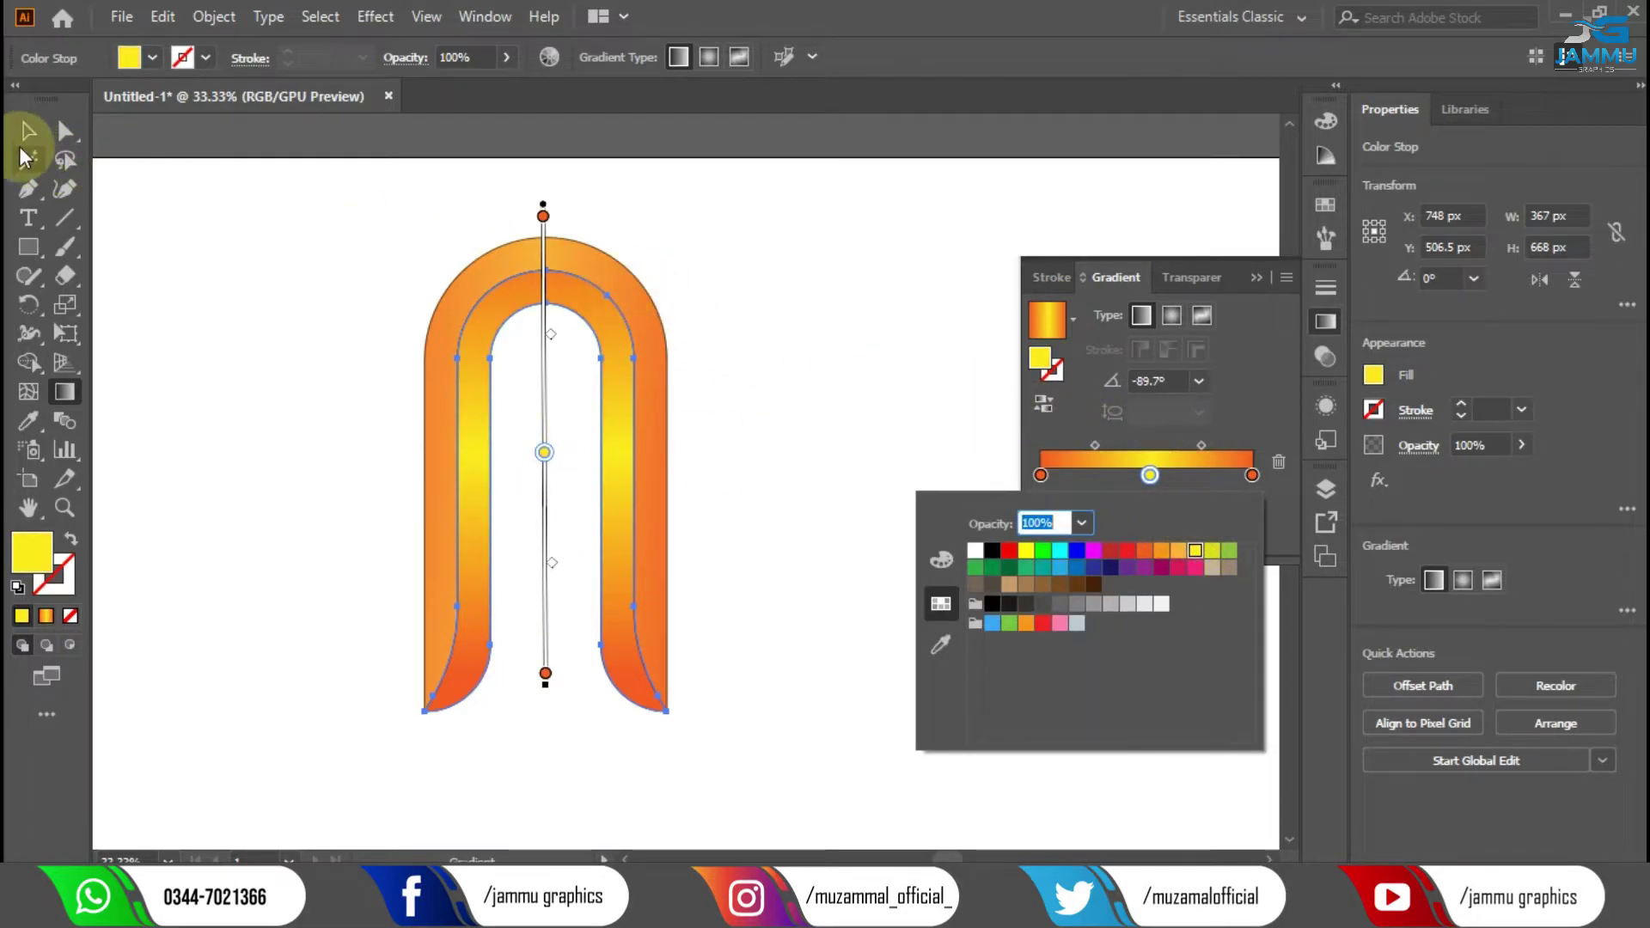
{"action": "left_click", "coordinate": [184, 203]}
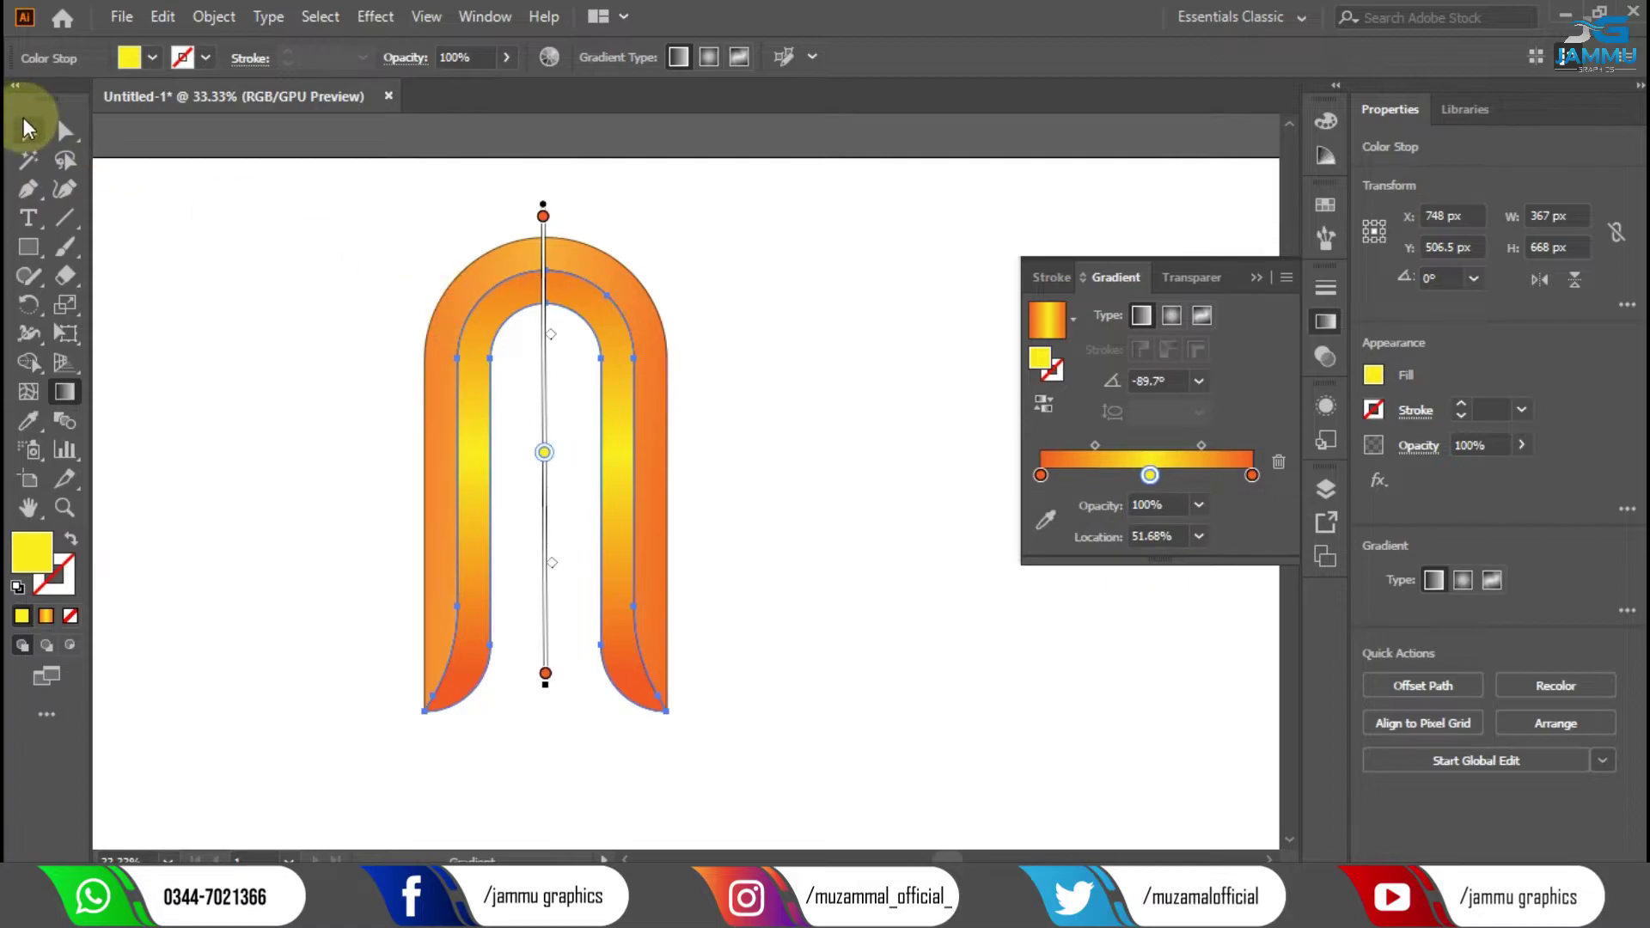
{"action": "left_click", "coordinate": [29, 131]}
{"action": "left_click", "coordinate": [513, 242]}
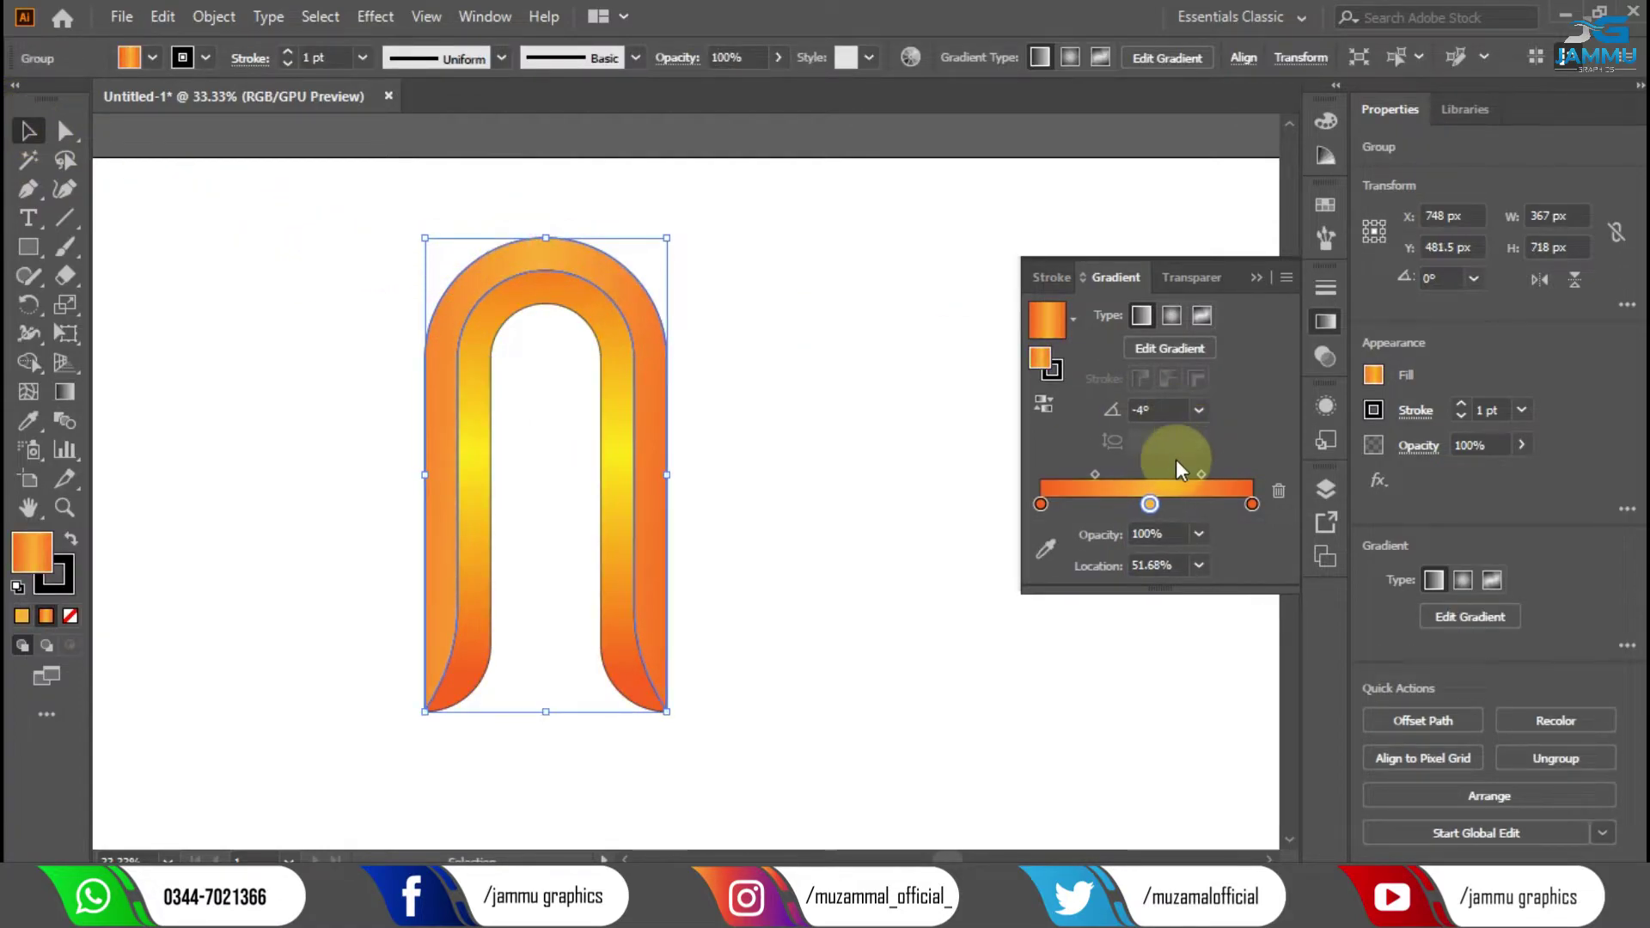
{"action": "double_click", "coordinate": [1151, 505]}
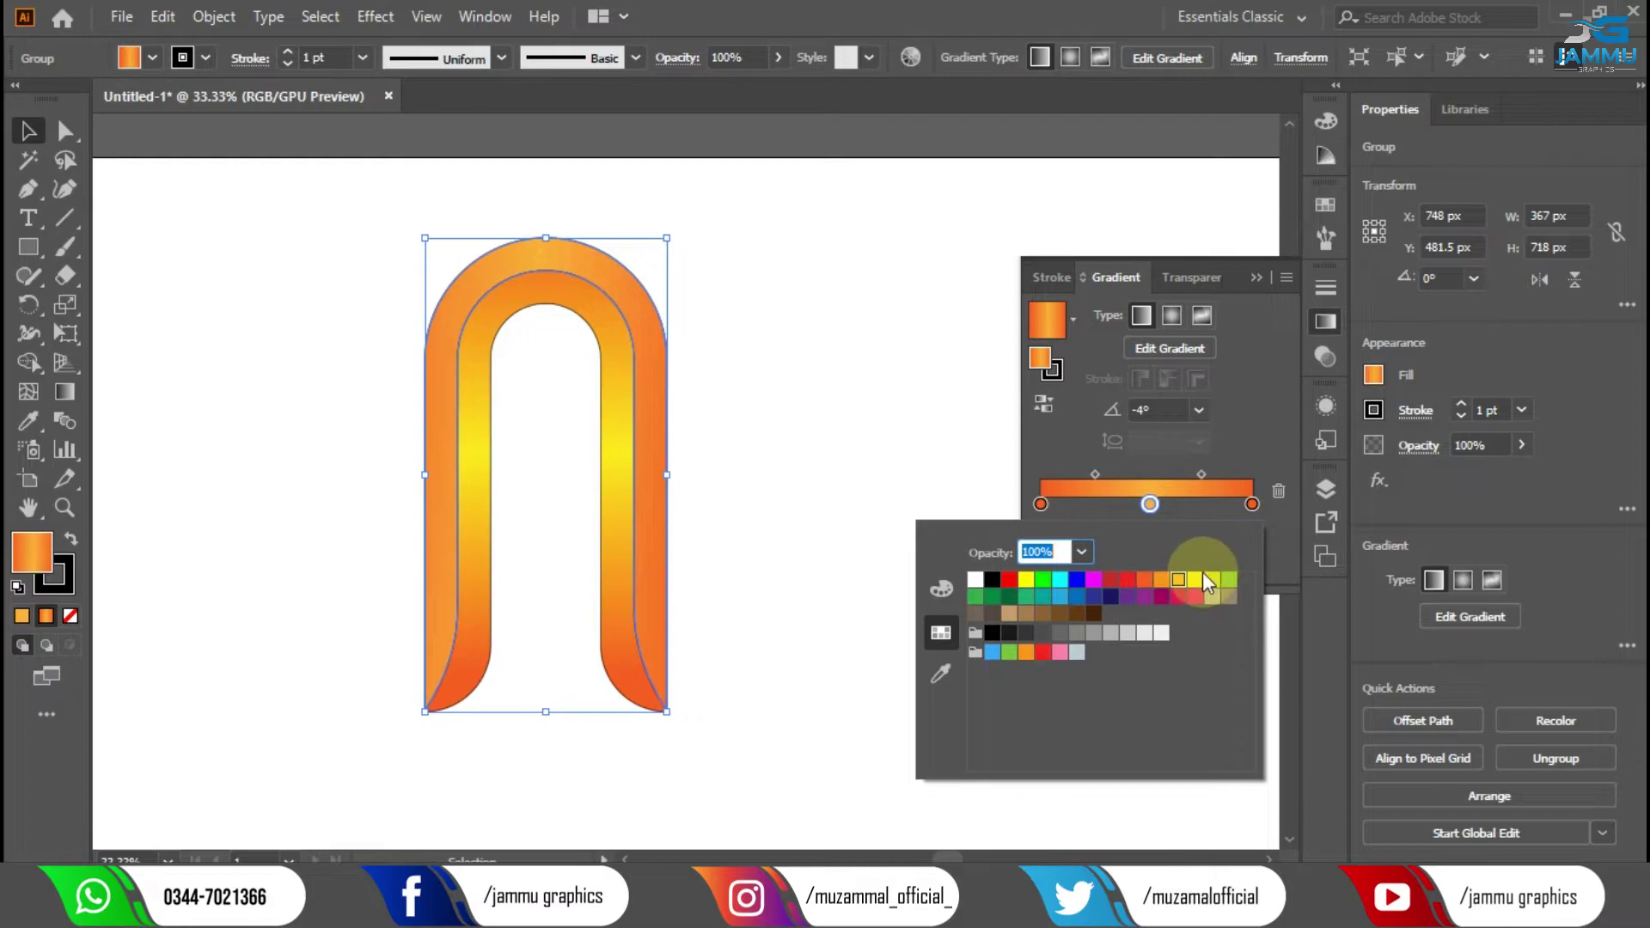
{"action": "left_click", "coordinate": [1196, 580]}
{"action": "left_click", "coordinate": [871, 419]}
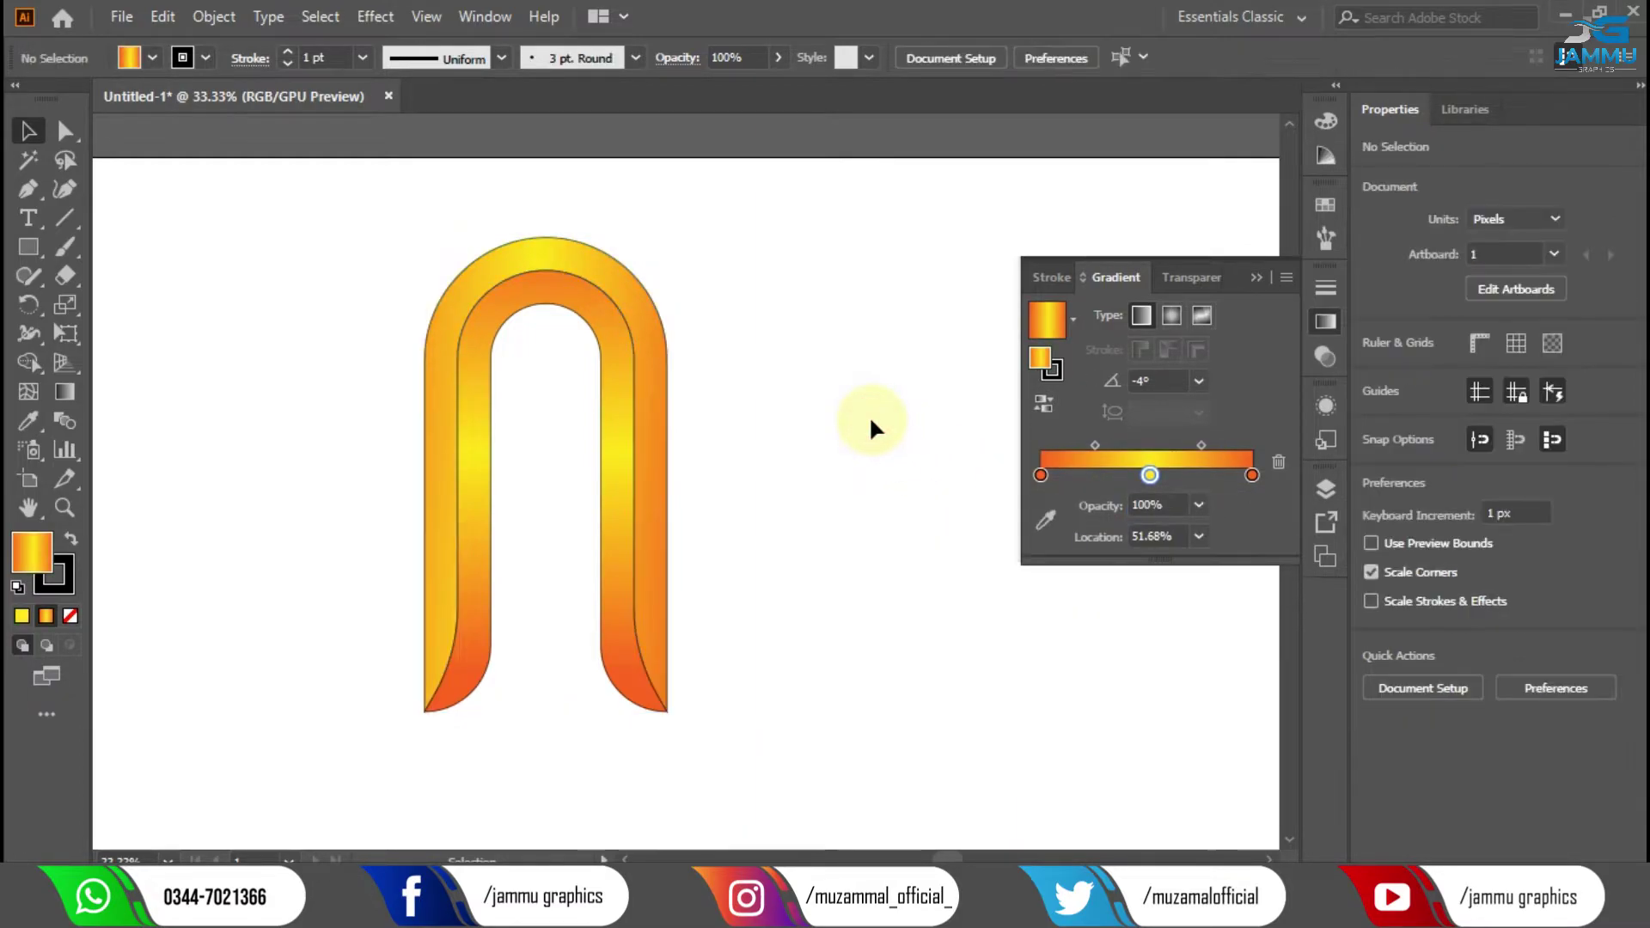
Set the stroke of both arch bands to None.
{"action": "left_click_drag", "start_coordinate": [318, 207], "coordinate": [755, 697]}
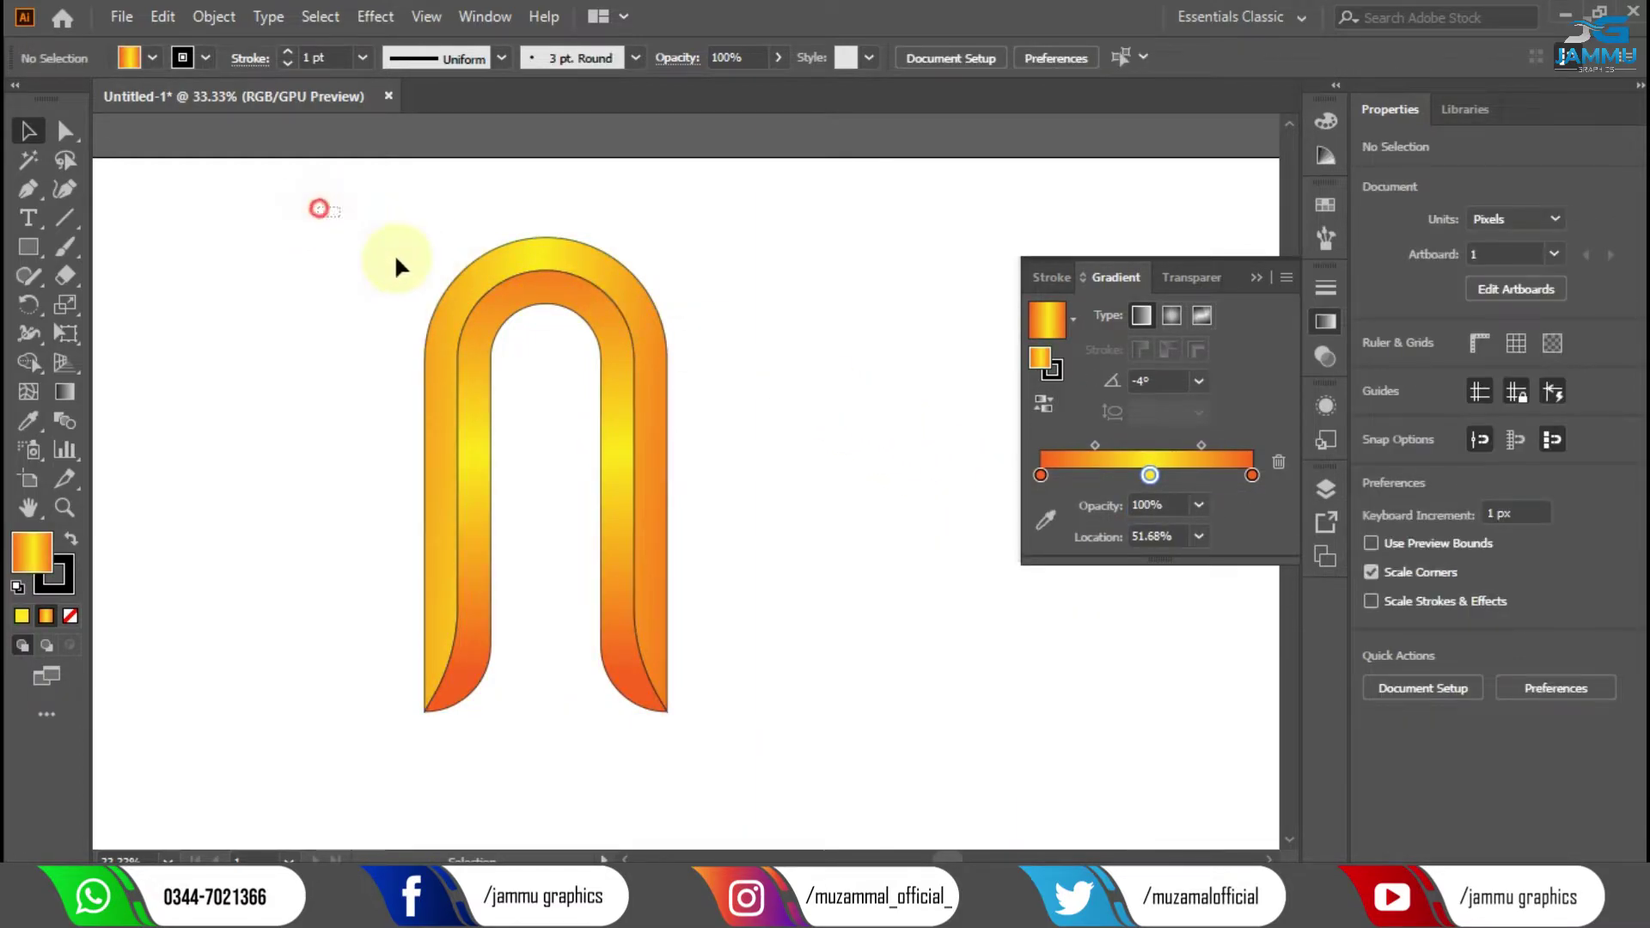
{"action": "left_click", "coordinate": [152, 58]}
{"action": "left_click", "coordinate": [21, 97]}
{"action": "left_click", "coordinate": [179, 55]}
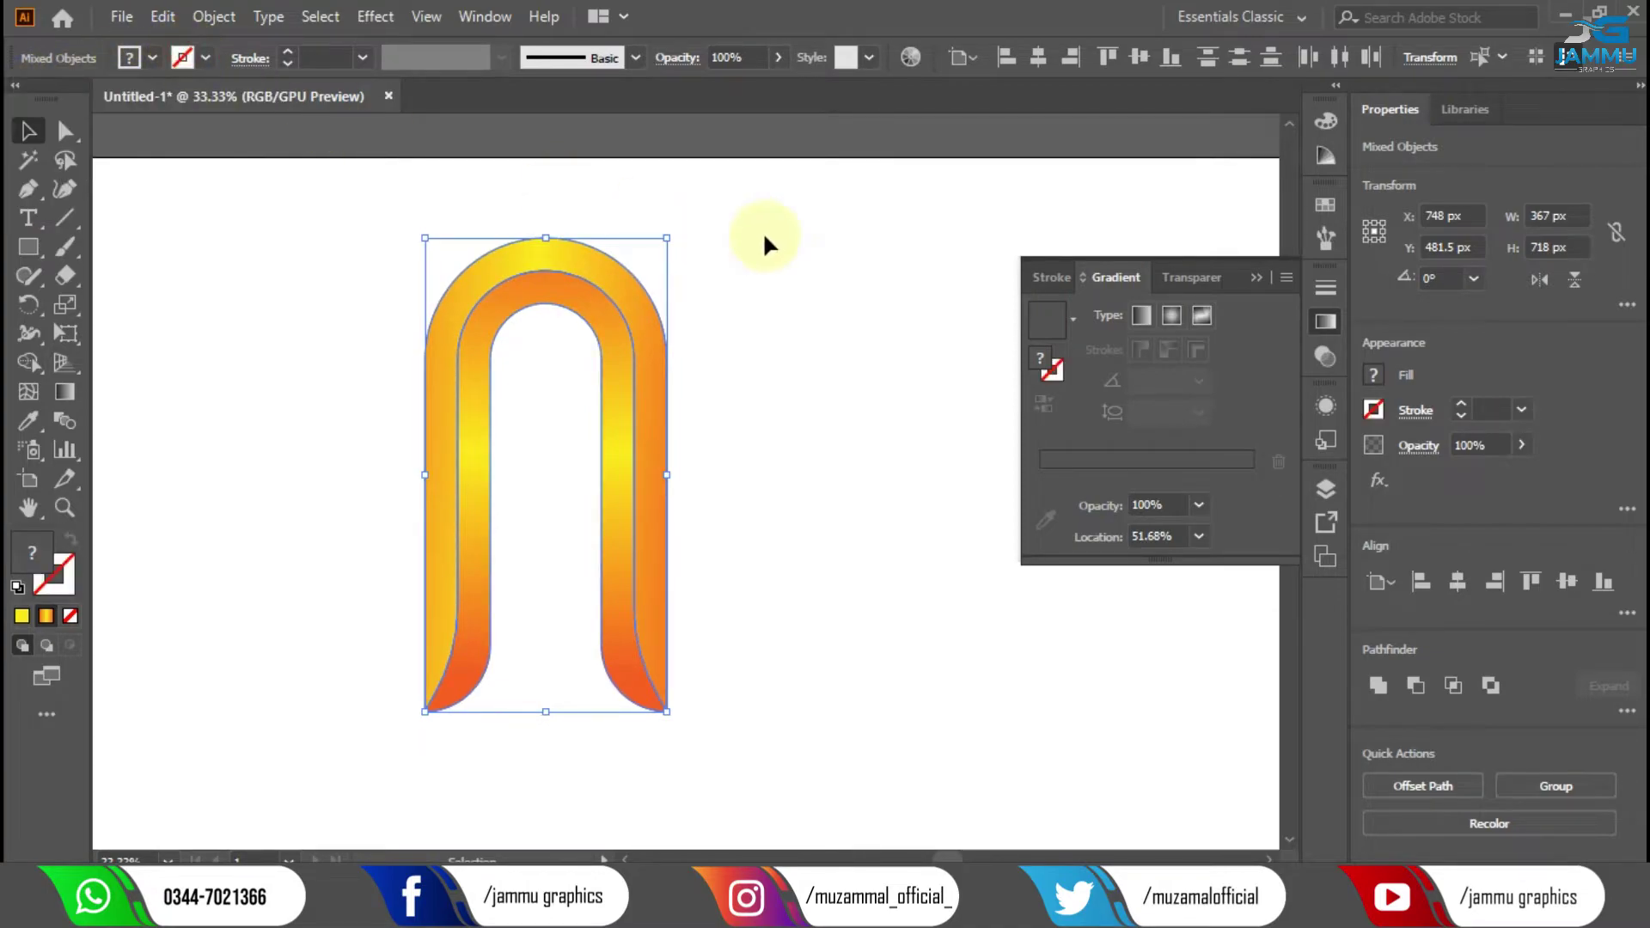
{"action": "left_click", "coordinate": [930, 394]}
Select both arch bands and group them into one object.
{"action": "left_click", "coordinate": [618, 324]}
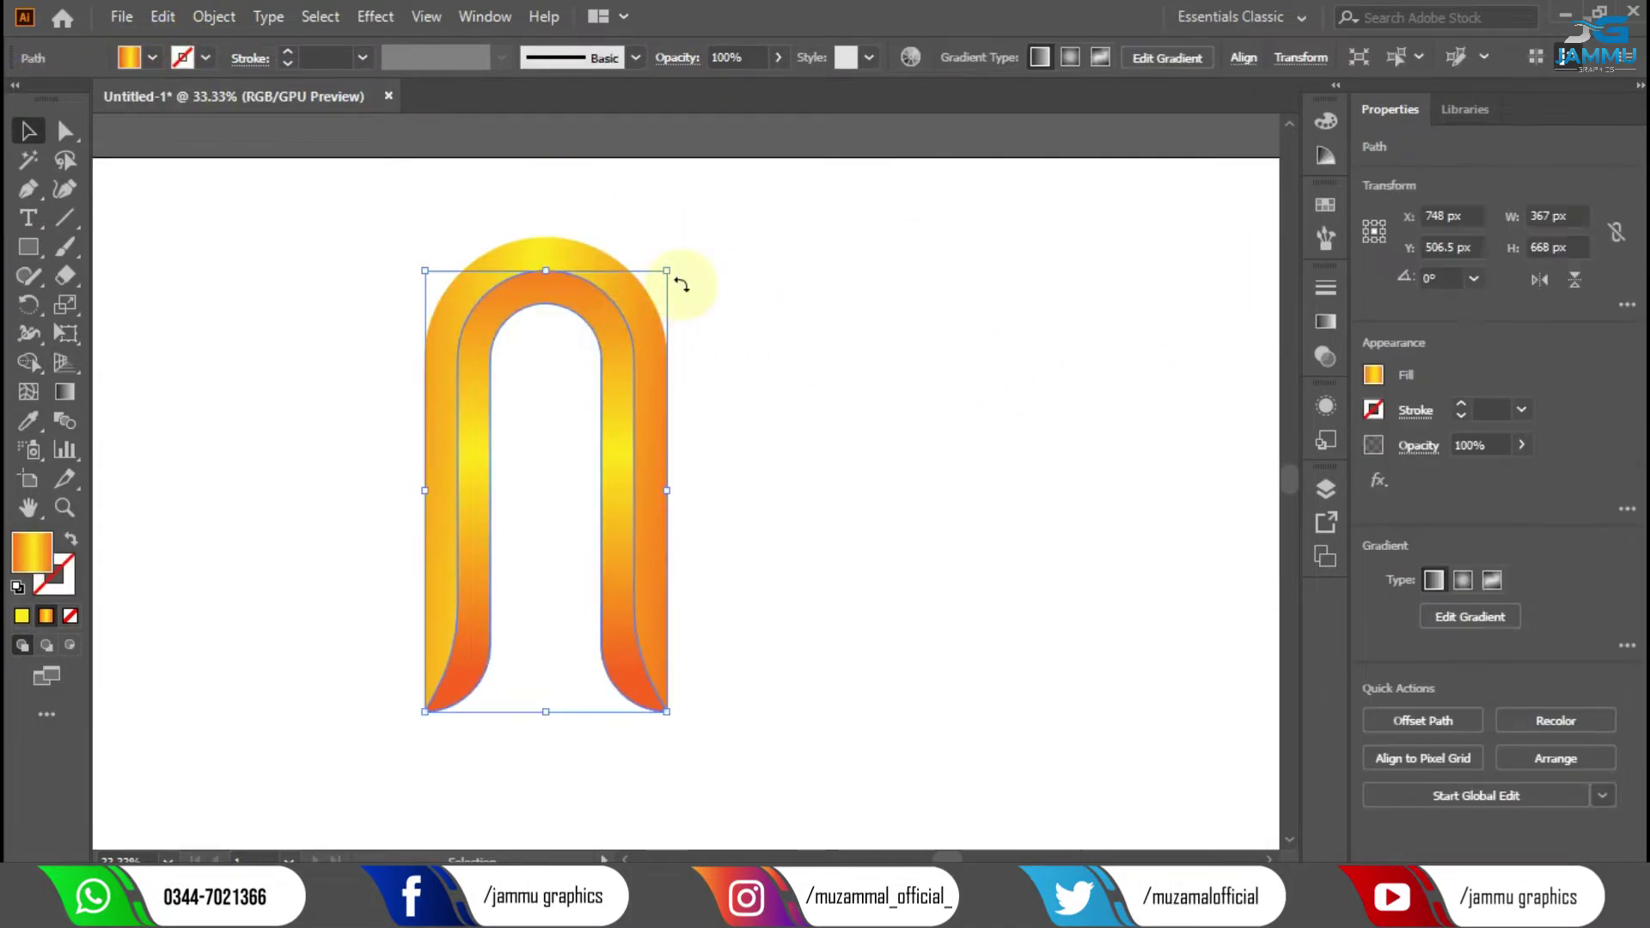
{"action": "left_click_drag", "start_coordinate": [445, 226], "coordinate": [636, 408]}
{"action": "left_click", "coordinate": [213, 16]}
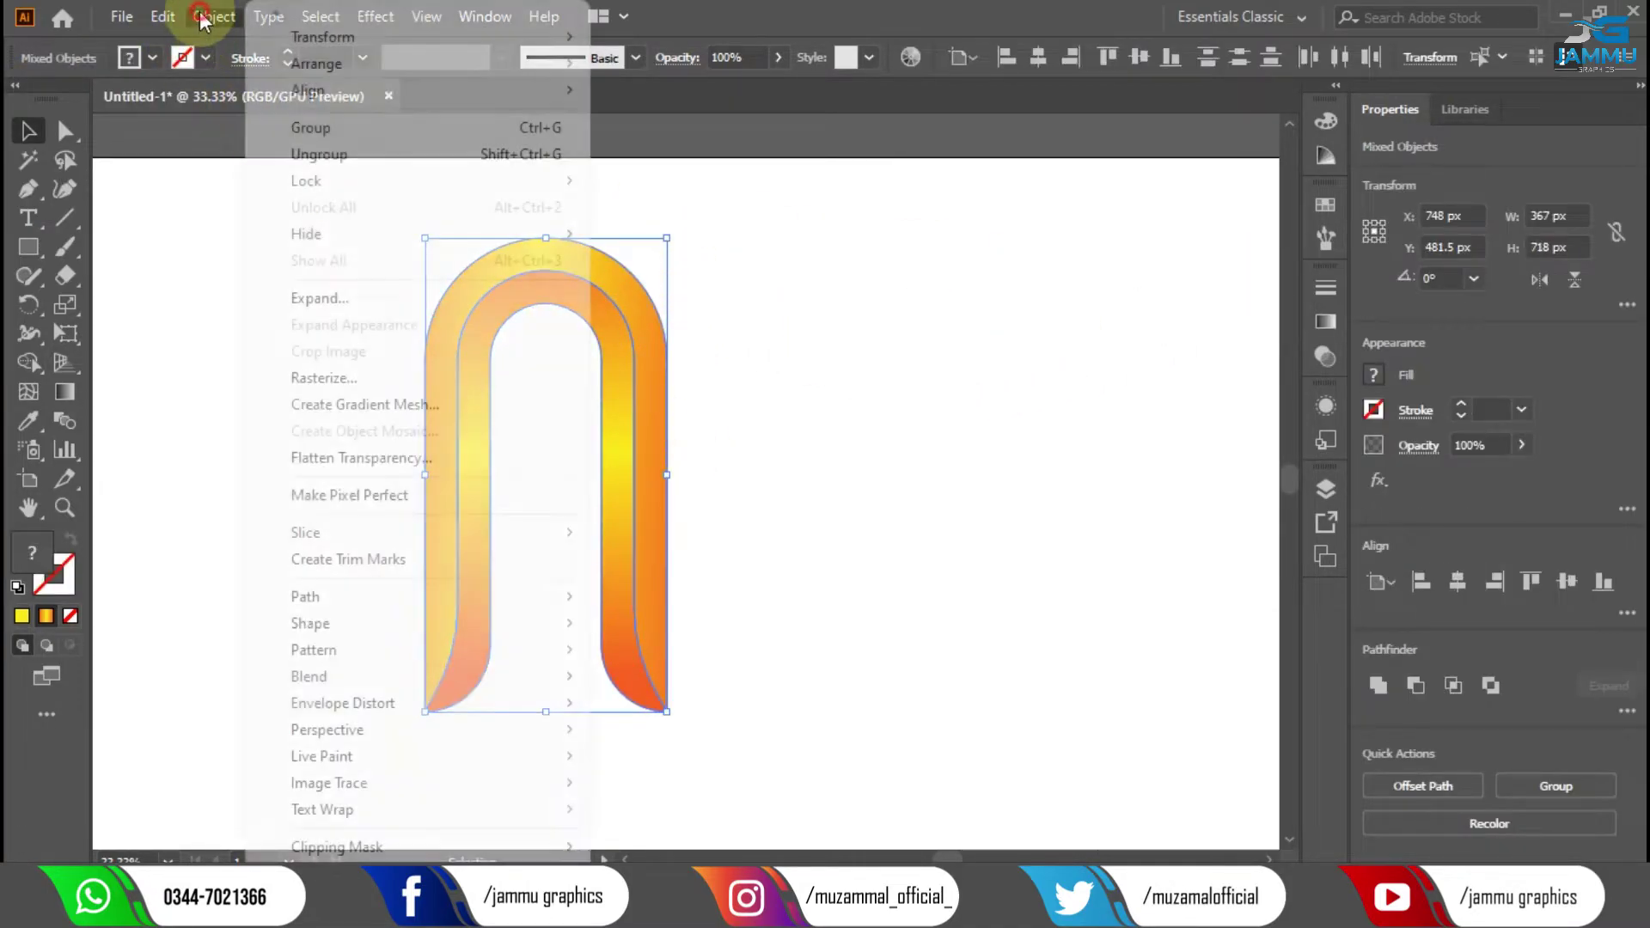
{"action": "left_click", "coordinate": [288, 122]}
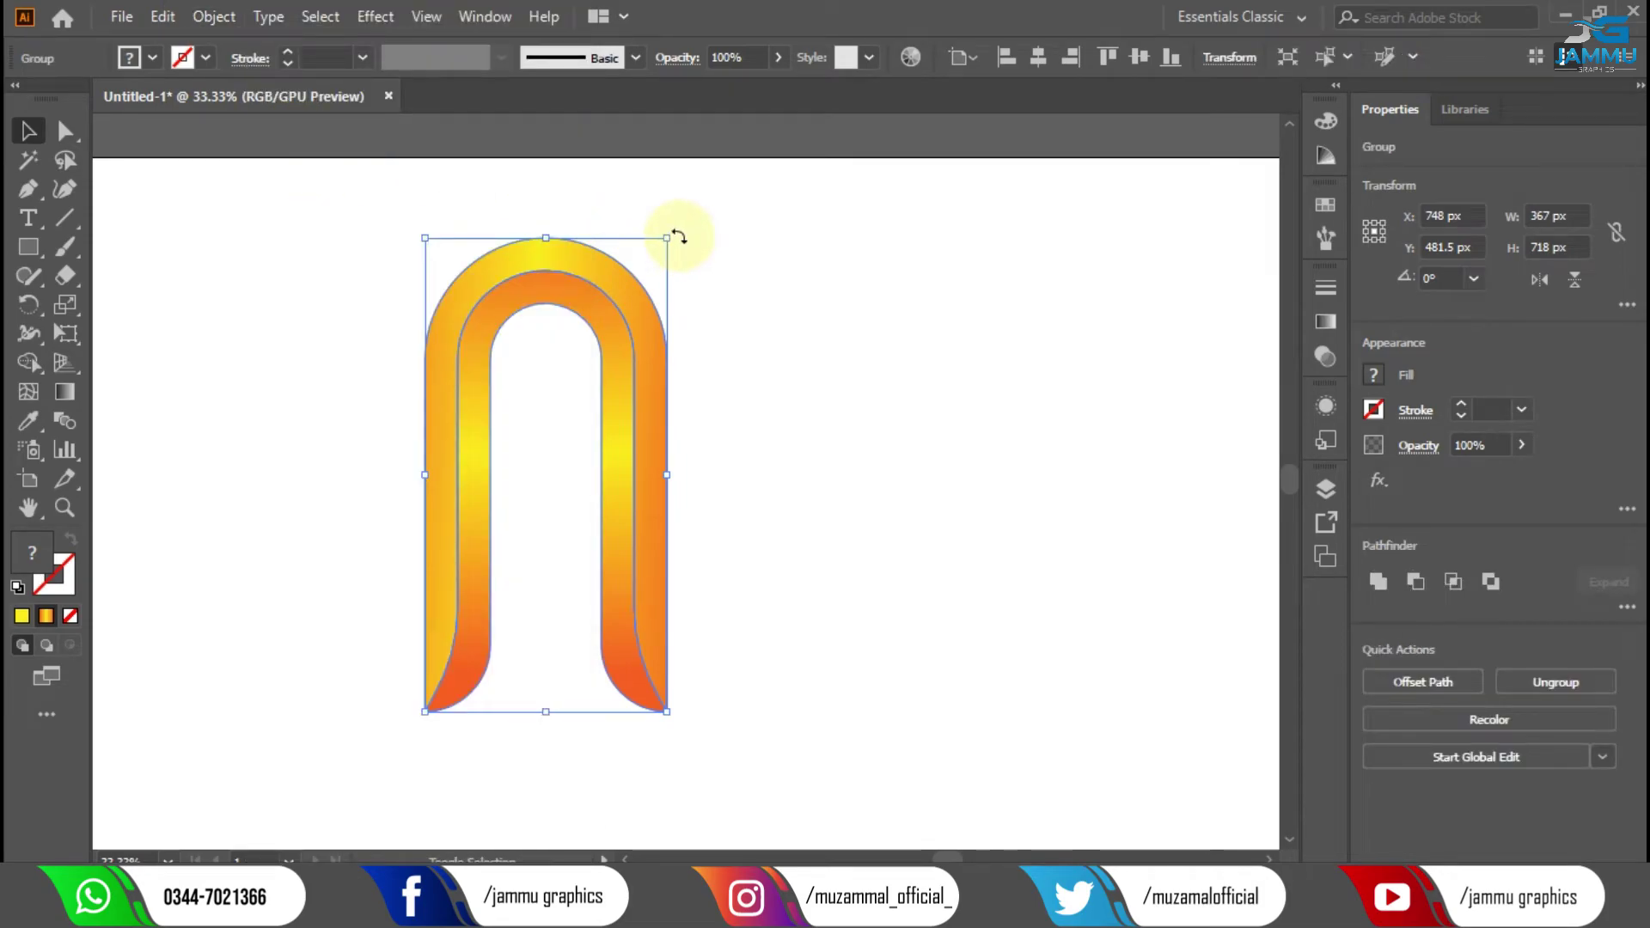
Rotate the arch group 45°, paste a copy in place, and rotate the copy to 315°.
{"action": "left_click_drag", "start_coordinate": [678, 236], "coordinate": [534, 228]}
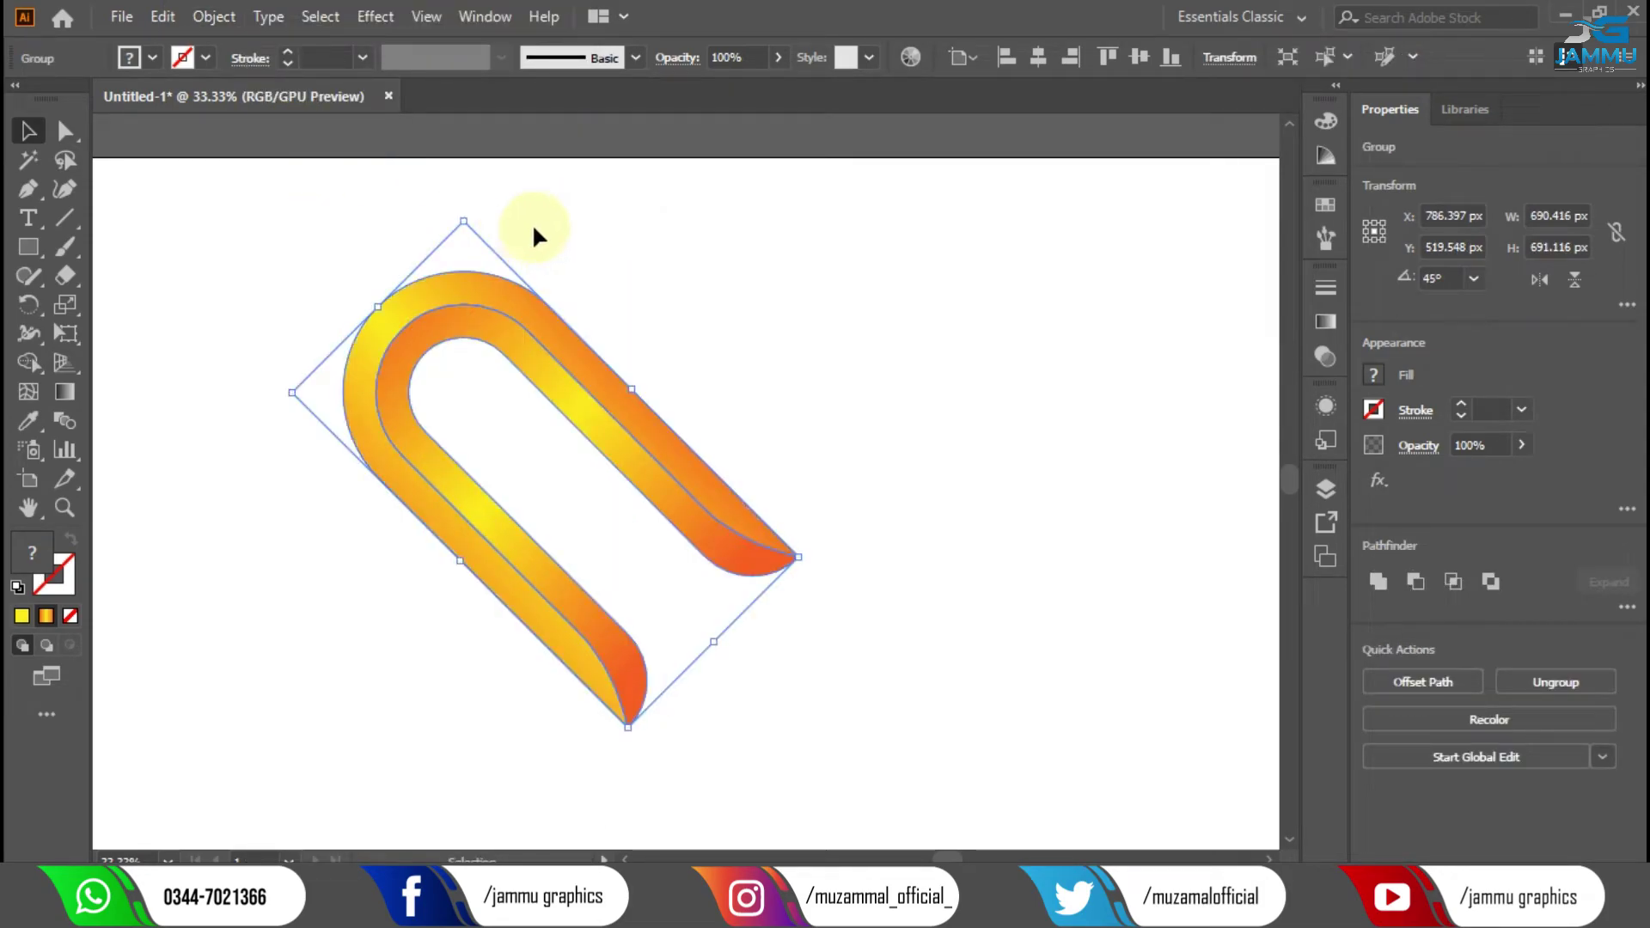
{"action": "left_click", "coordinate": [168, 17]}
{"action": "left_click", "coordinate": [206, 134]}
{"action": "left_click", "coordinate": [162, 16]}
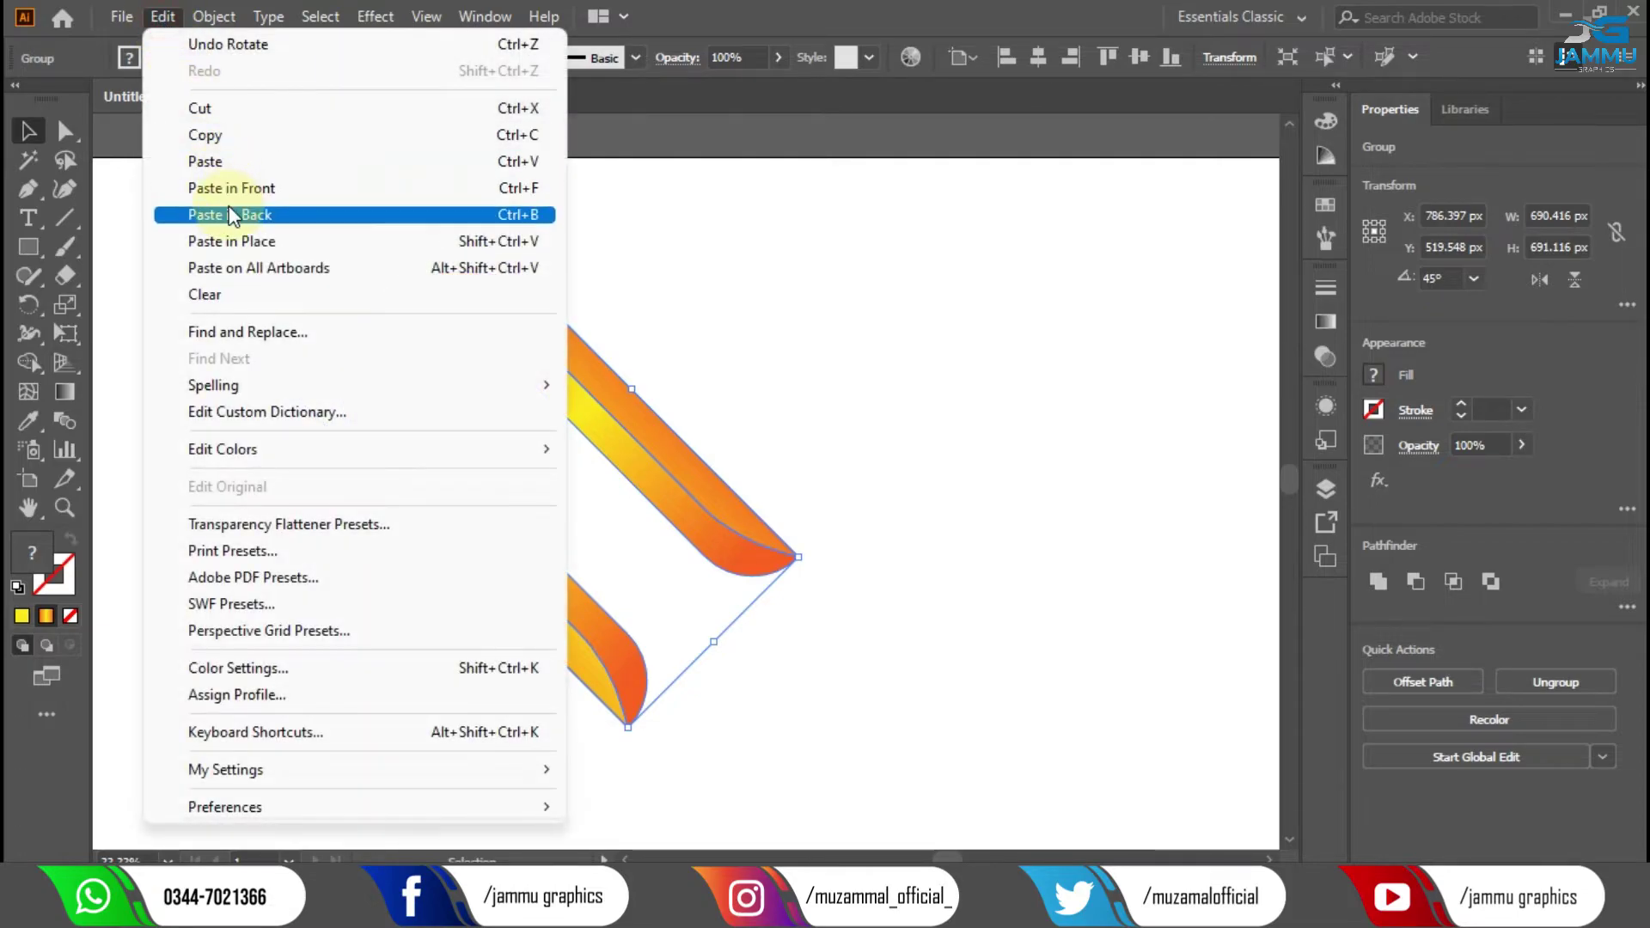
{"action": "left_click", "coordinate": [220, 191]}
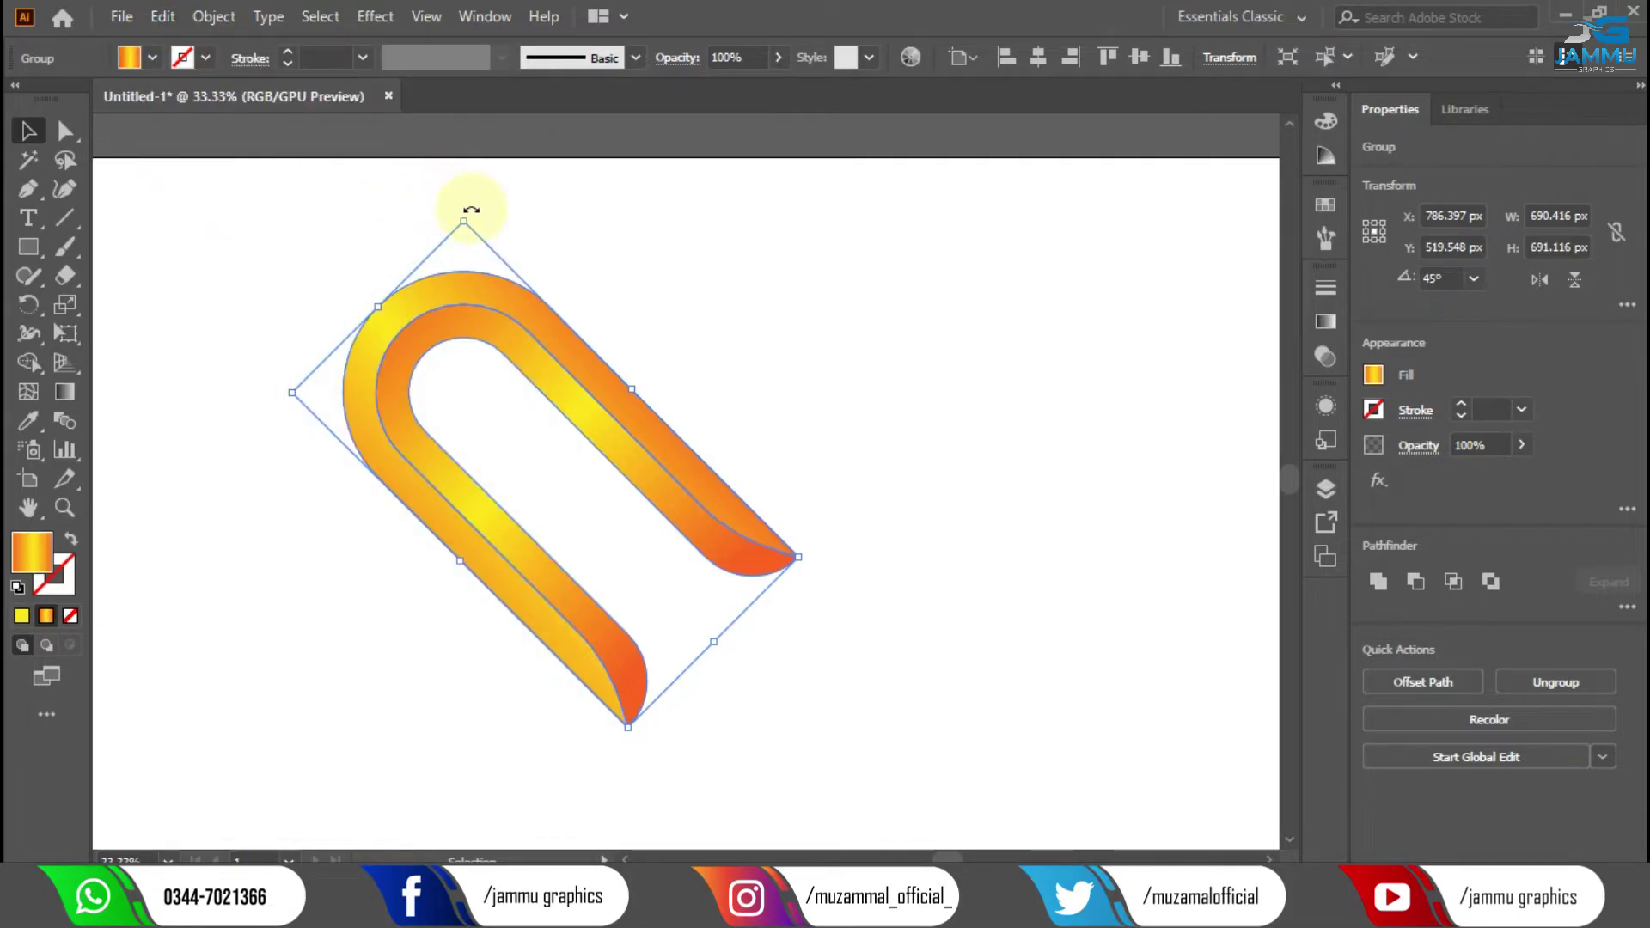
{"action": "left_click_drag", "start_coordinate": [490, 209], "coordinate": [792, 301]}
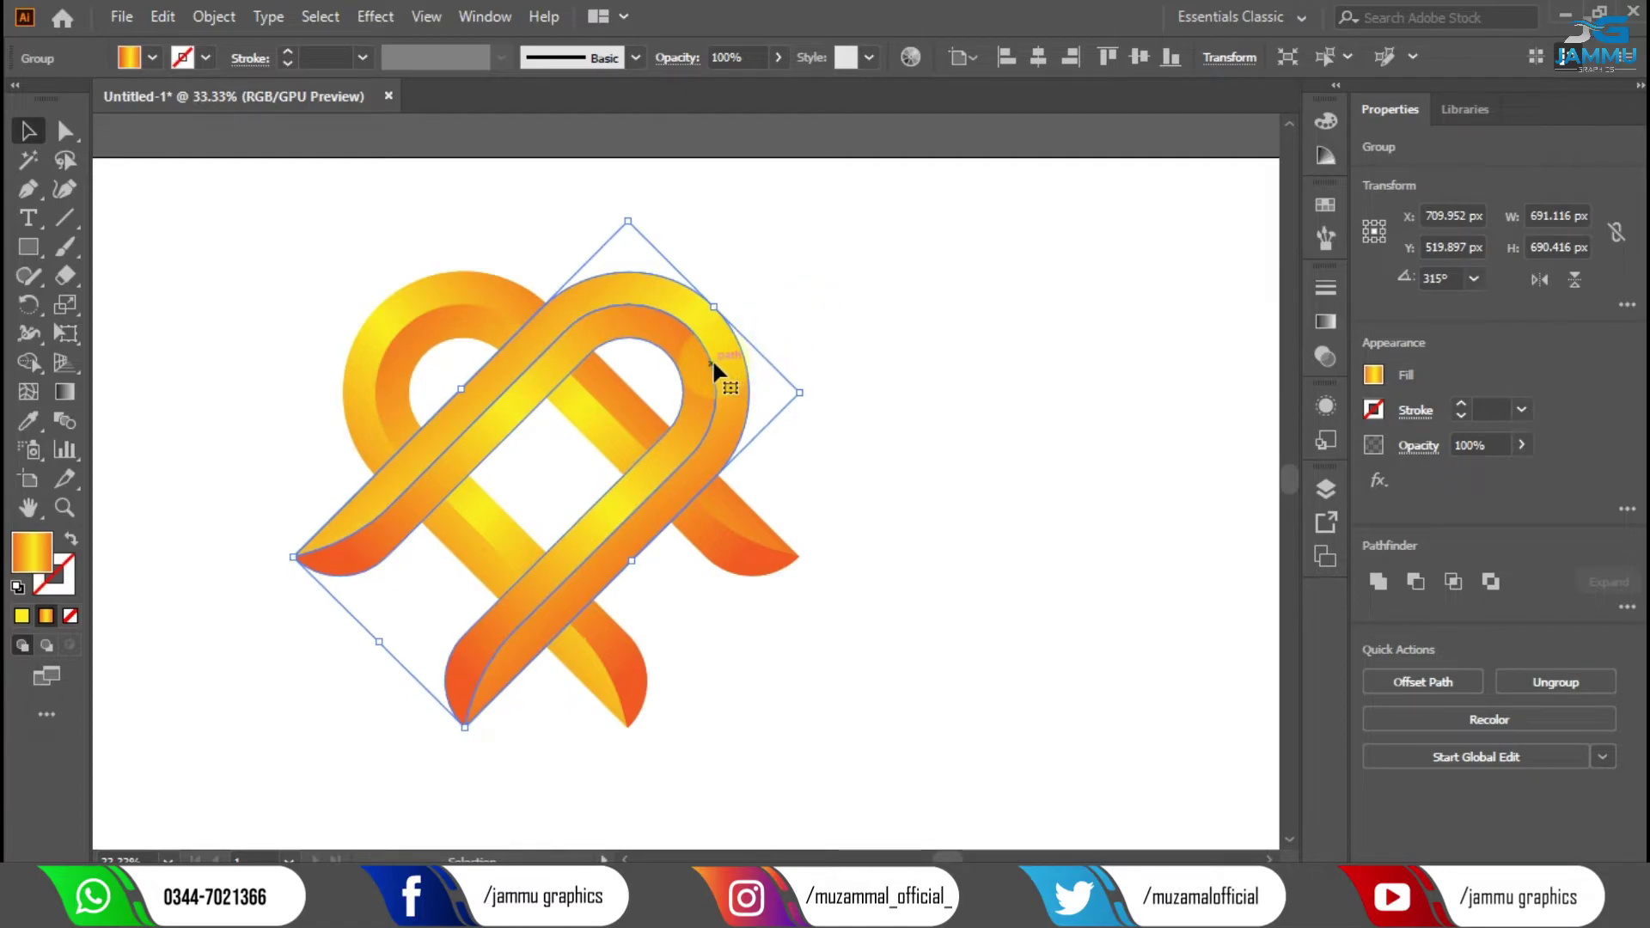
Move the 315° copy right until its loop interlaces with the first loop.
{"action": "key", "text": "Right"}
{"action": "key", "text": "shift+Right"}
{"action": "key", "text": "shift+Right"}
{"action": "key", "text": "shift+Right"}
{"action": "key", "text": "shift+Right"}
{"action": "key", "text": "shift+Right"}
{"action": "key", "text": "shift+Right"}
{"action": "key", "text": "shift+Right"}
{"action": "key", "text": "shift+Right"}
{"action": "key", "text": "shift+Right"}
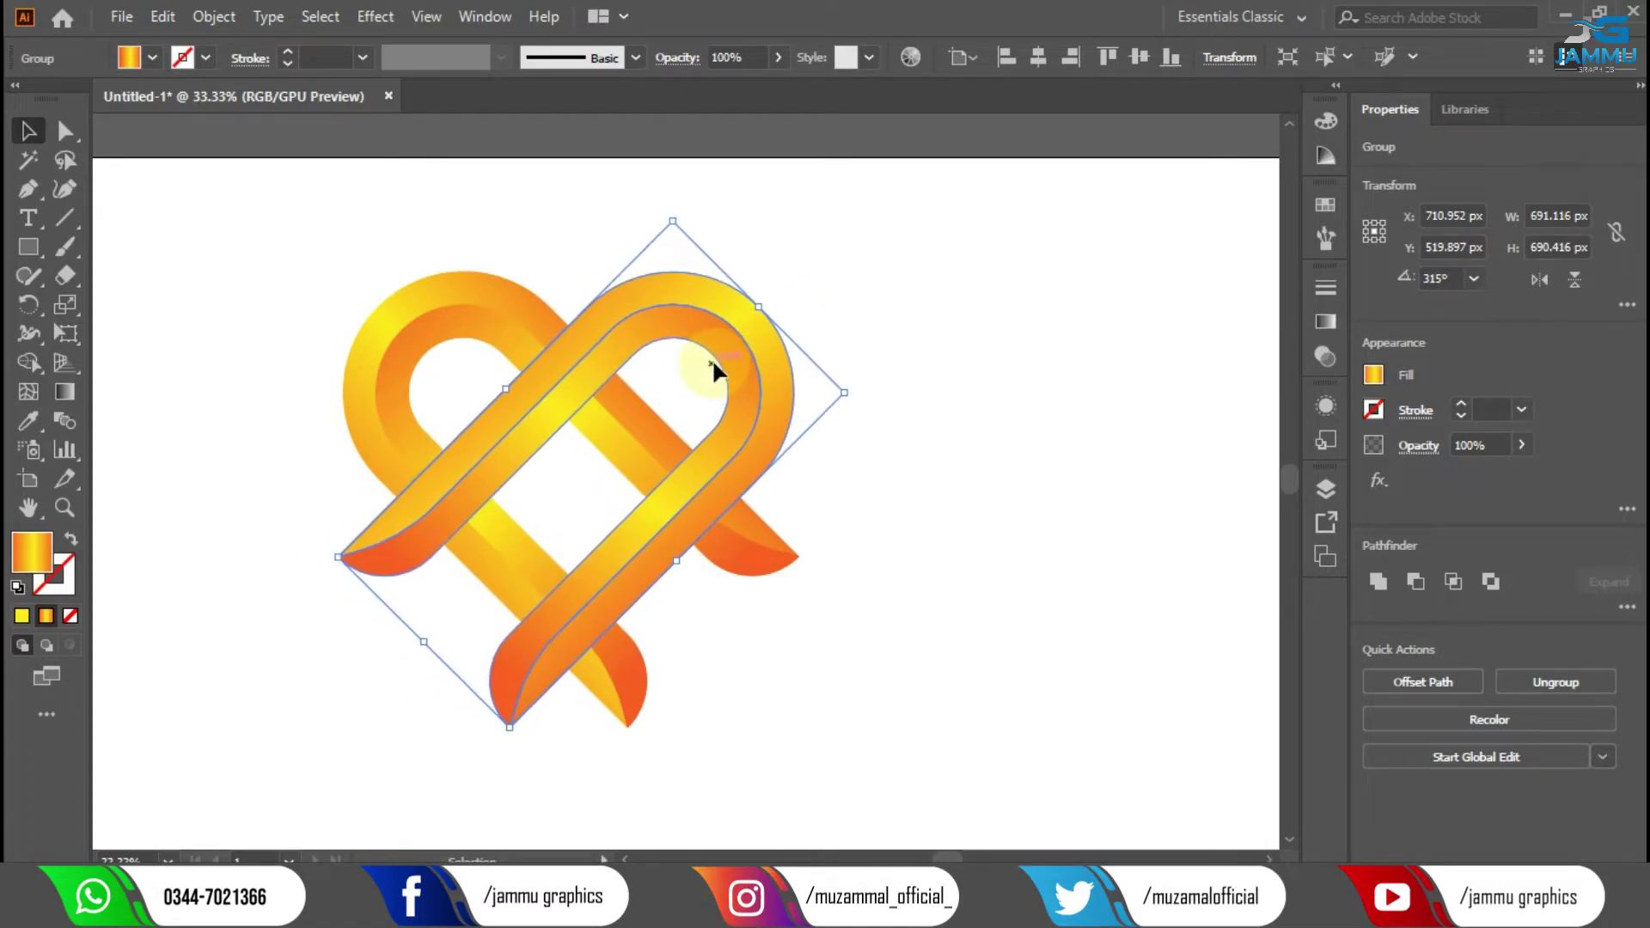
{"action": "key", "text": "shift+Right"}
{"action": "key", "text": "shift+Right"}
{"action": "key", "text": "shift+Right"}
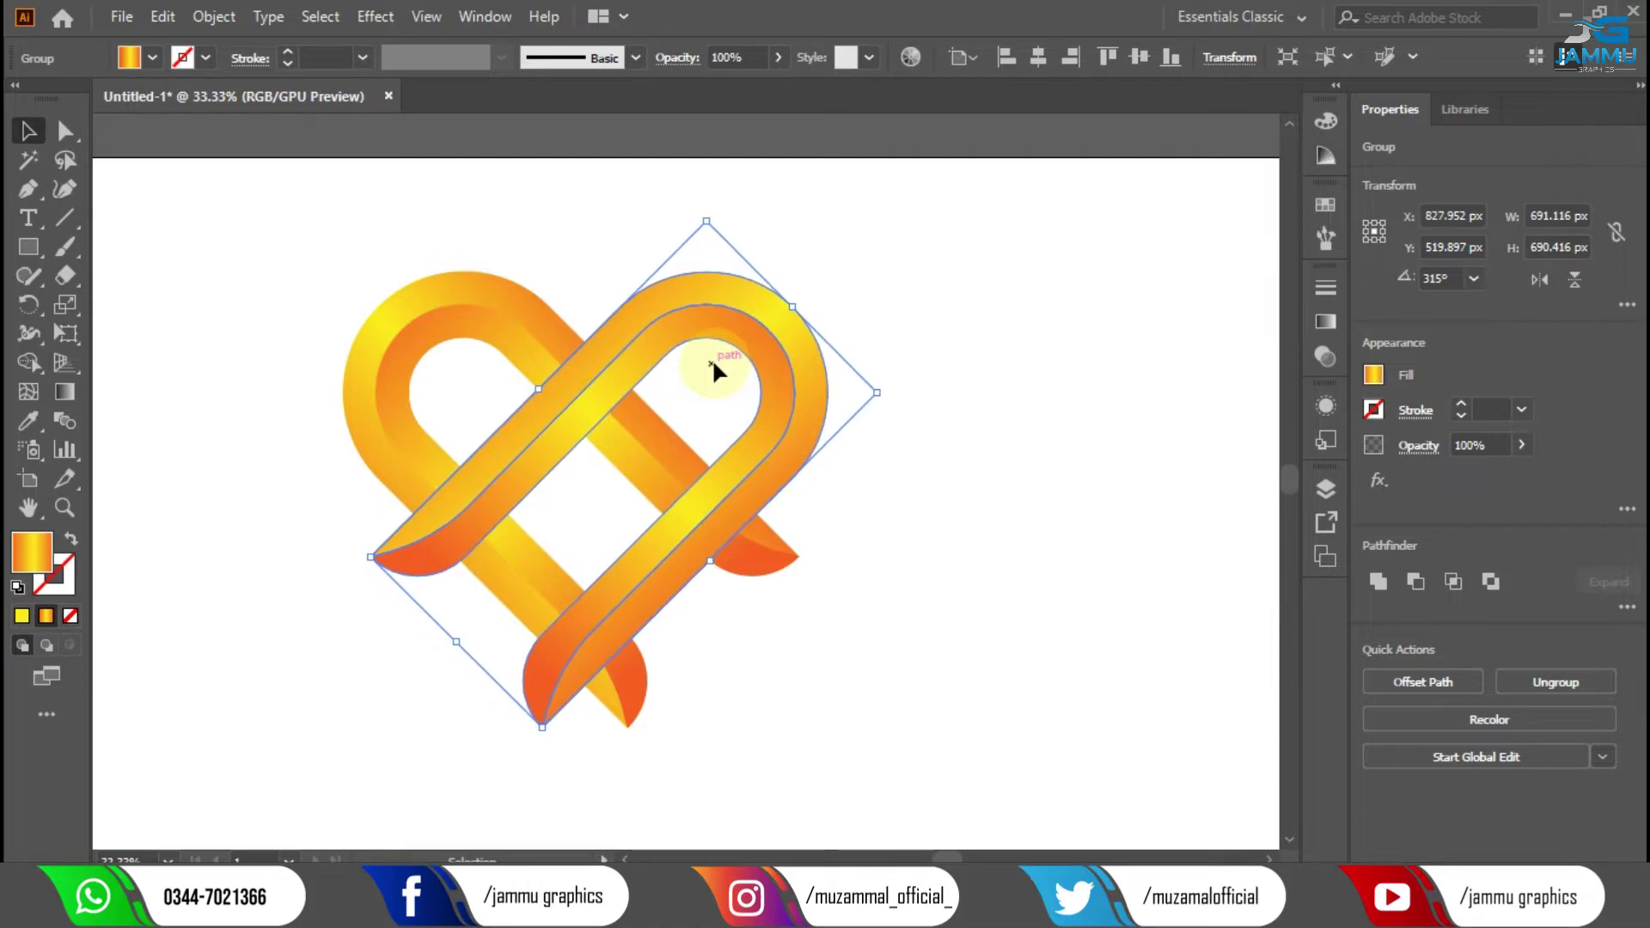
{"action": "left_click_drag", "start_coordinate": [711, 359], "coordinate": [738, 358]}
{"action": "key", "text": "Left"}
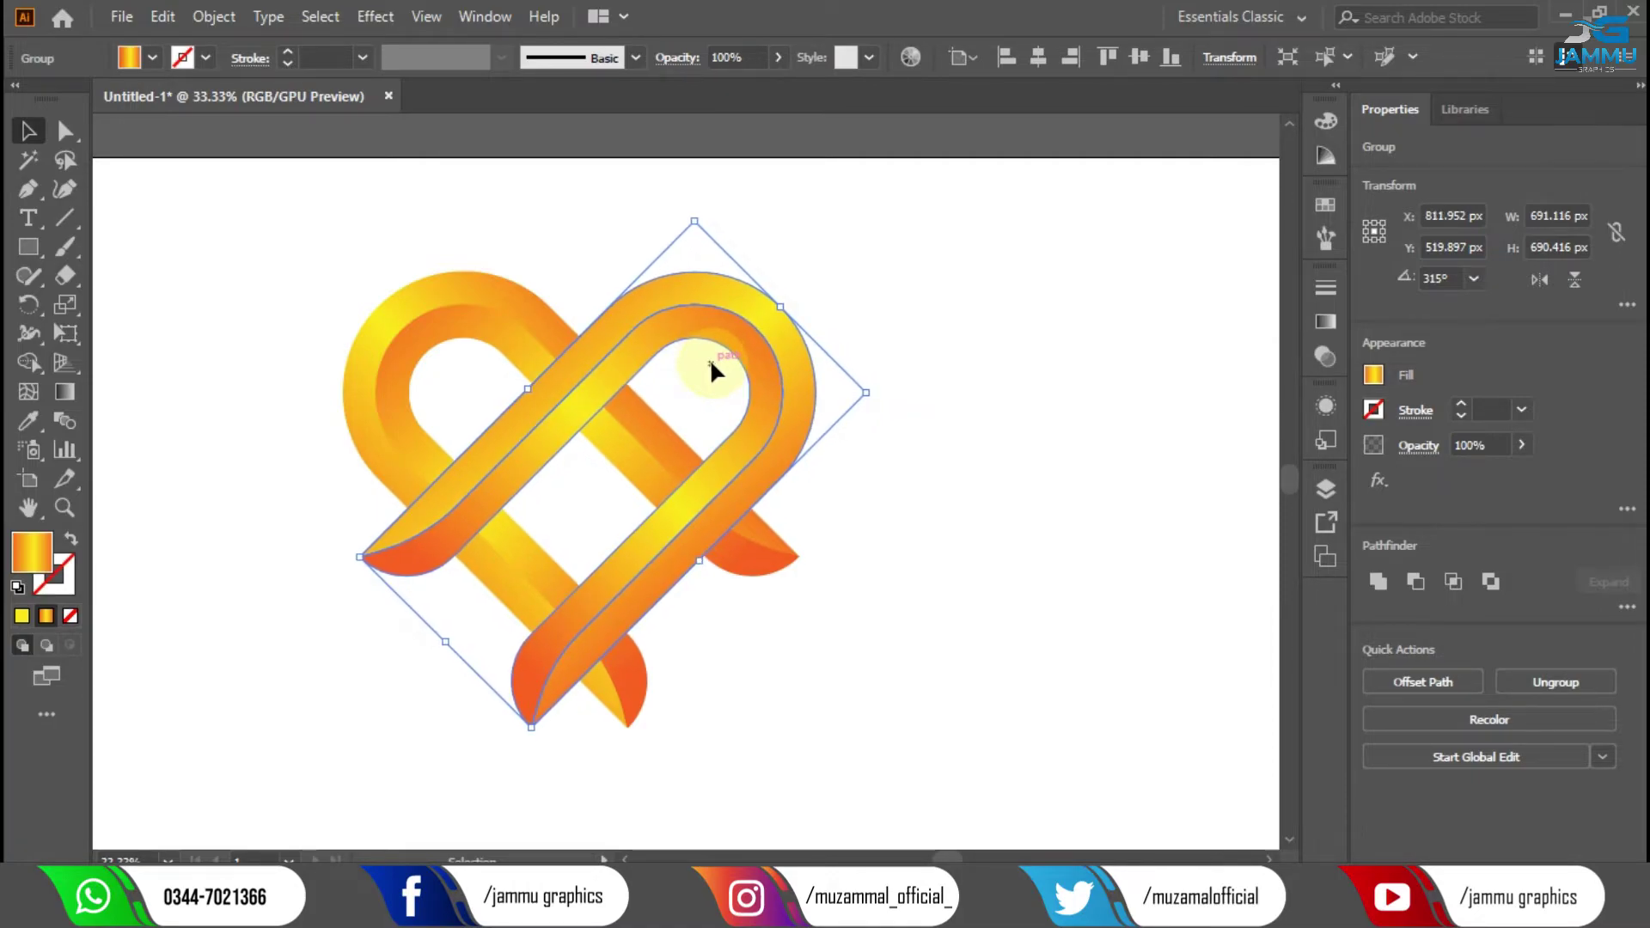
Nudge the left-leaning arch group up and left, then select the whole heart.
{"action": "left_click", "coordinate": [512, 313]}
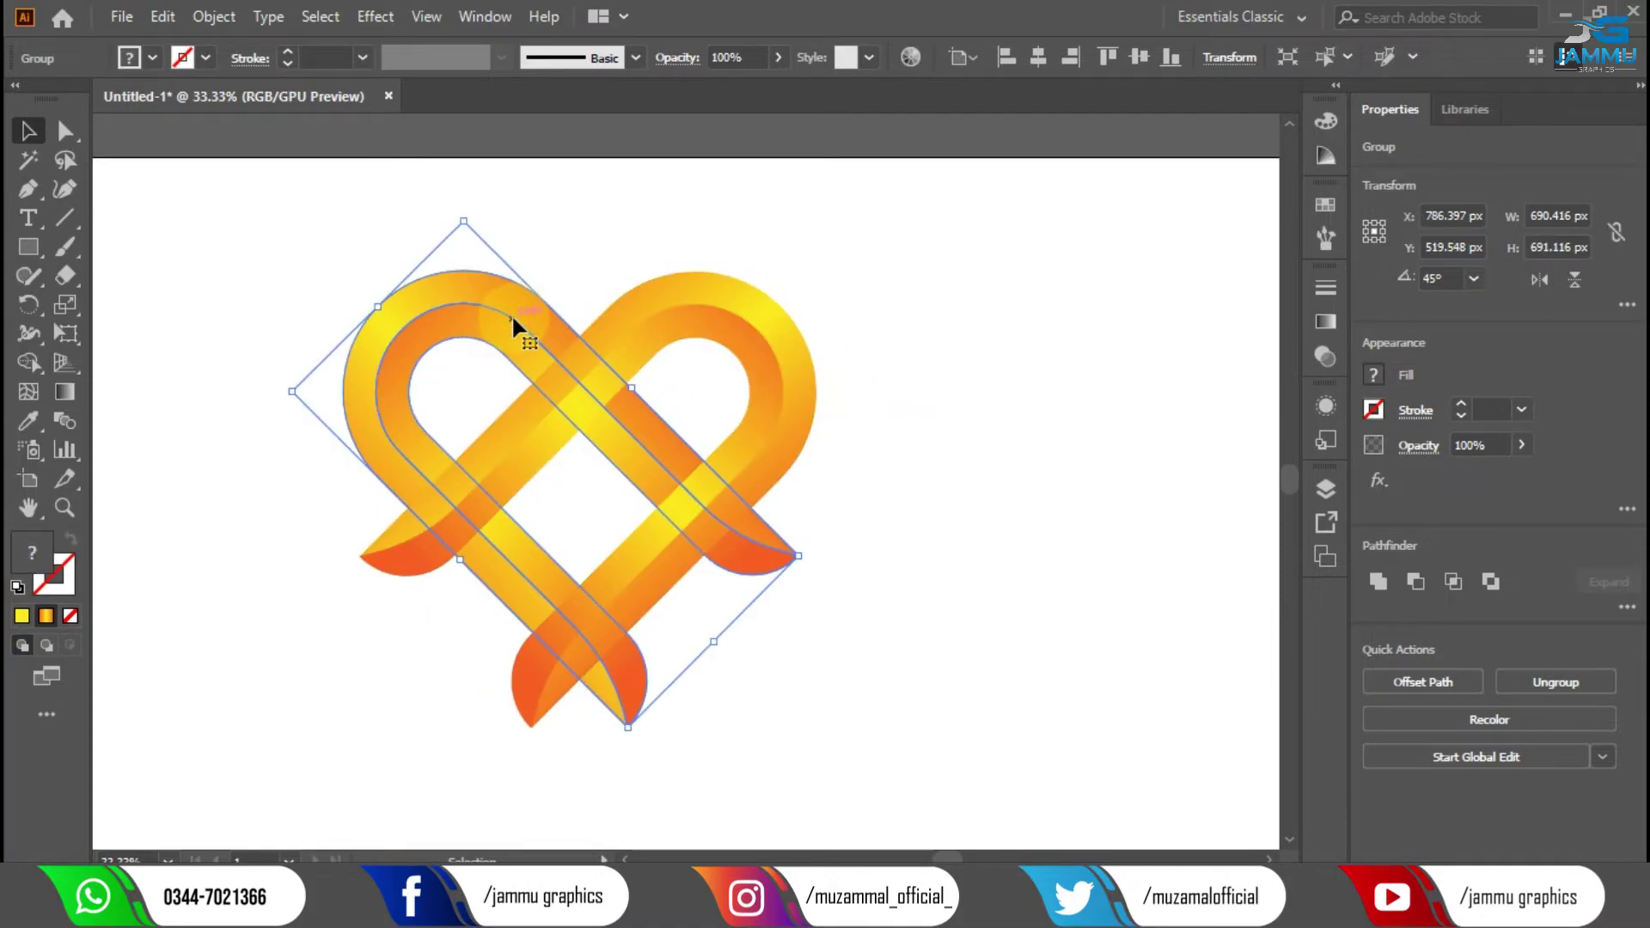
{"action": "key", "text": "Up"}
{"action": "key", "text": "Up"}
{"action": "key", "text": "Up"}
{"action": "key", "text": "Left"}
{"action": "left_click_drag", "start_coordinate": [297, 198], "coordinate": [961, 421]}
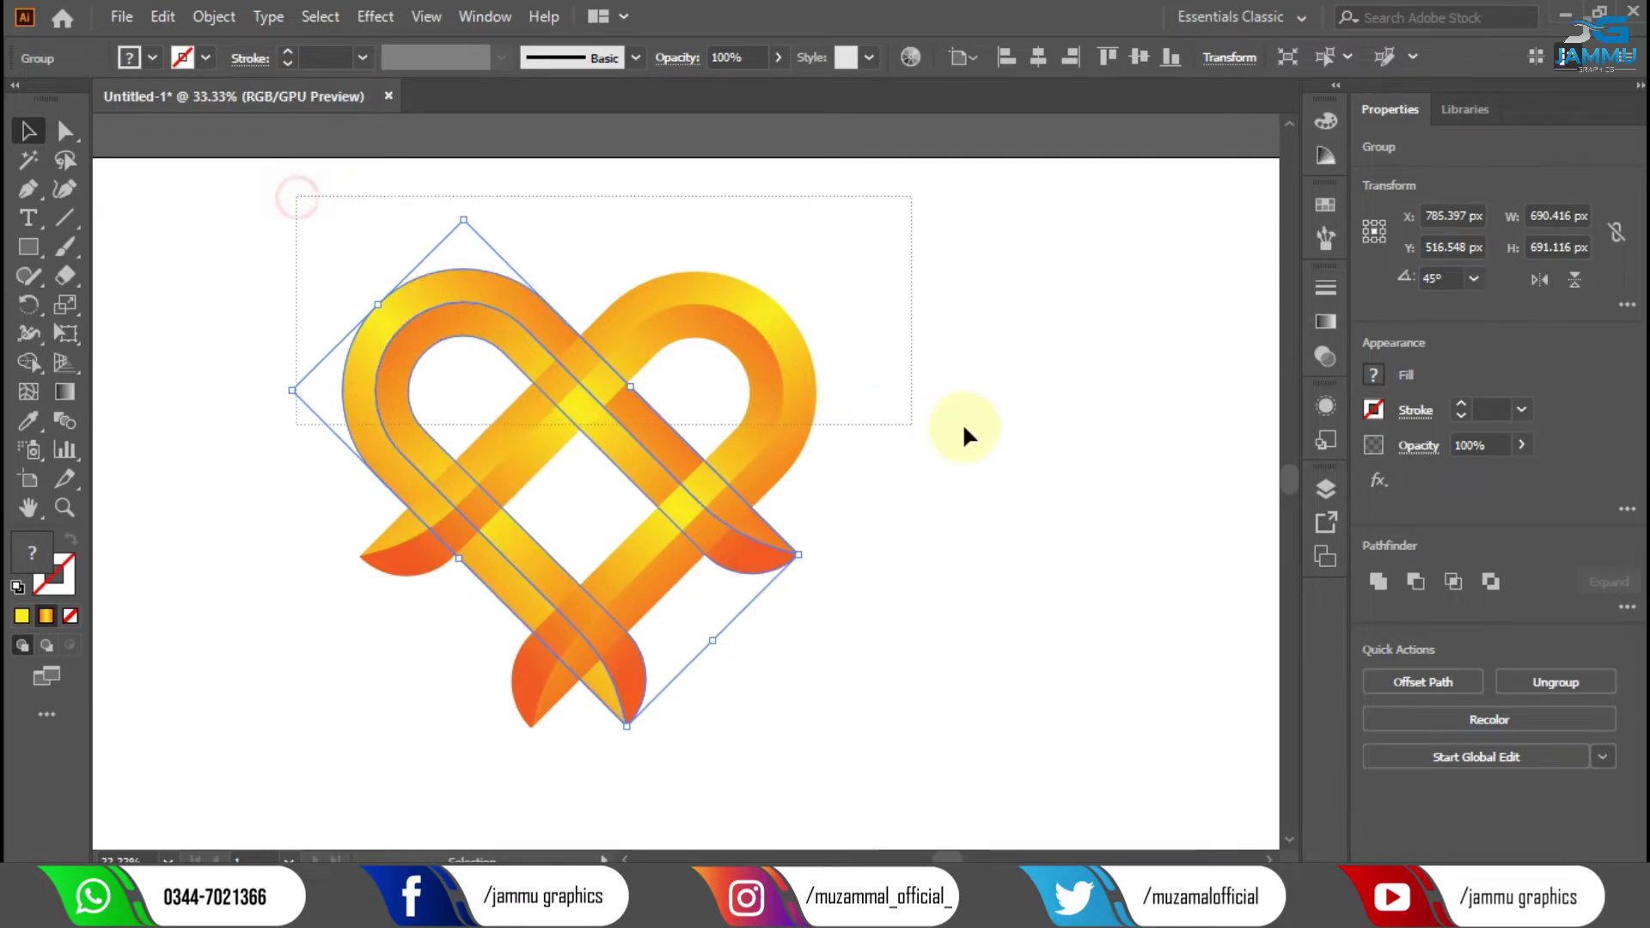
{"action": "left_click", "coordinate": [945, 352]}
{"action": "left_click", "coordinate": [778, 348]}
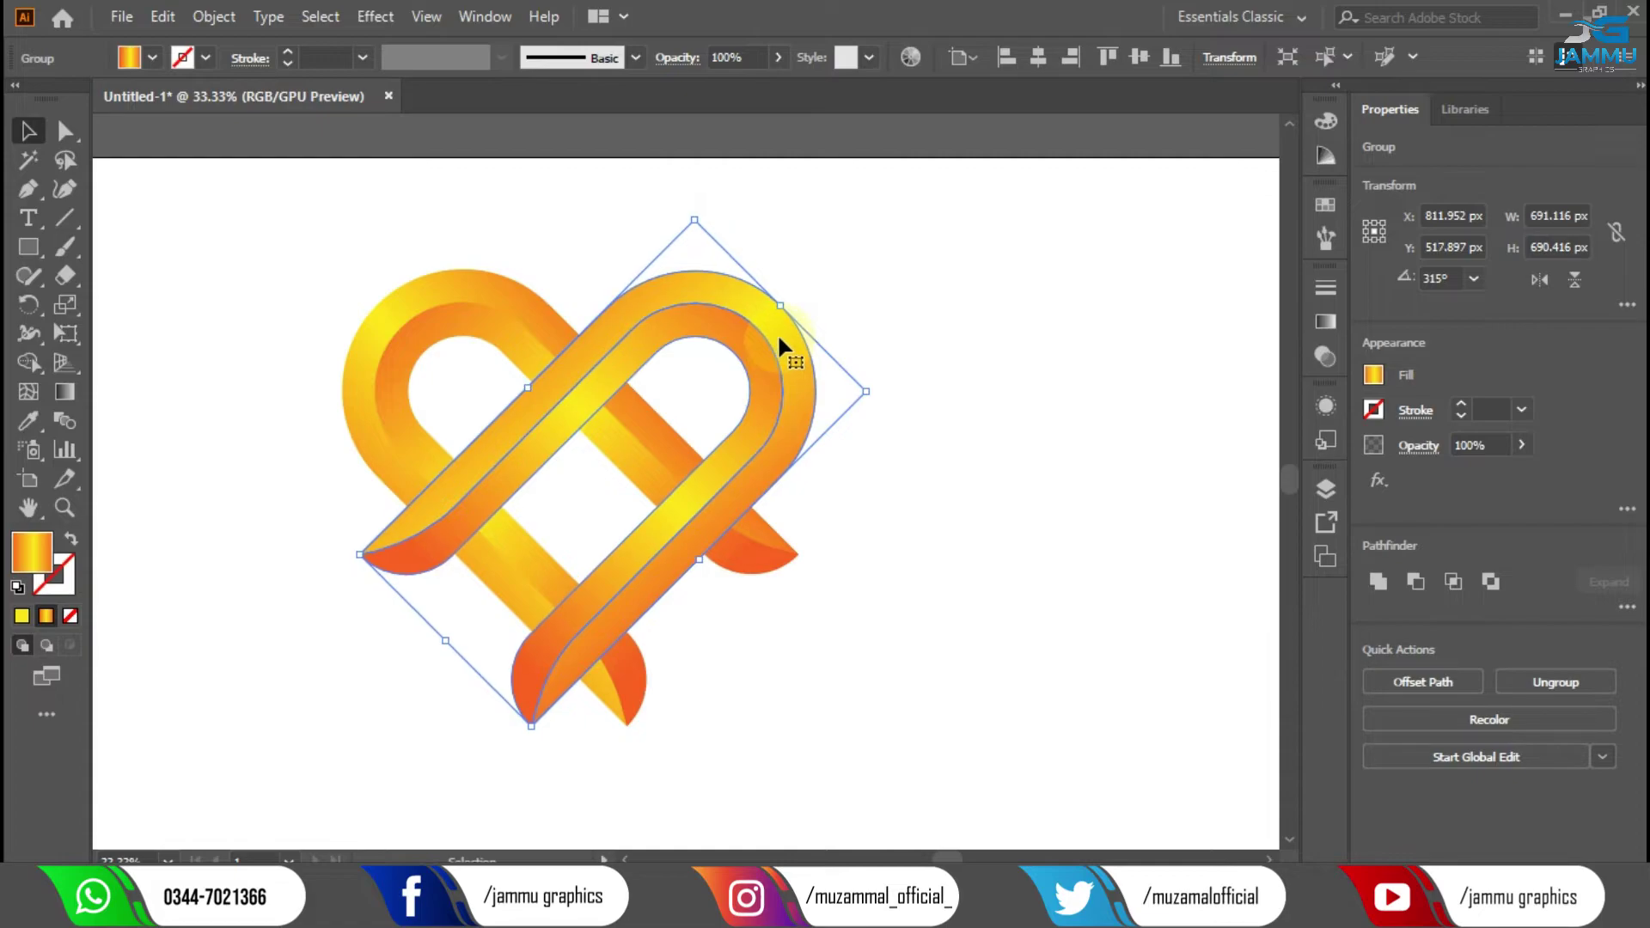
{"action": "left_click_drag", "start_coordinate": [850, 215], "coordinate": [294, 421]}
Select everything and apply Pathfinder Divide to split the heart at every crossing.
{"action": "left_click", "coordinate": [993, 172]}
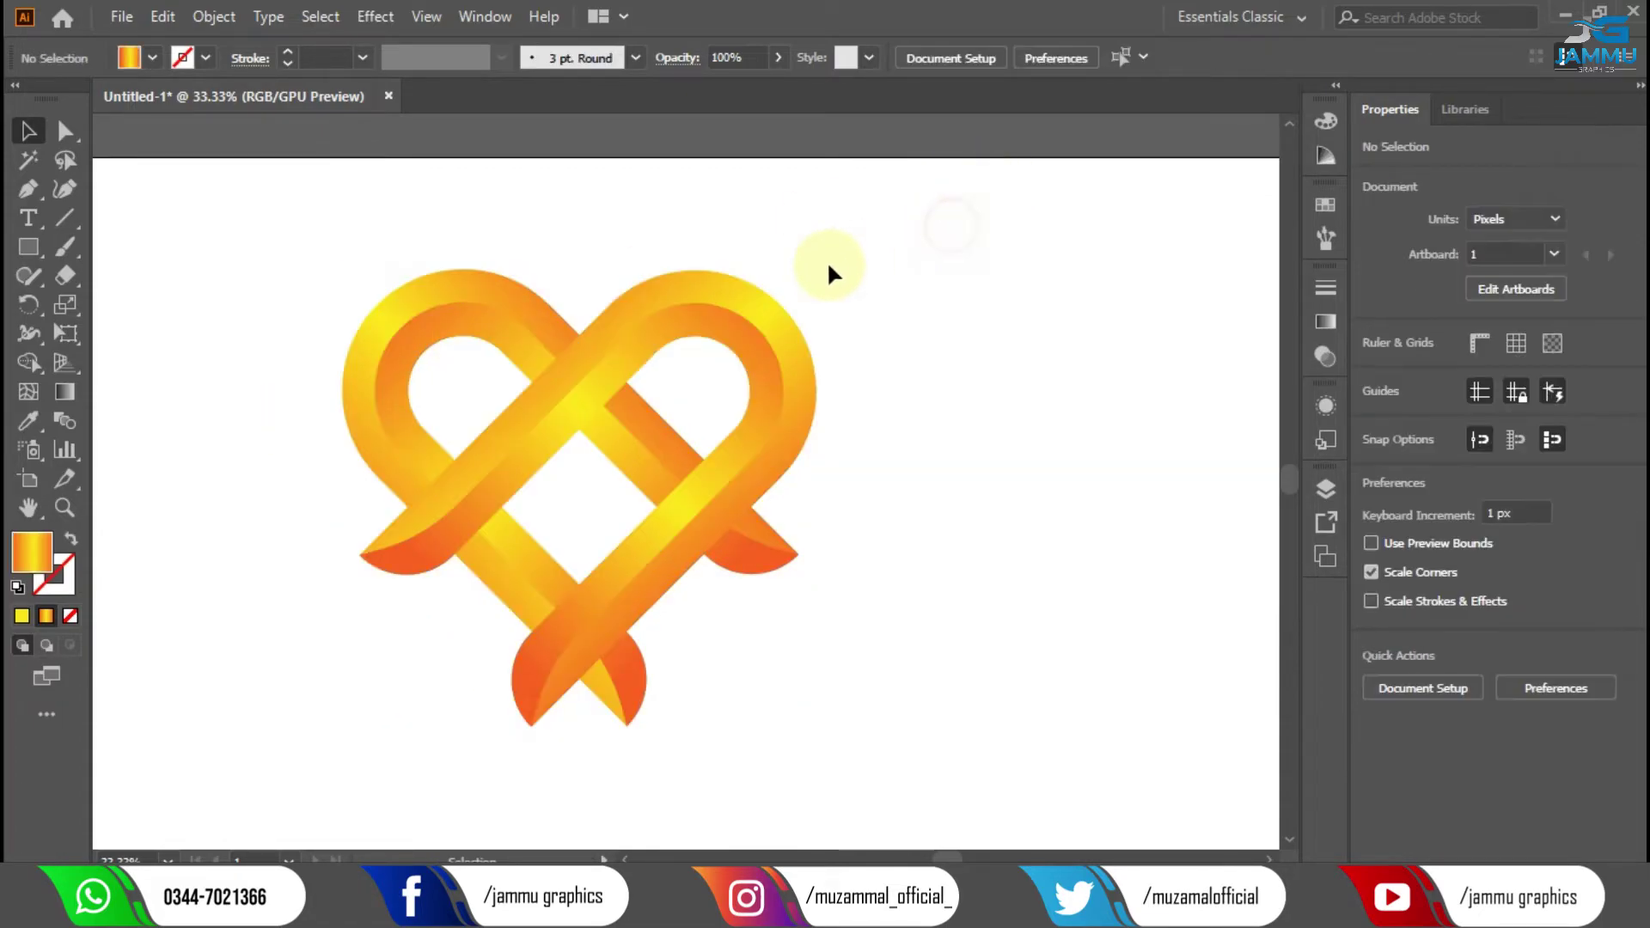
{"action": "left_click", "coordinate": [775, 311]}
{"action": "left_click", "coordinate": [853, 291]}
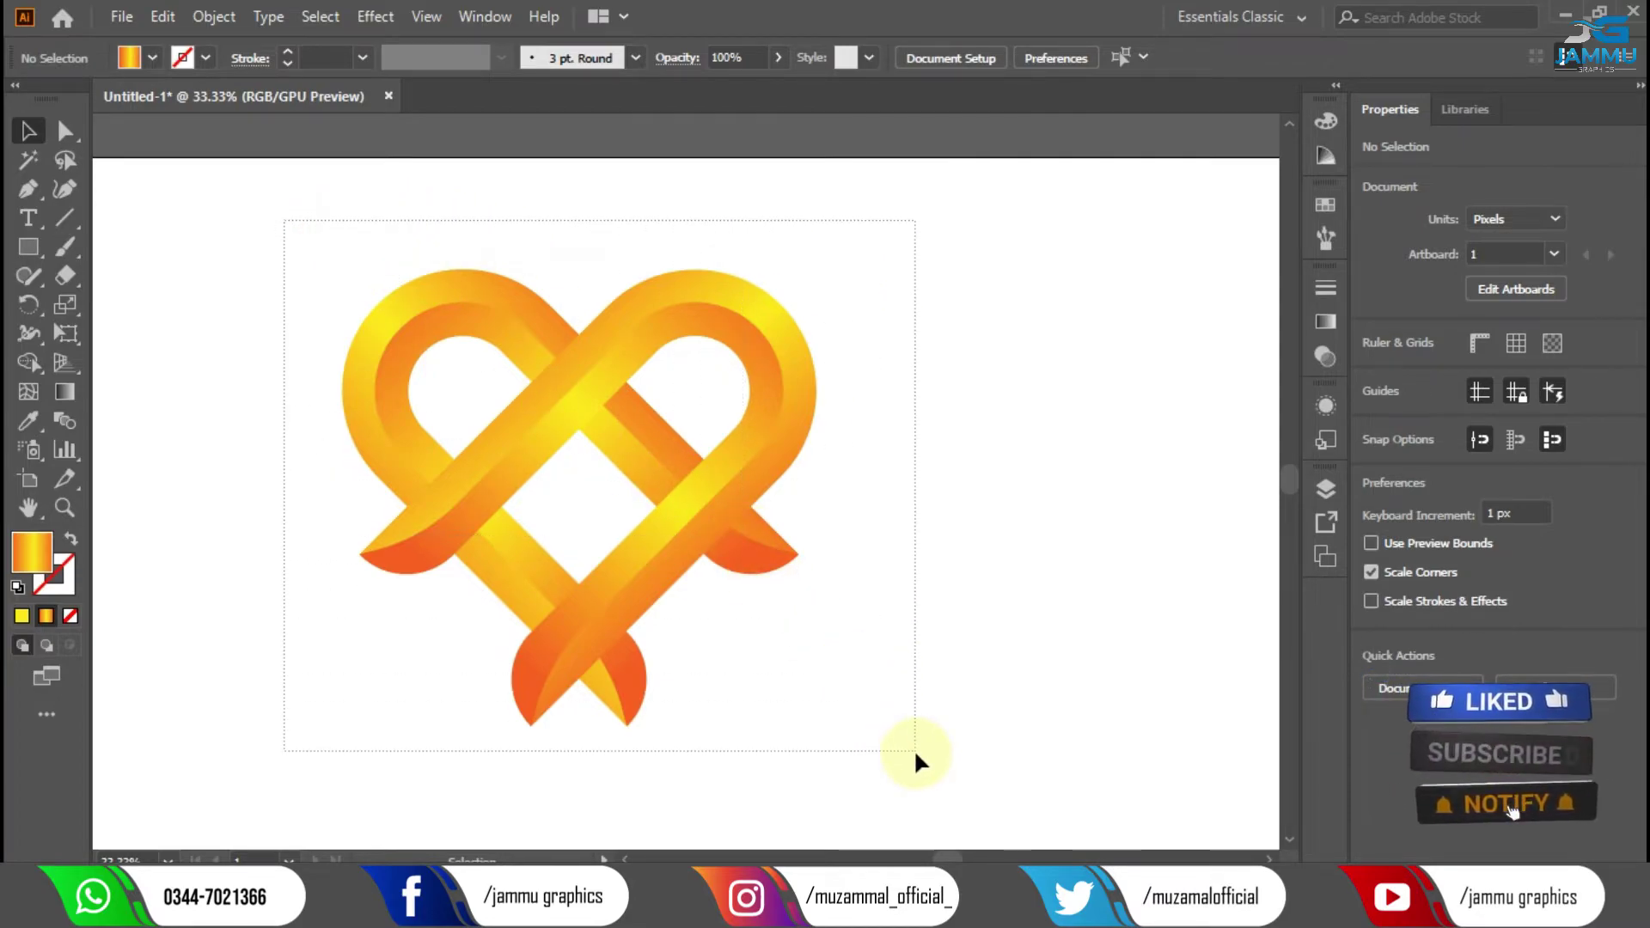
{"action": "key", "text": "ctrl+a"}
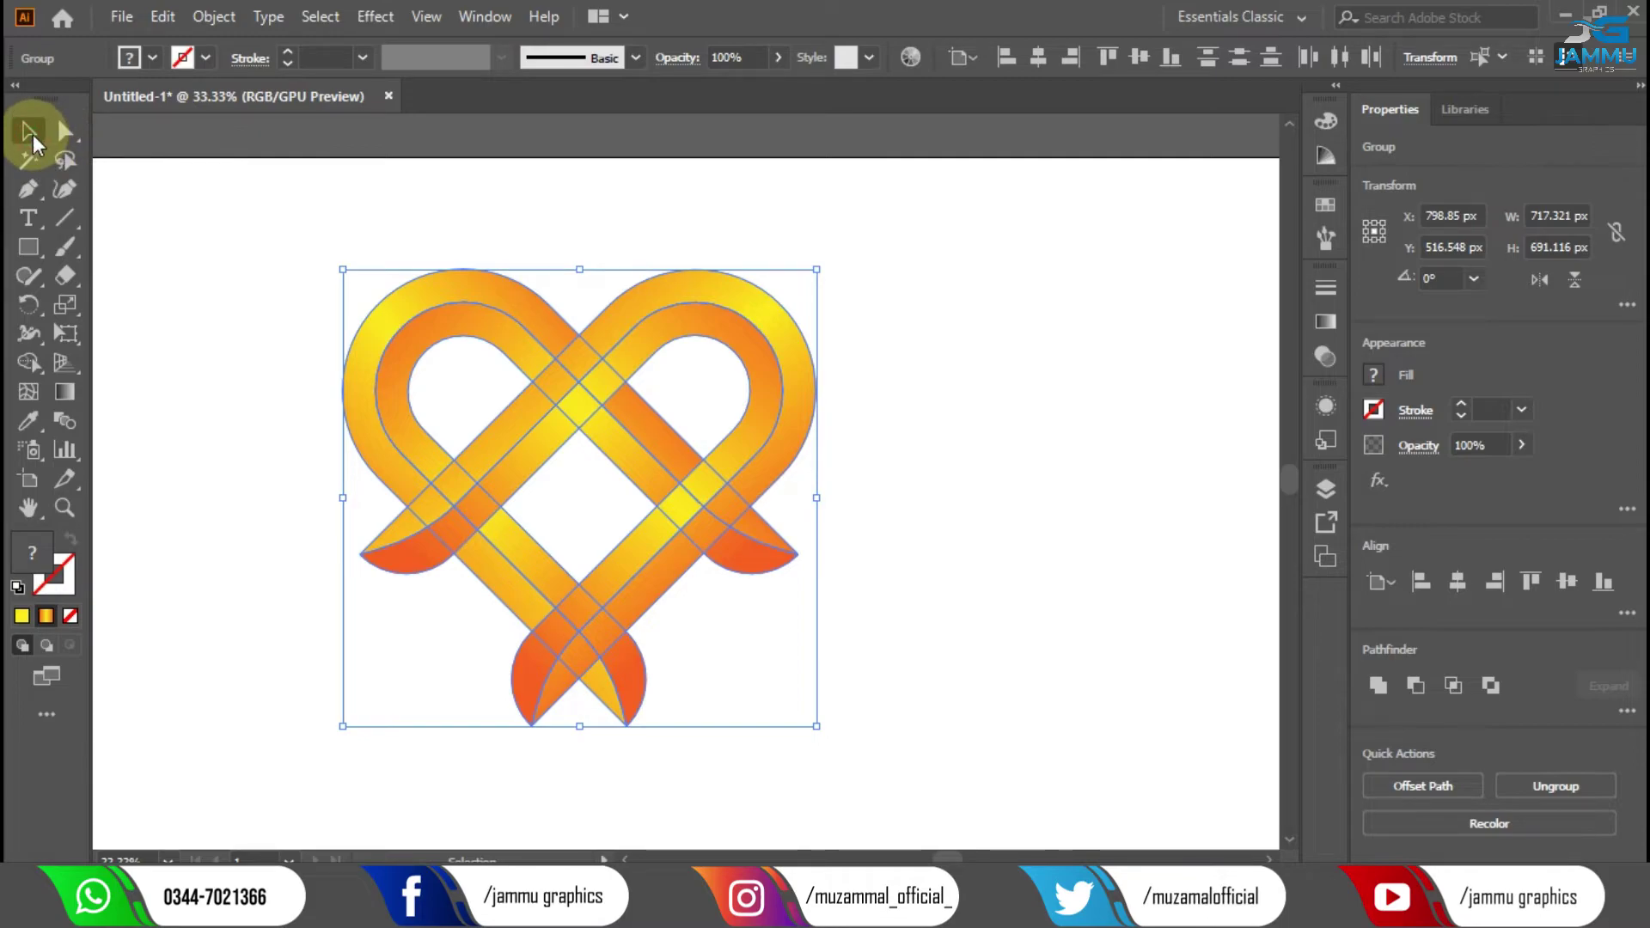
{"action": "left_click", "coordinate": [1627, 711]}
{"action": "left_click", "coordinate": [1386, 842]}
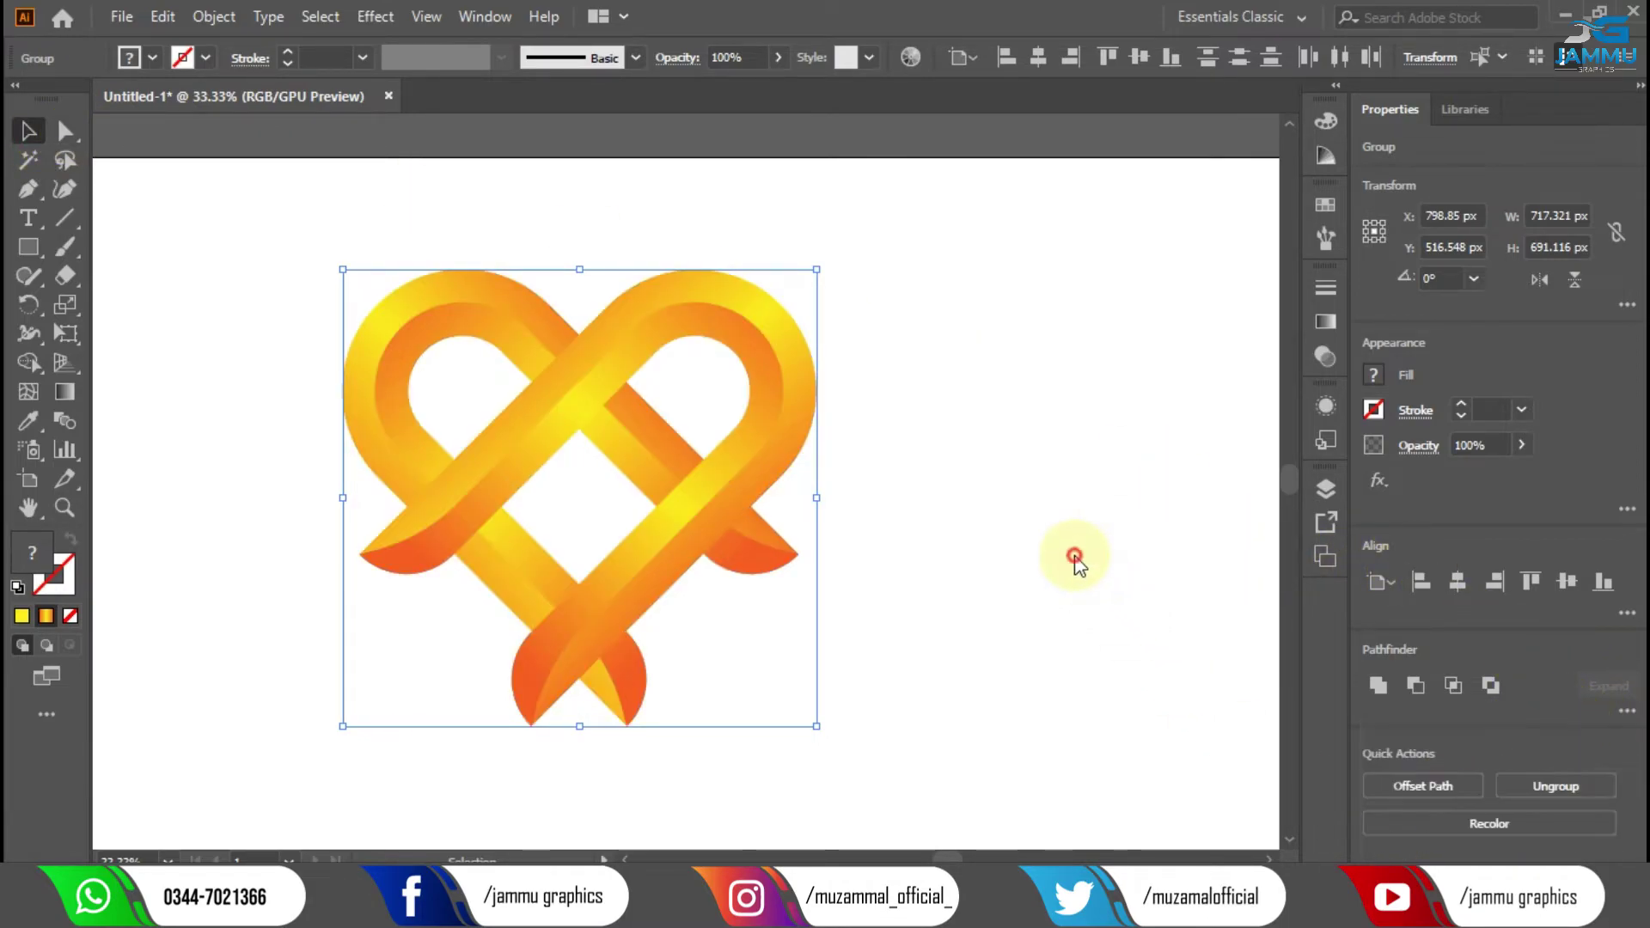
Ungroup the divided heart pieces with Object > Ungroup, then deselect.
{"action": "left_click", "coordinate": [1075, 556]}
{"action": "left_click", "coordinate": [719, 555]}
{"action": "left_click", "coordinate": [992, 487]}
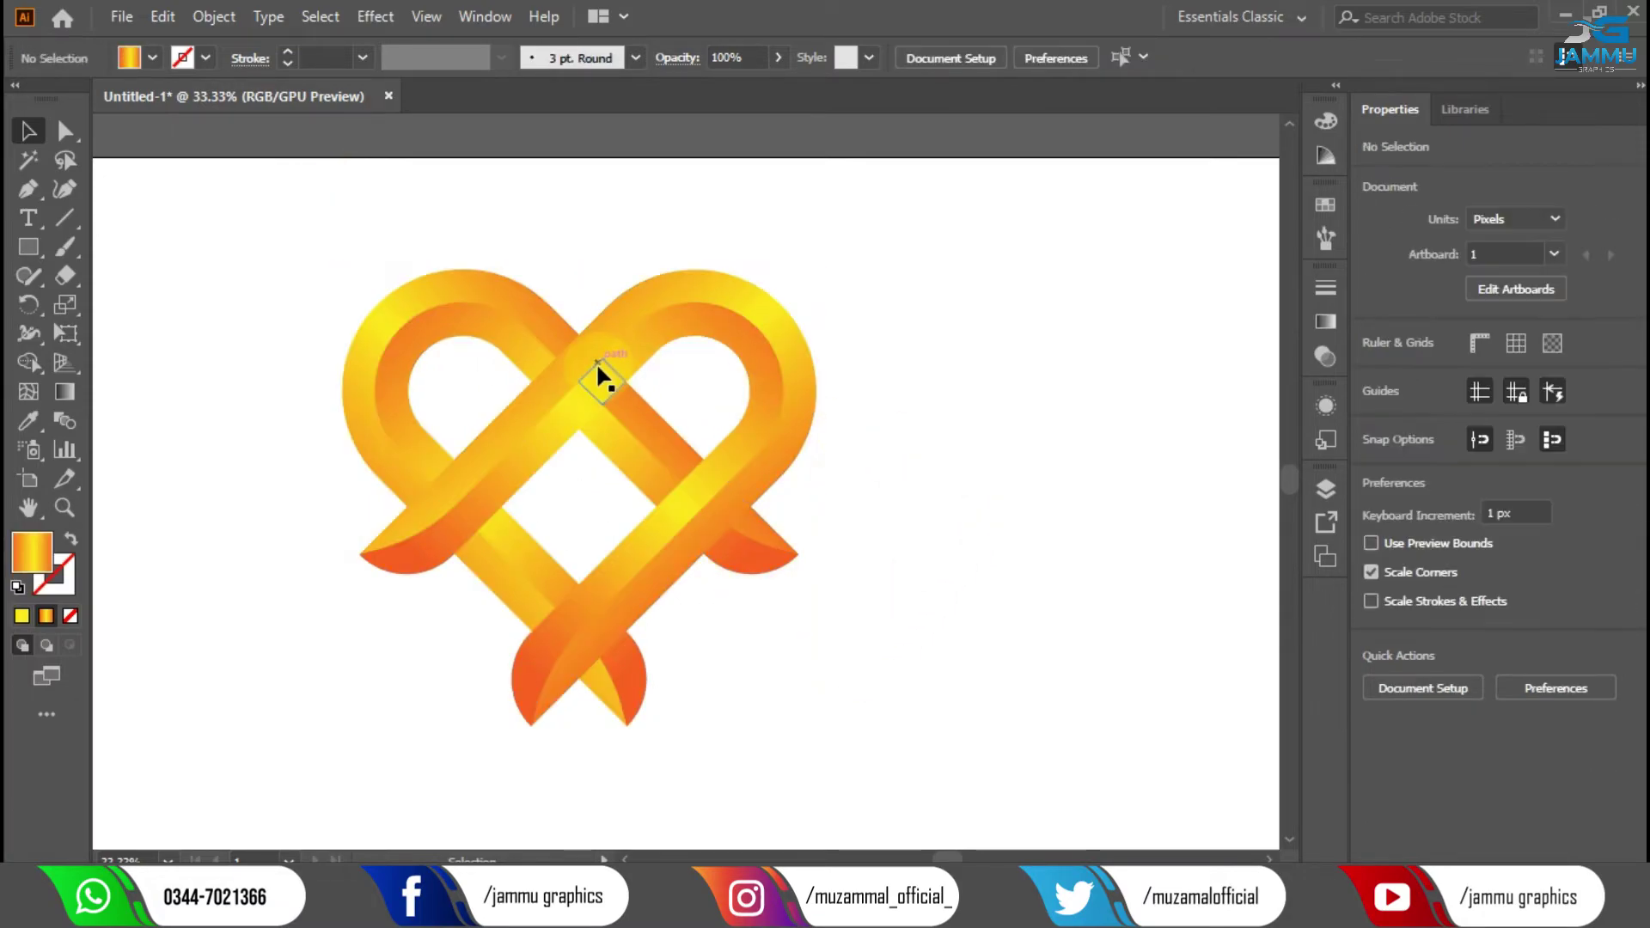
{"action": "left_click", "coordinate": [581, 364]}
{"action": "left_click", "coordinate": [213, 16]}
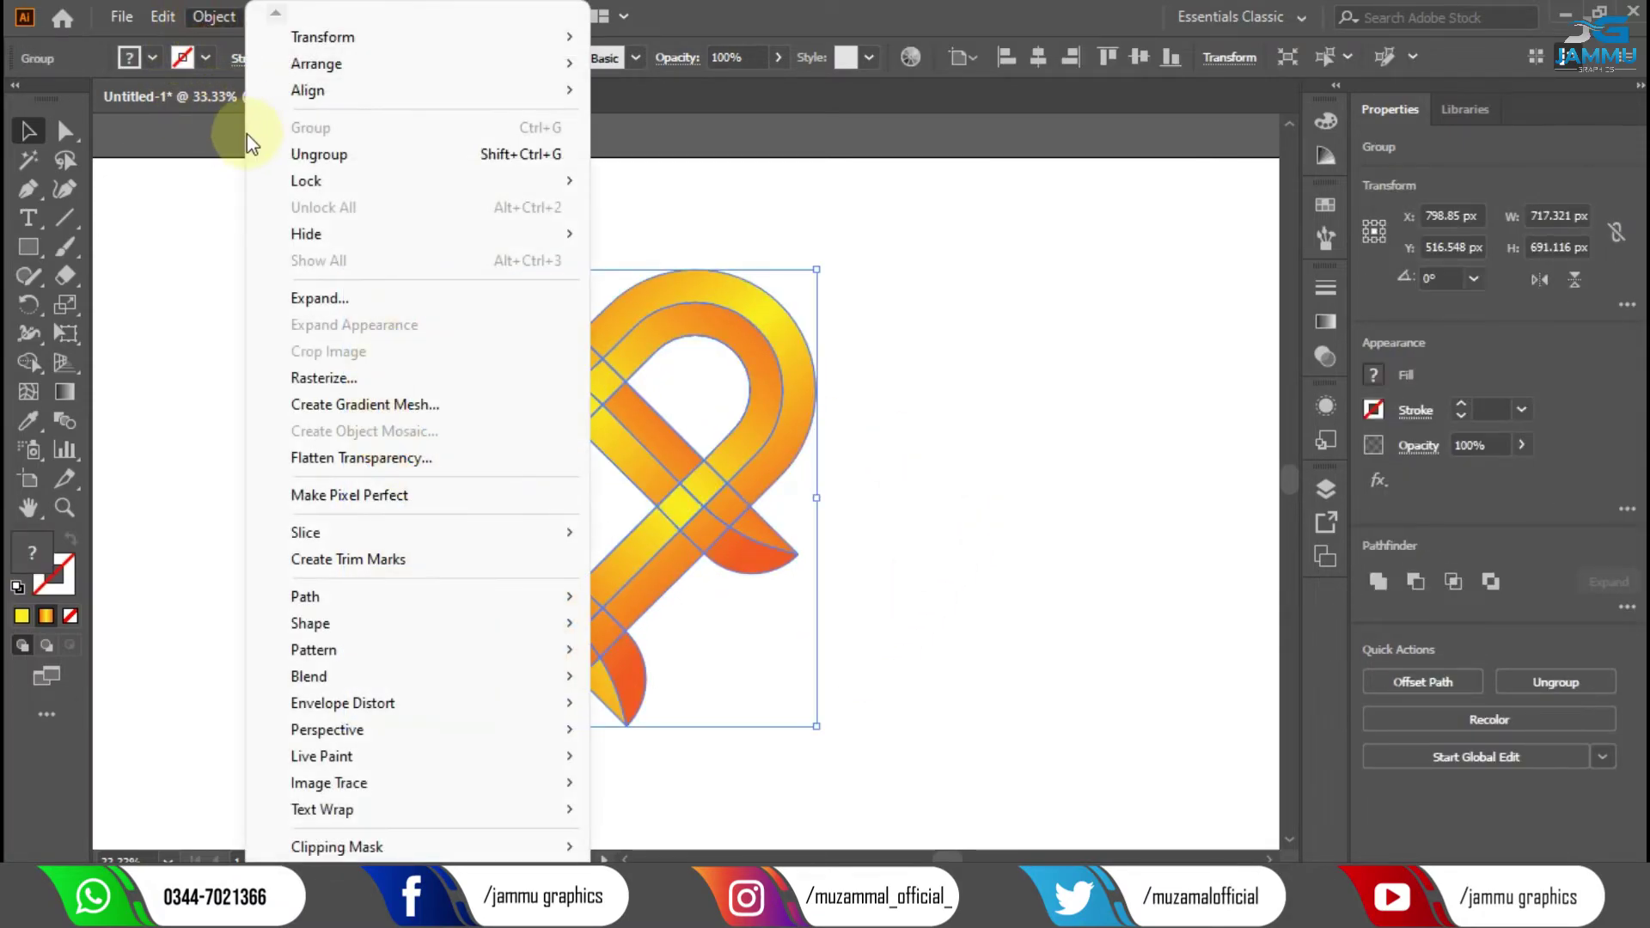
{"action": "left_click", "coordinate": [257, 148]}
{"action": "left_click", "coordinate": [275, 176]}
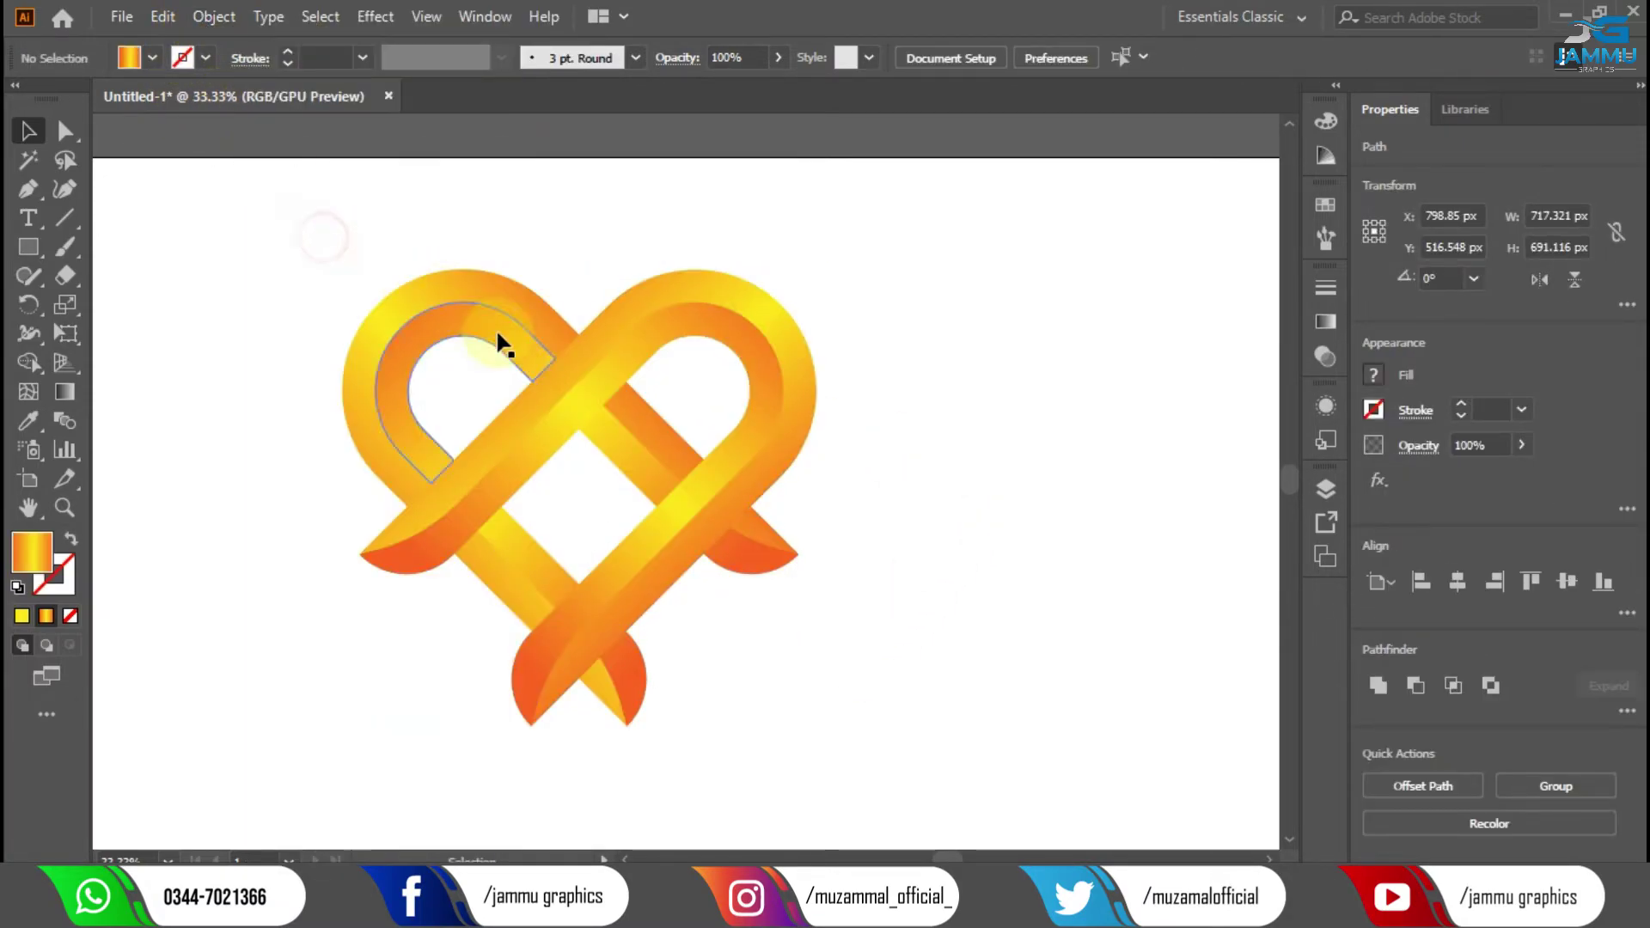
Enlarge the top crossing diamond to cover the overlap and send it backward.
{"action": "left_click", "coordinate": [582, 356]}
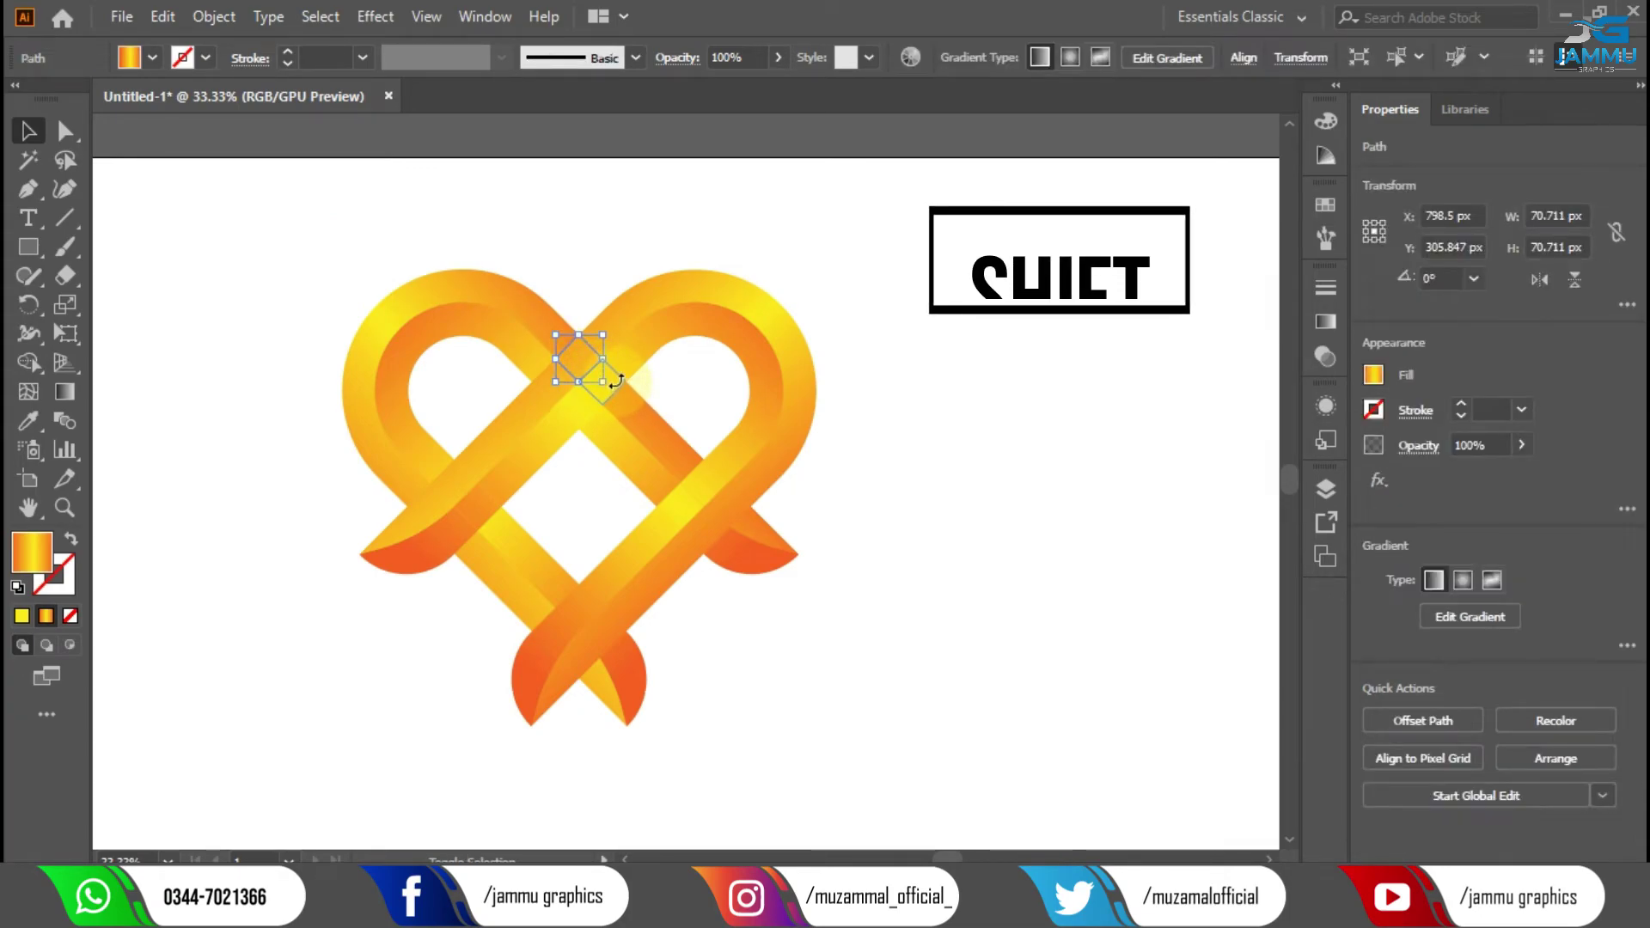
{"action": "mouse_move", "coordinate": [604, 382]}
{"action": "left_mouse_down"}
{"action": "mouse_move", "coordinate": [558, 398]}
{"action": "mouse_move", "coordinate": [576, 419]}
{"action": "left_mouse_up"}
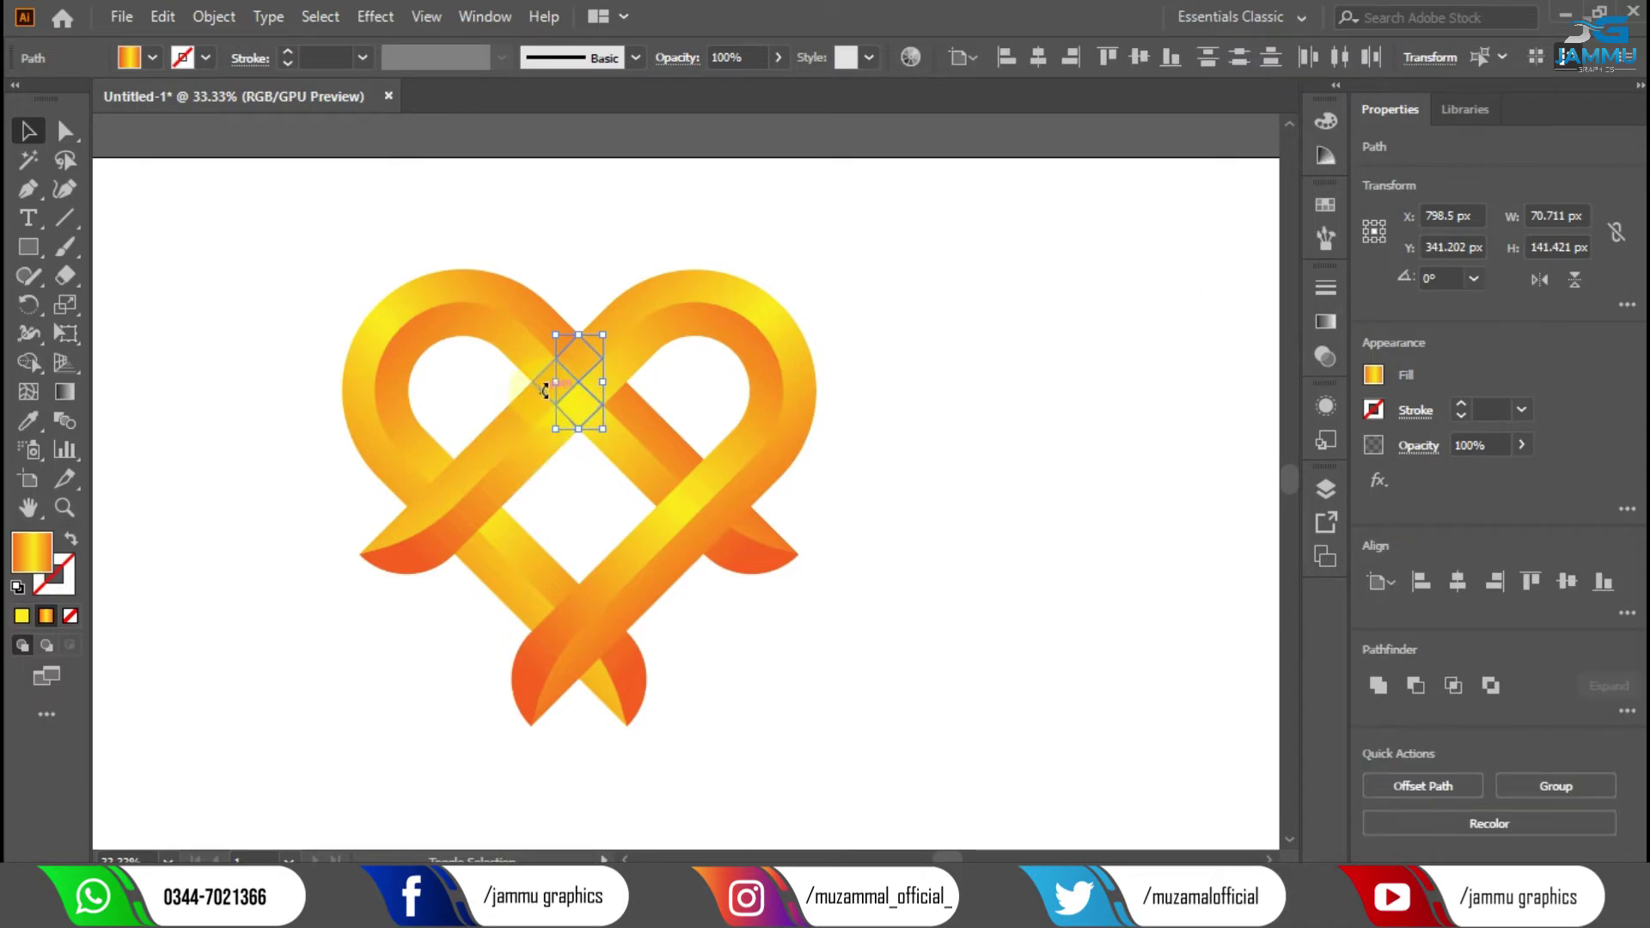
{"action": "left_click", "coordinate": [64, 507]}
{"action": "left_click", "coordinate": [603, 372]}
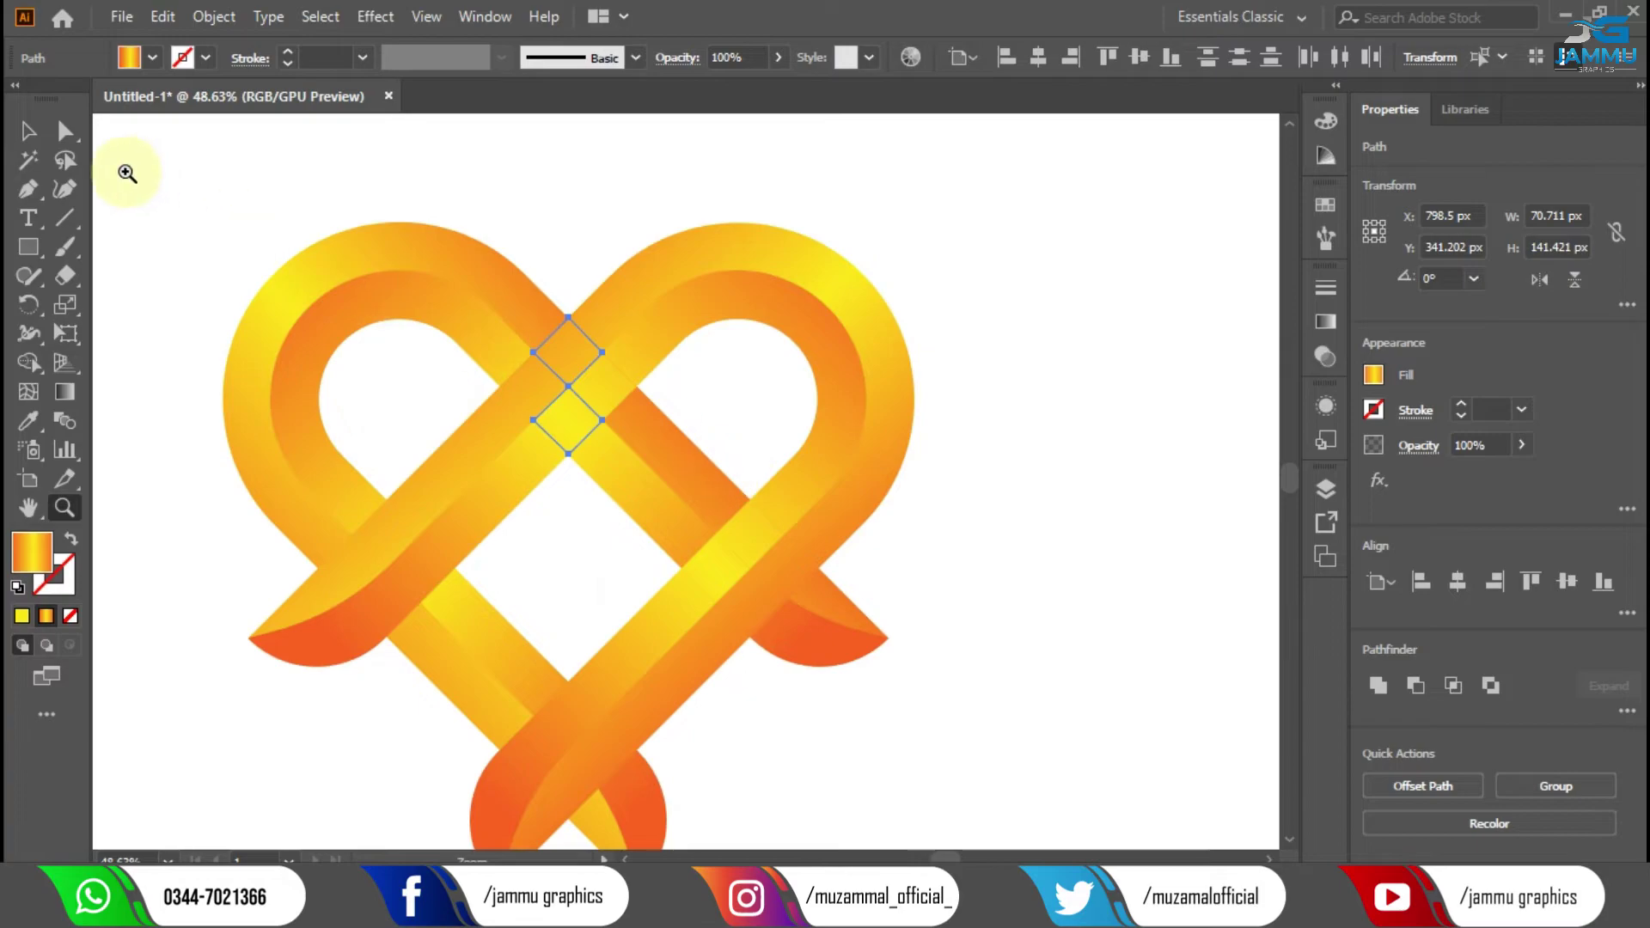
{"action": "left_click", "coordinate": [28, 131]}
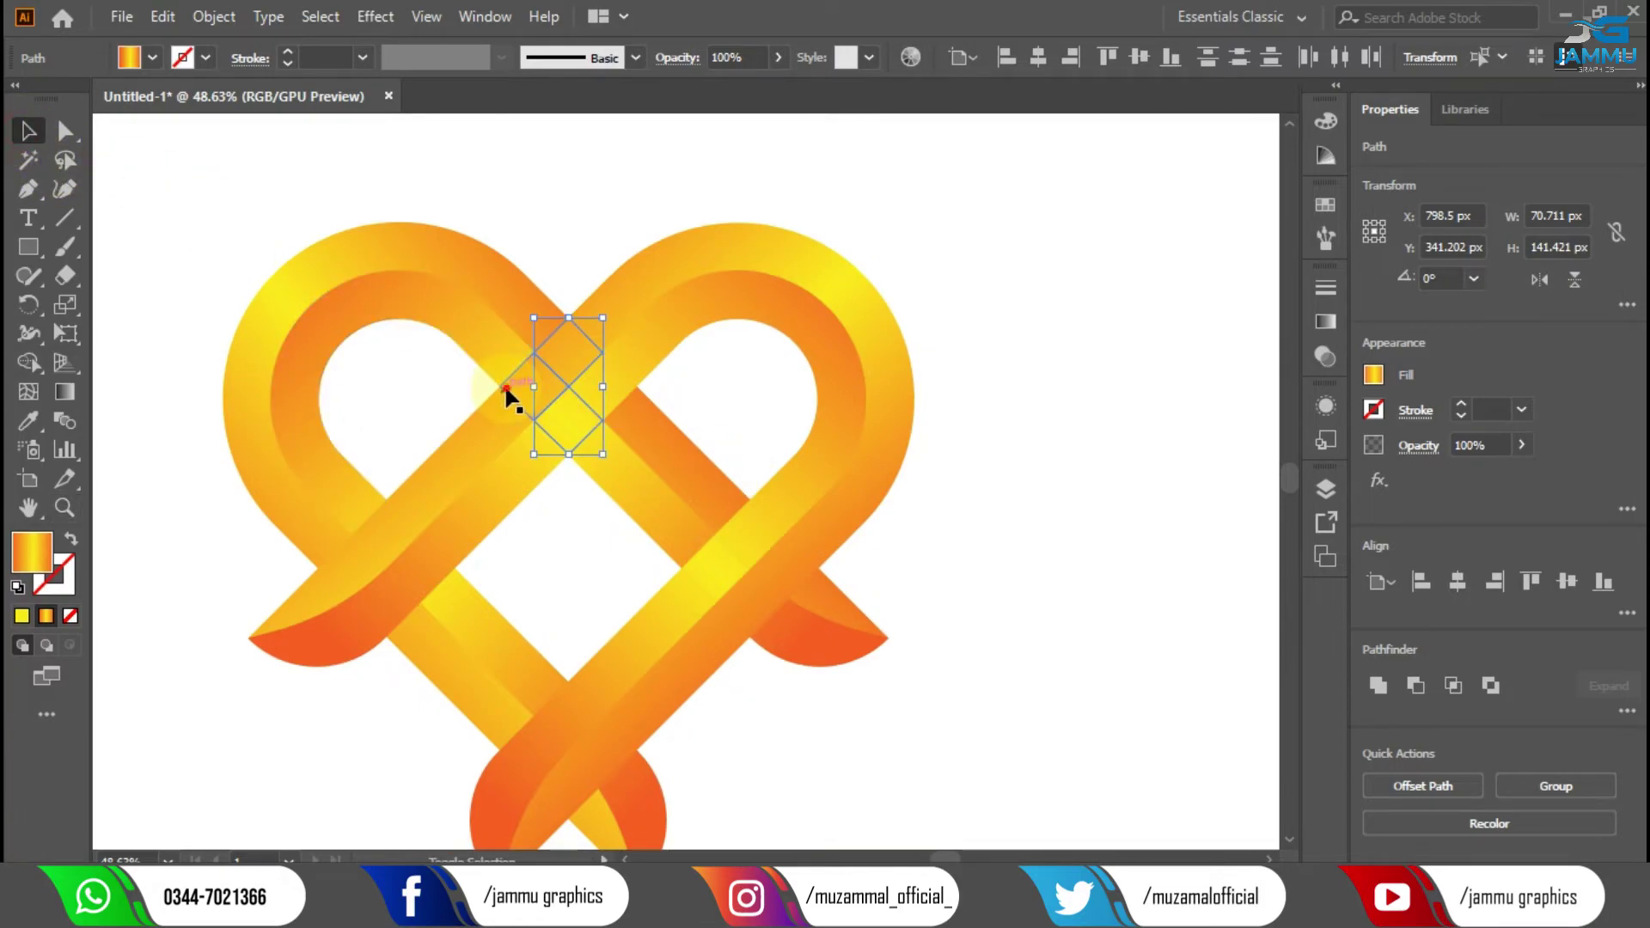
{"action": "left_click_drag", "start_coordinate": [507, 392], "coordinate": [565, 397]}
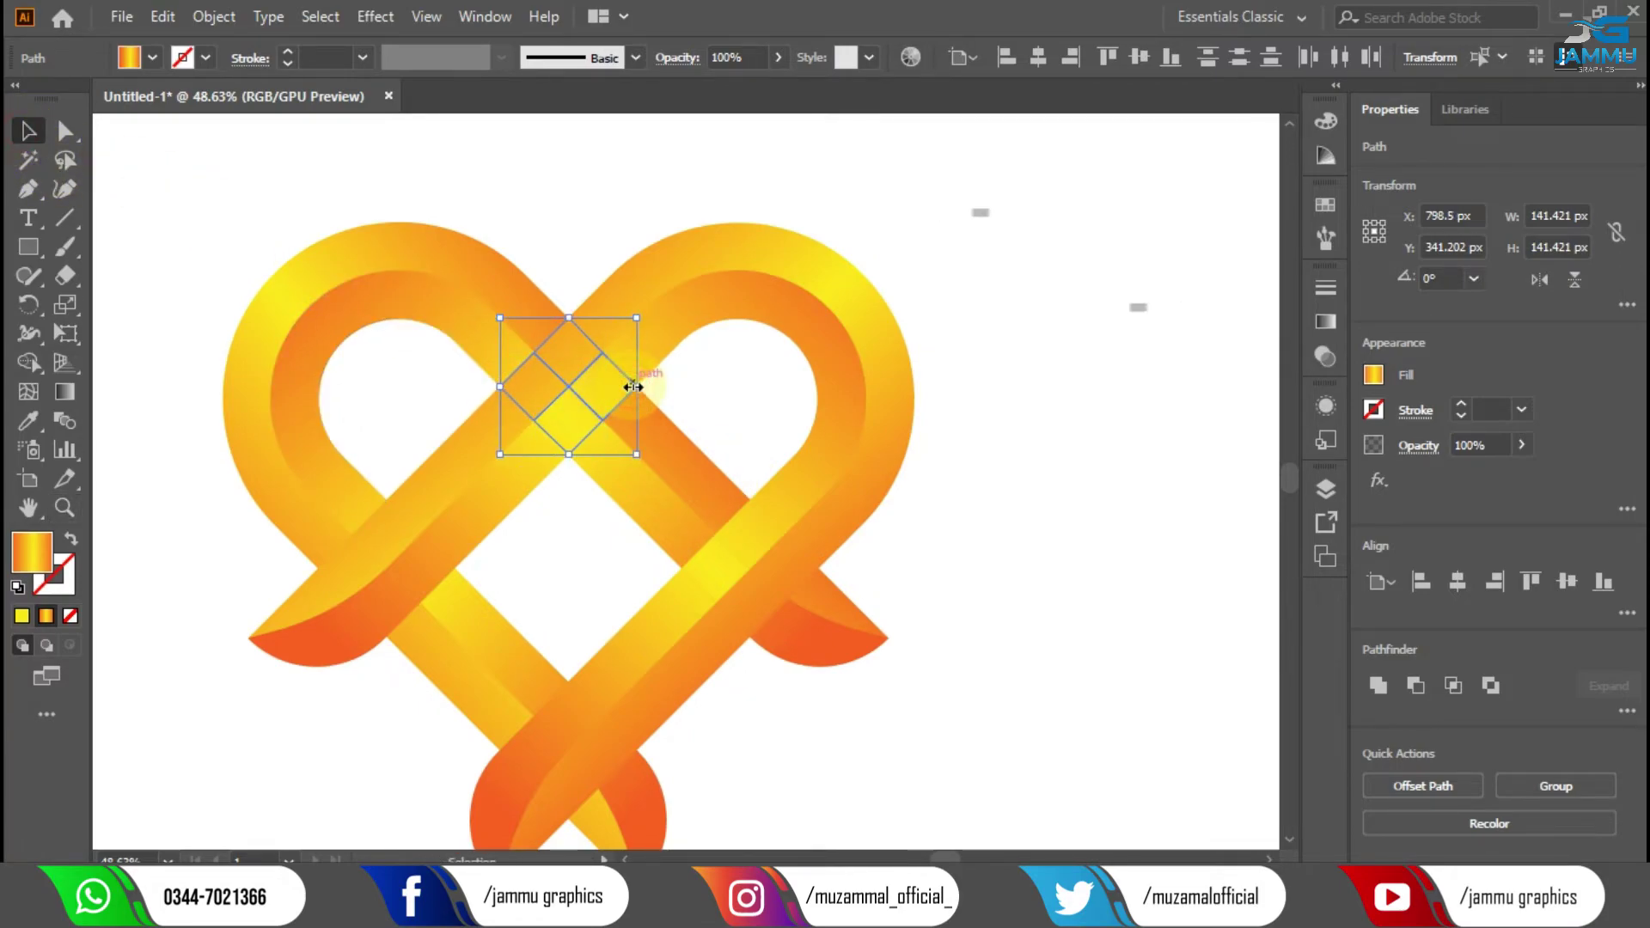
{"action": "key", "text": "ctrl+bracketleft"}
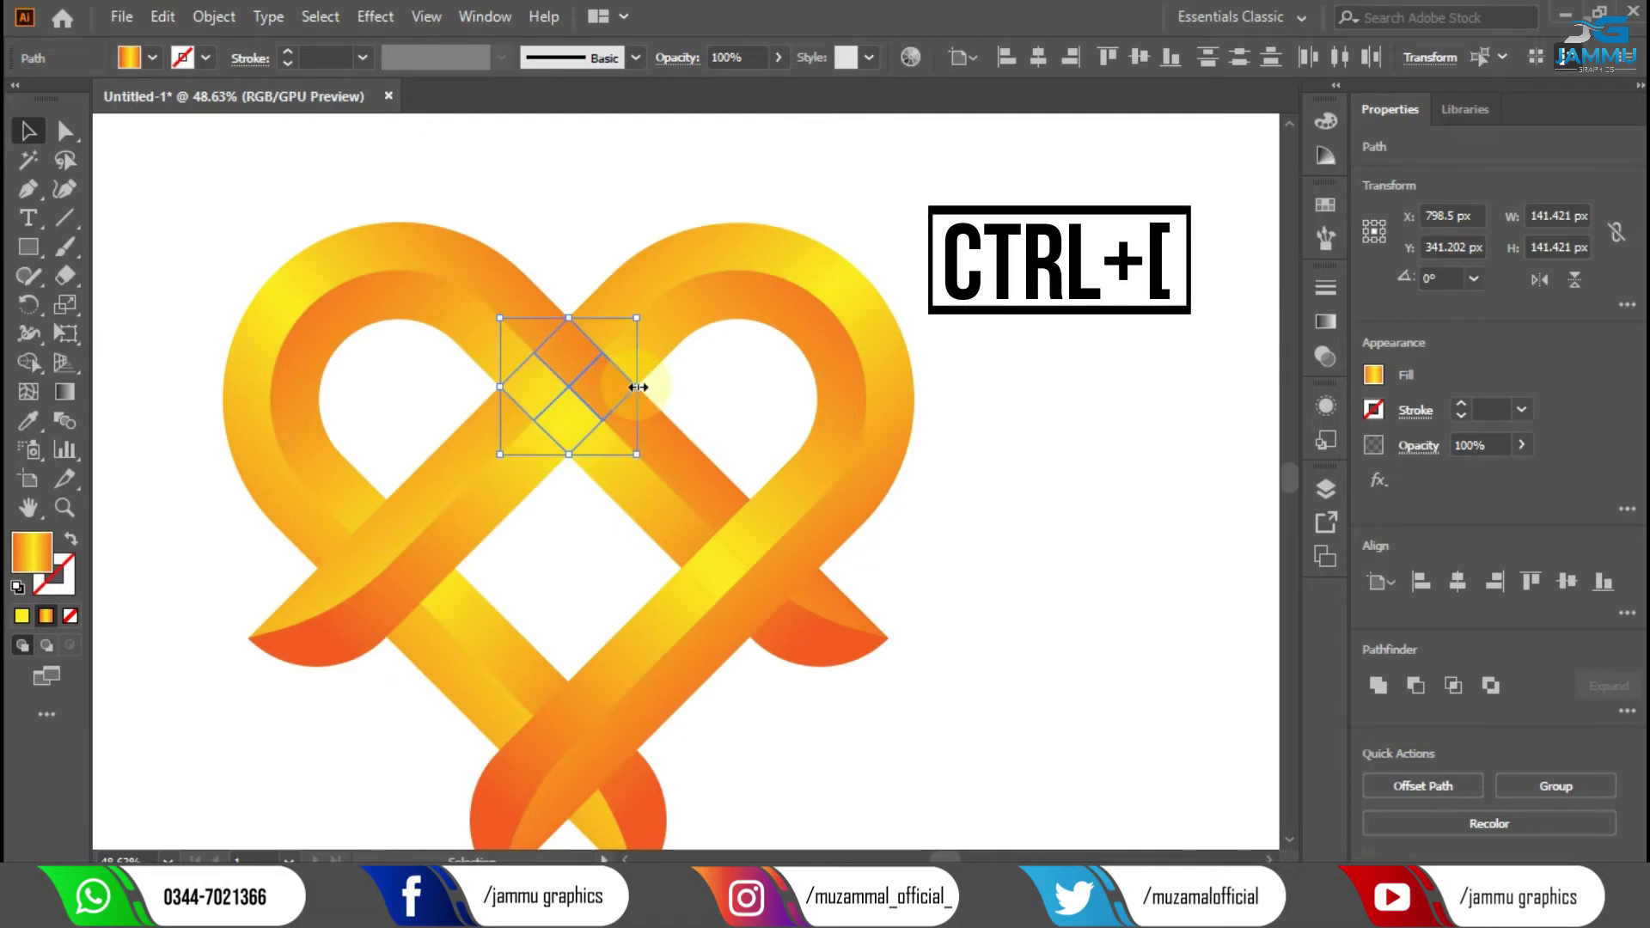
{"action": "left_click", "coordinate": [988, 429]}
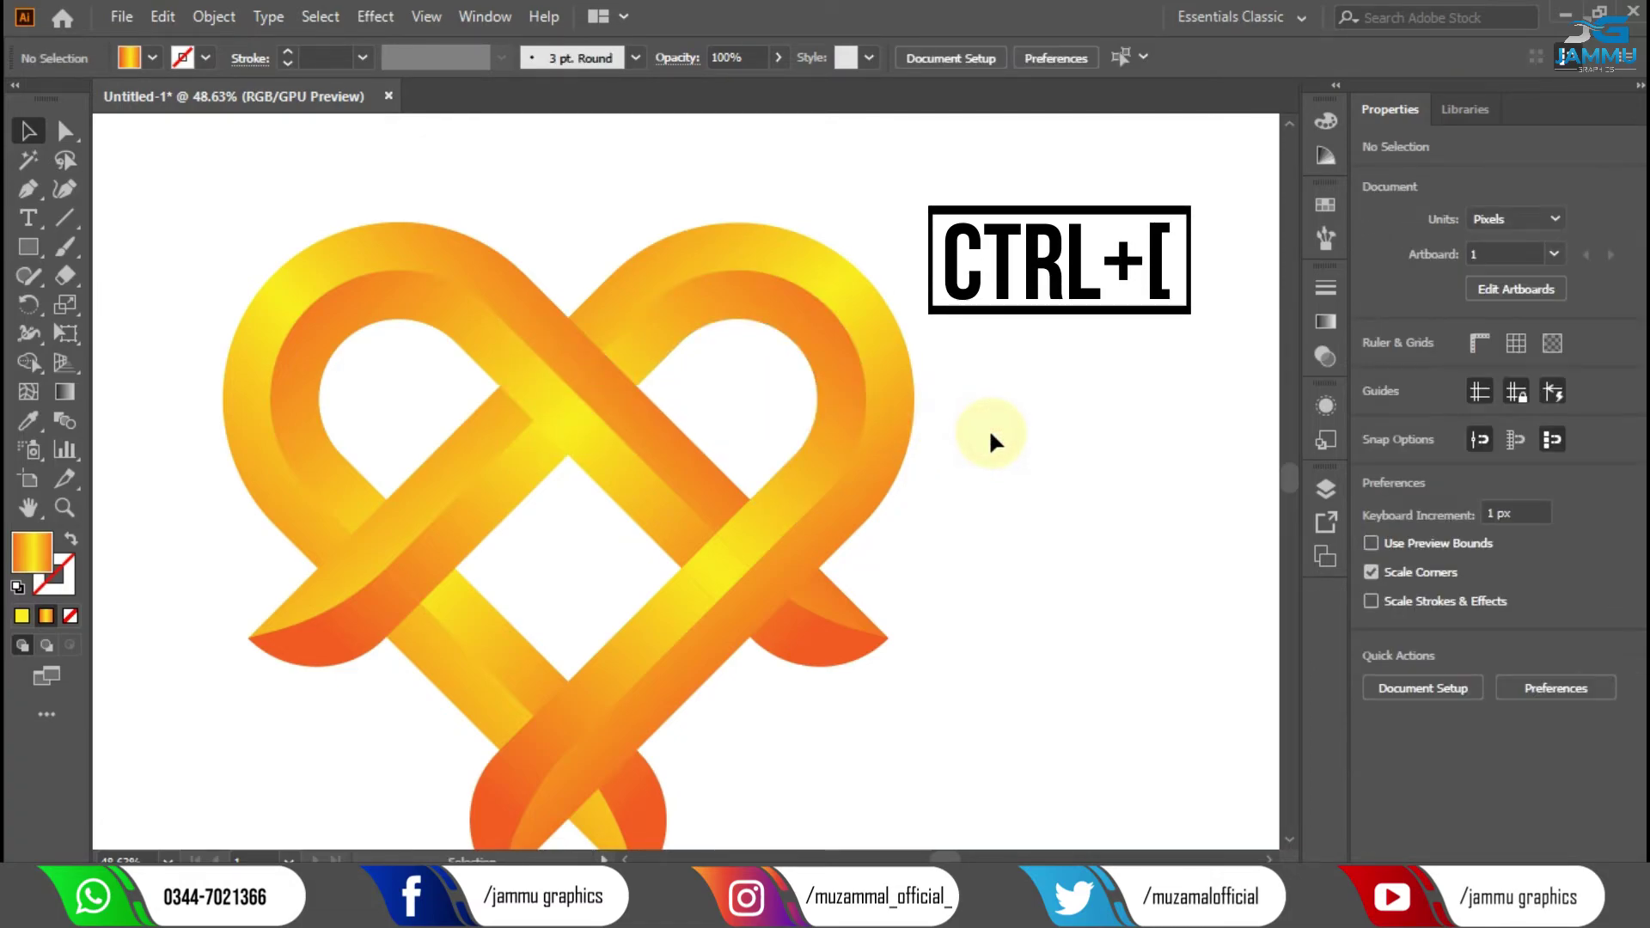
Select the bottom crossing diamond with Direct Selection and send it backward.
{"action": "left_click", "coordinate": [576, 728]}
{"action": "left_click", "coordinate": [621, 756], "text": "shift"}
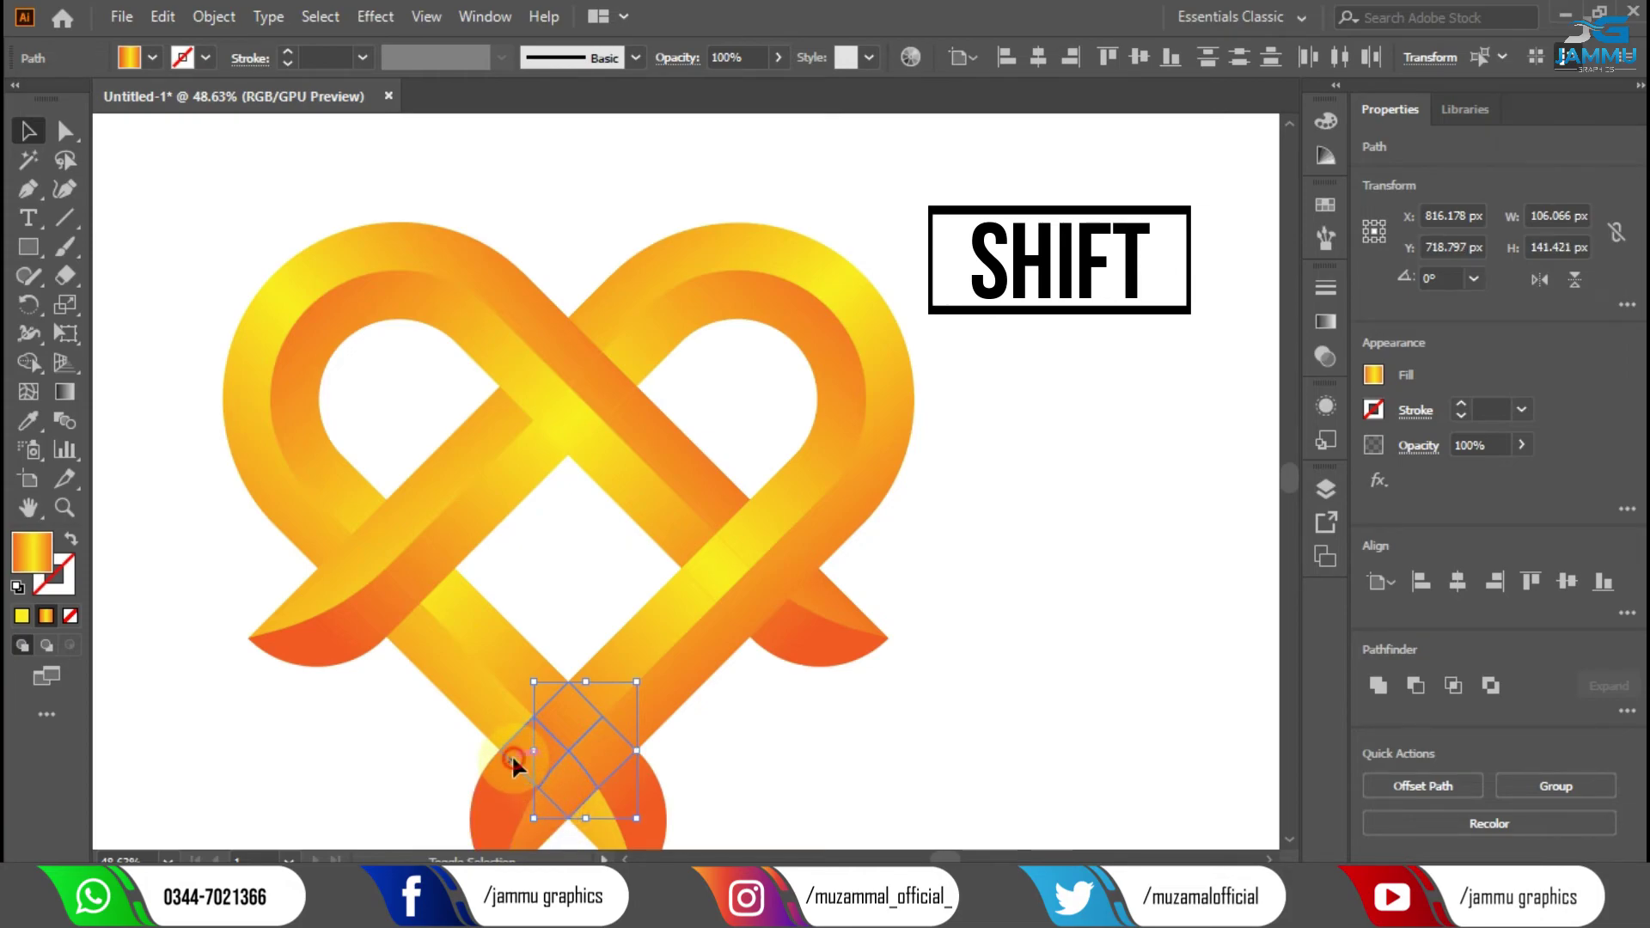
{"action": "key", "text": "a"}
{"action": "left_click", "coordinate": [591, 782]}
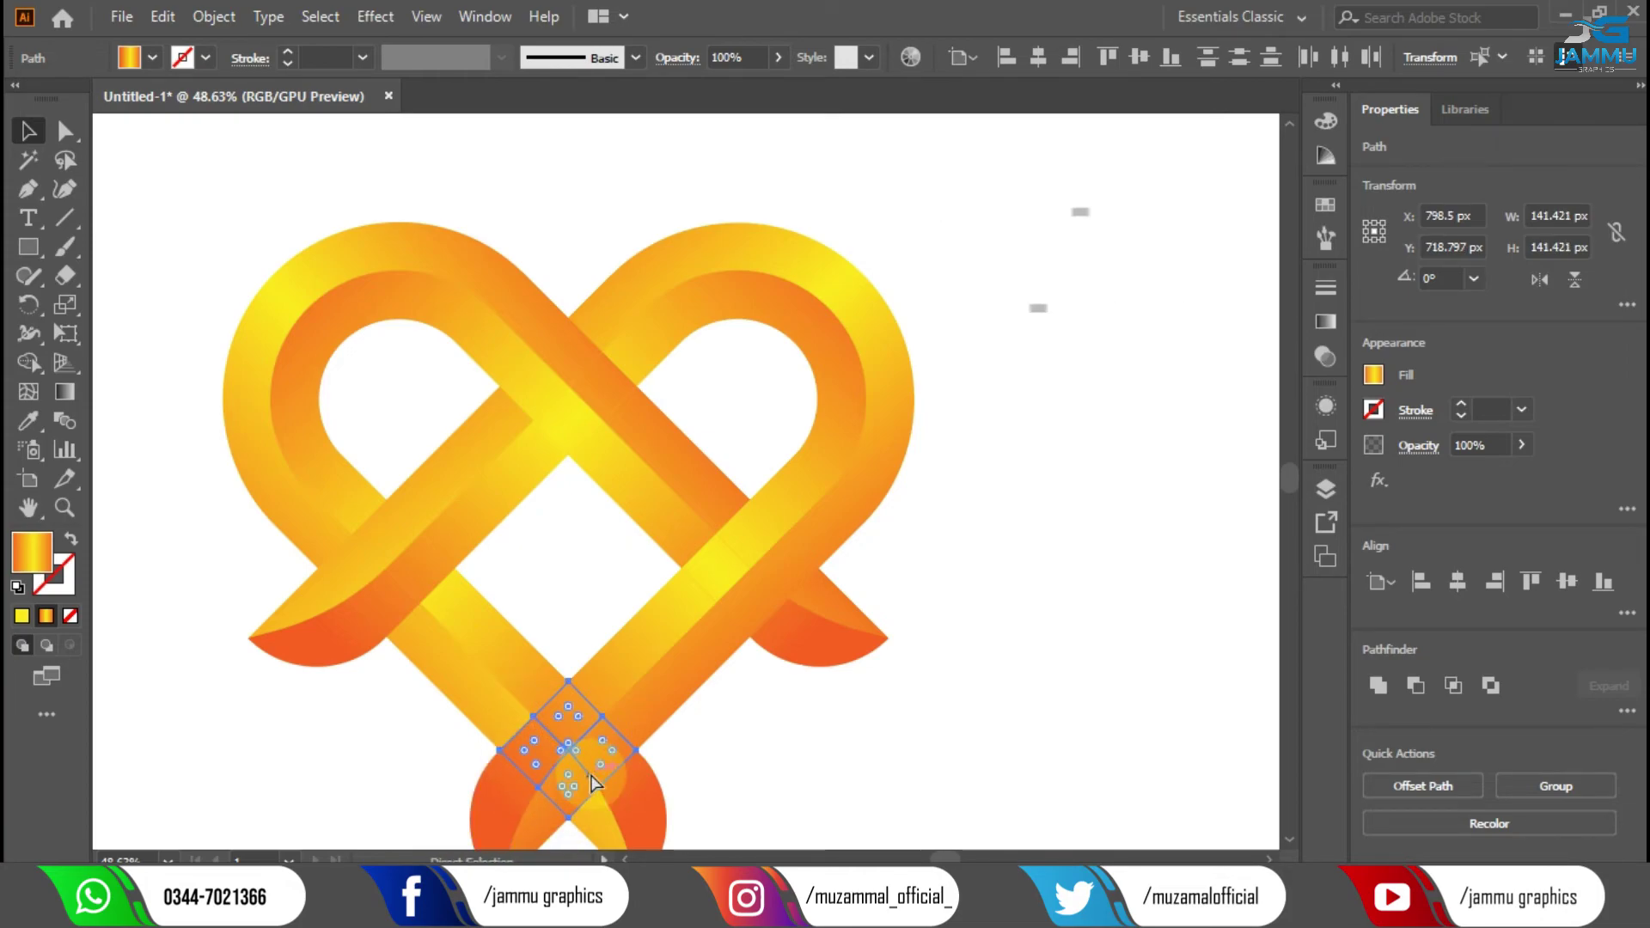
{"action": "key", "text": "ctrl+minus"}
{"action": "key", "text": "ctrl+bracketleft"}
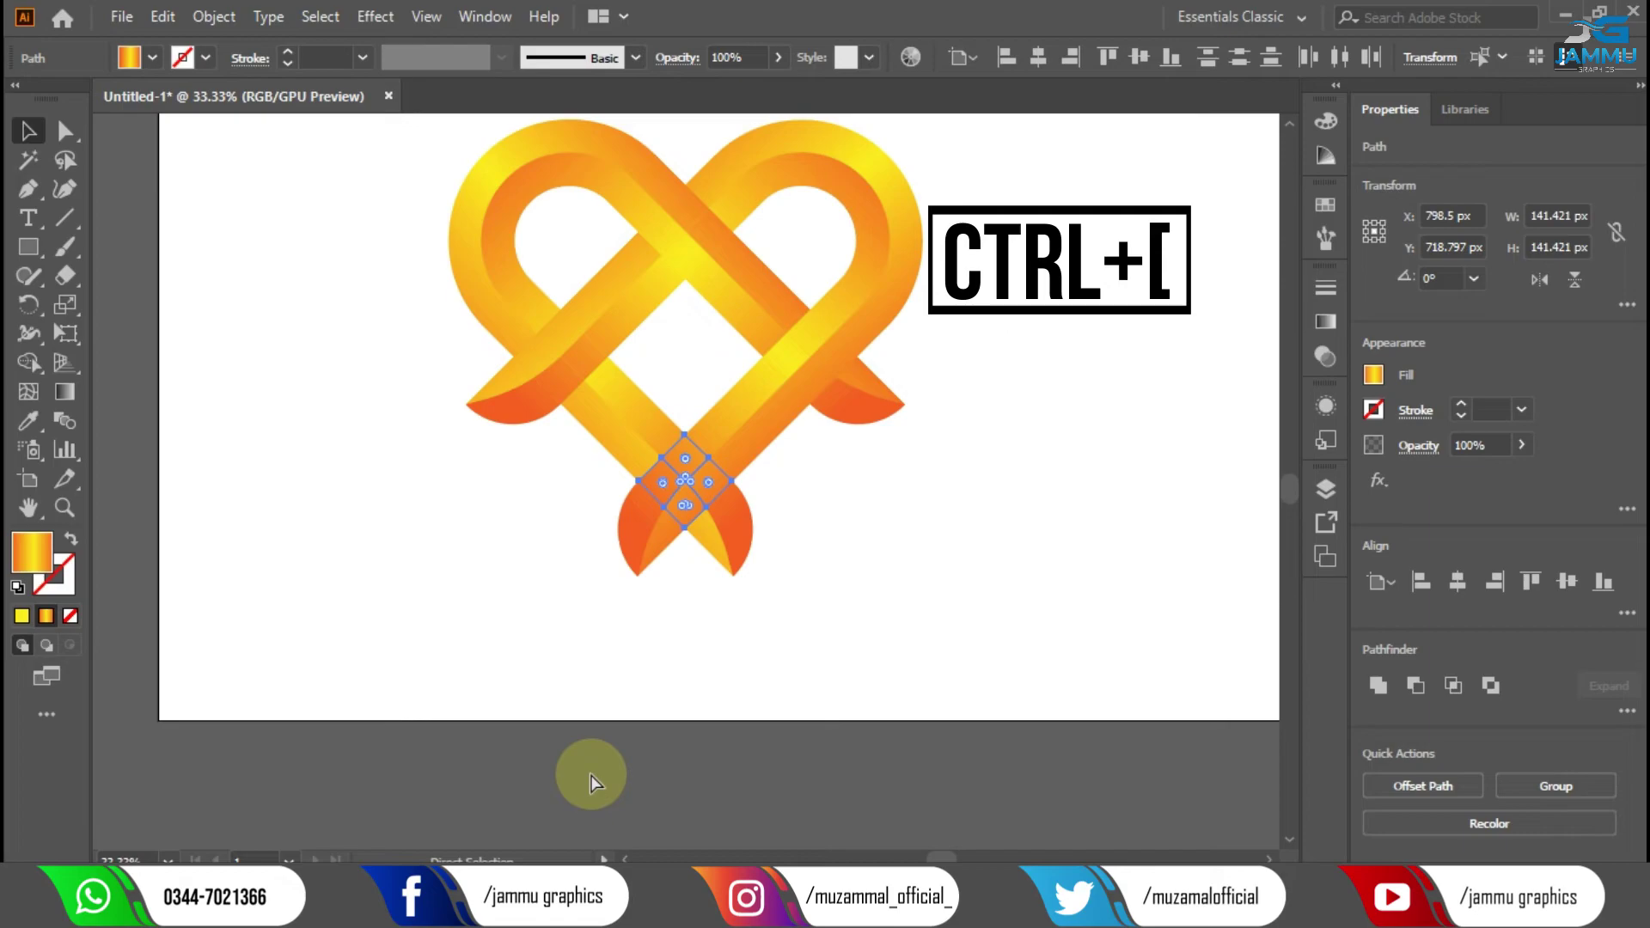
{"action": "left_click", "coordinate": [995, 643]}
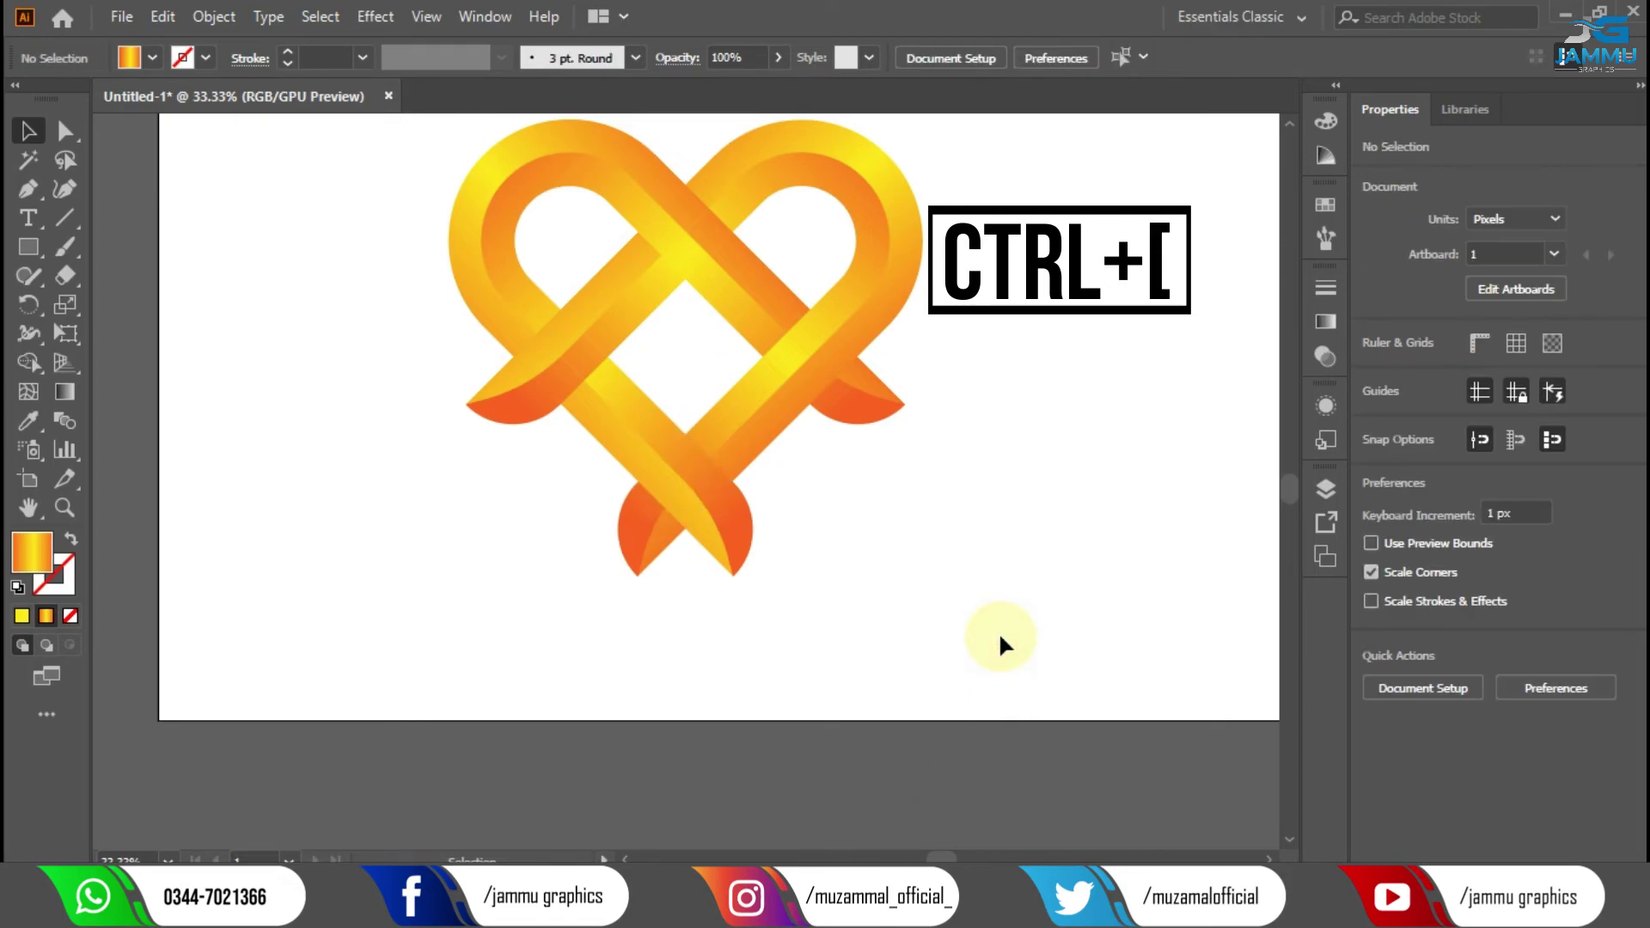
Group all heart pieces, scale the group to about 1064 × 1025 px, and move it right and down.
{"action": "left_click", "coordinate": [1291, 126]}
{"action": "left_click_drag", "start_coordinate": [440, 219], "coordinate": [926, 630]}
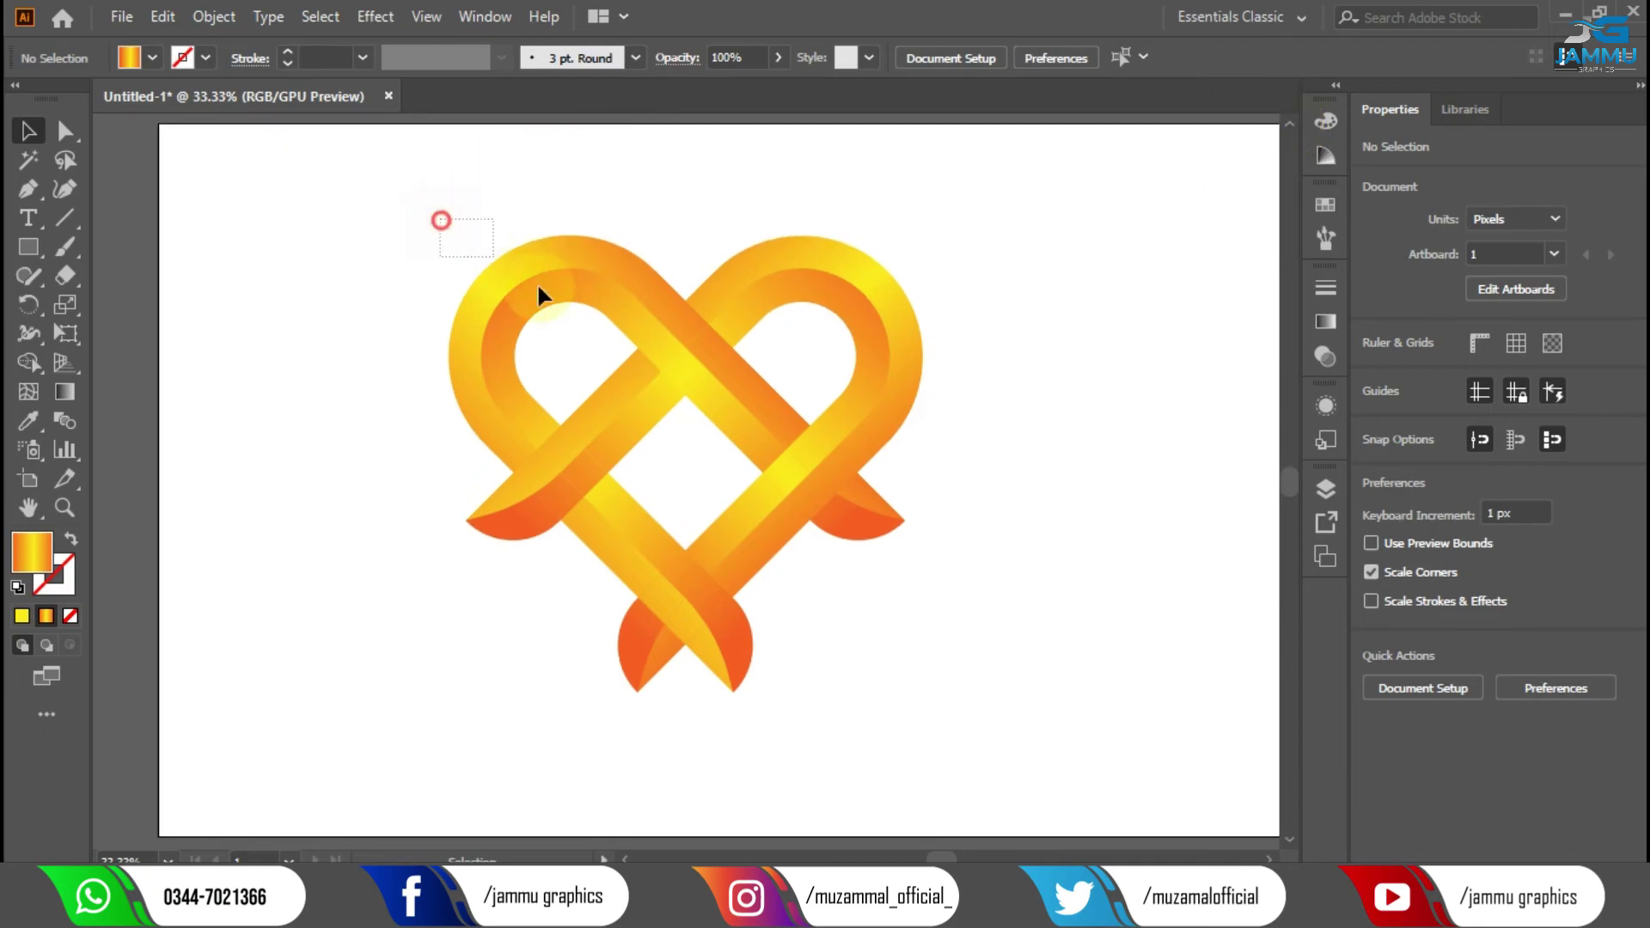
{"action": "left_click", "coordinate": [213, 17]}
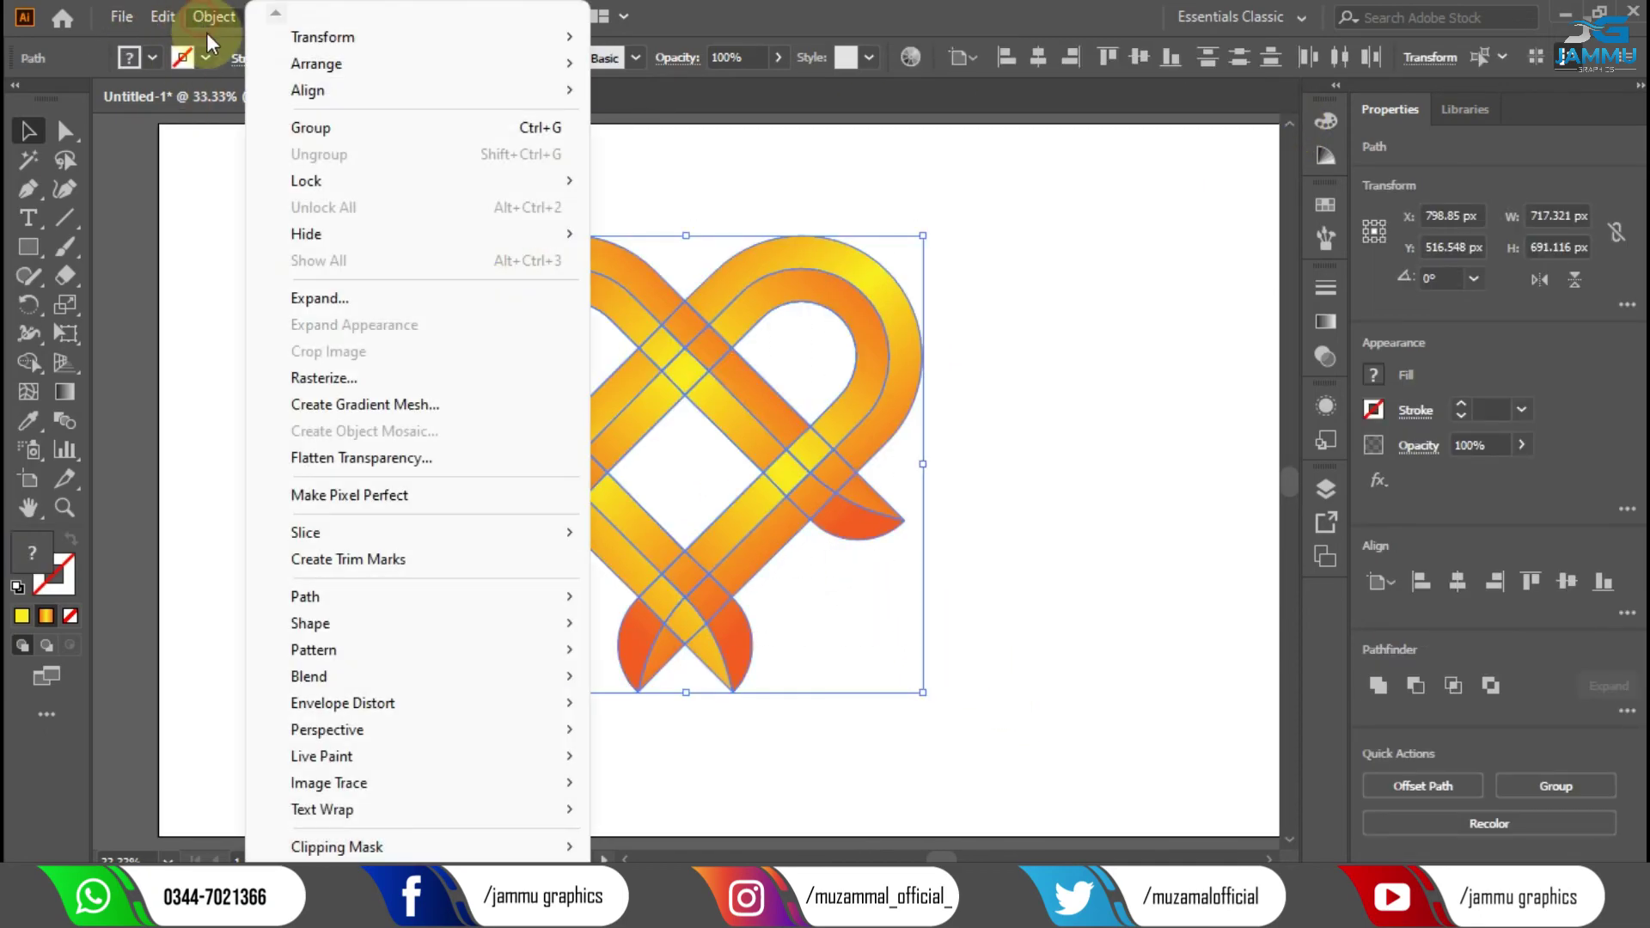
{"action": "left_click", "coordinate": [296, 129]}
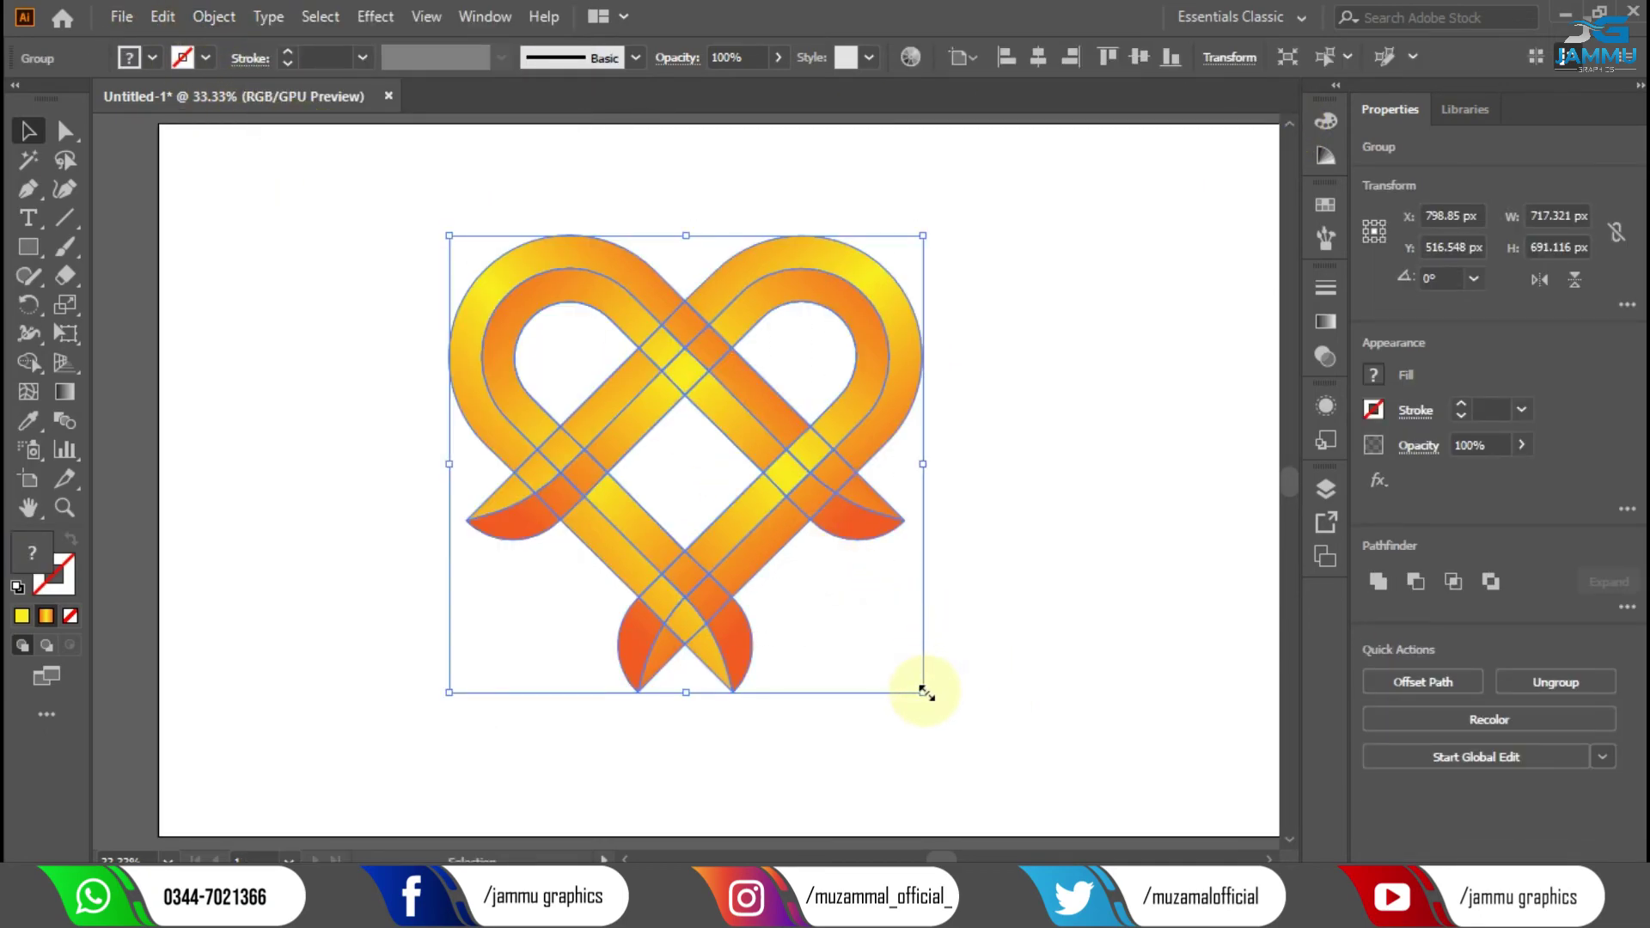
{"action": "left_click_drag", "start_coordinate": [923, 691], "coordinate": [1057, 806]}
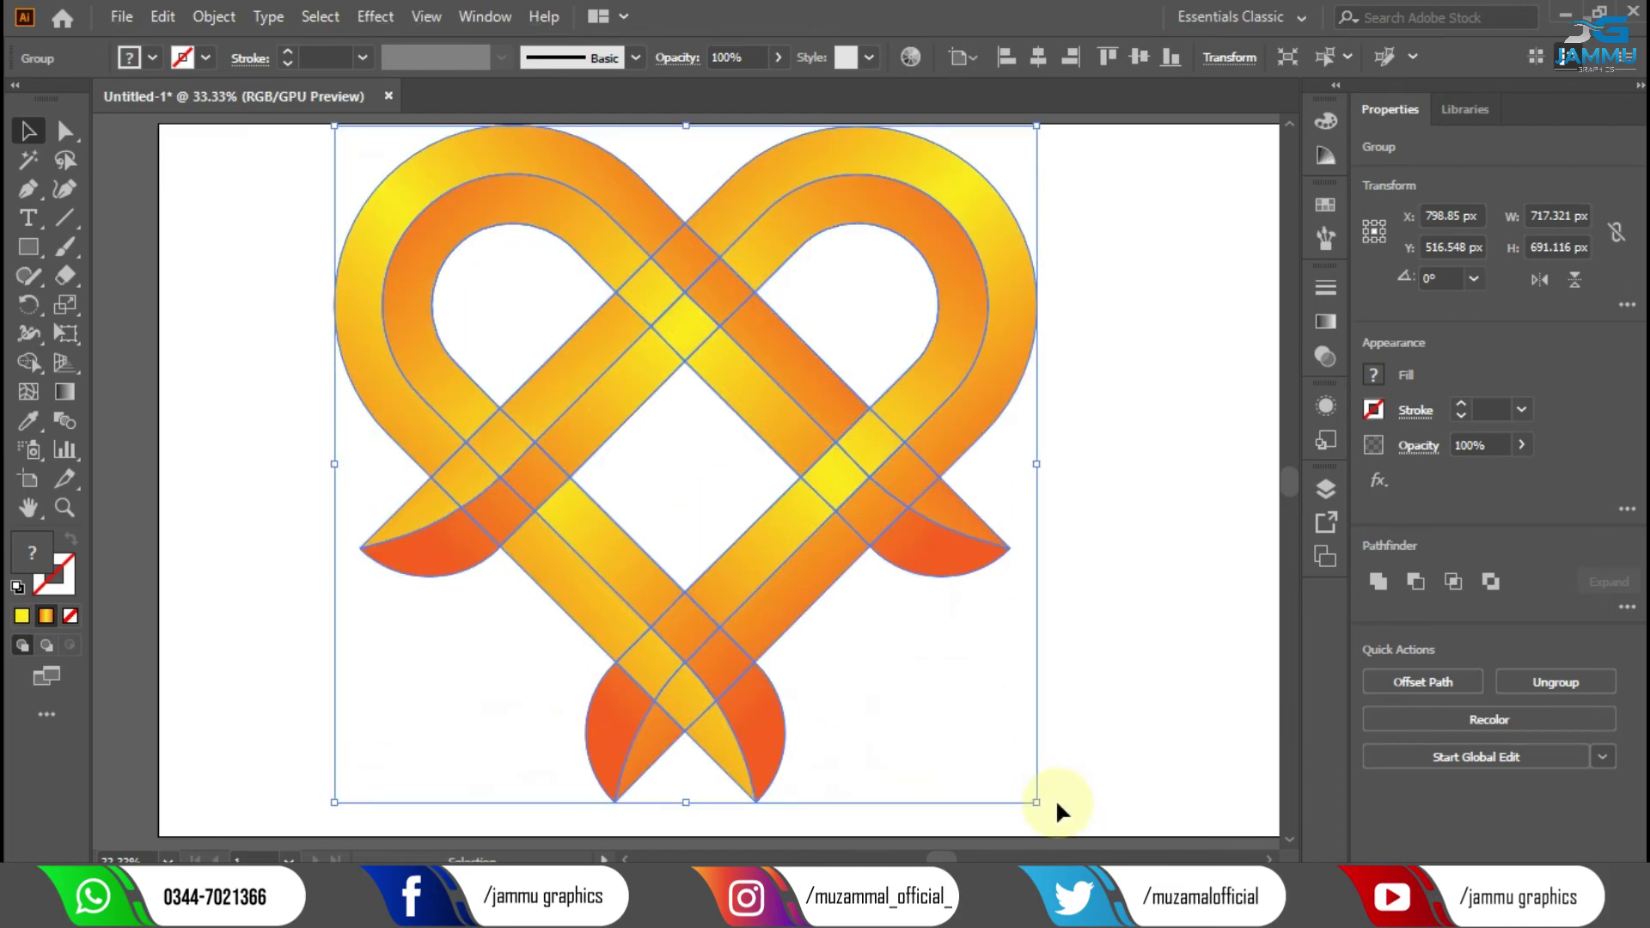
{"action": "left_click_drag", "start_coordinate": [792, 399], "coordinate": [848, 416]}
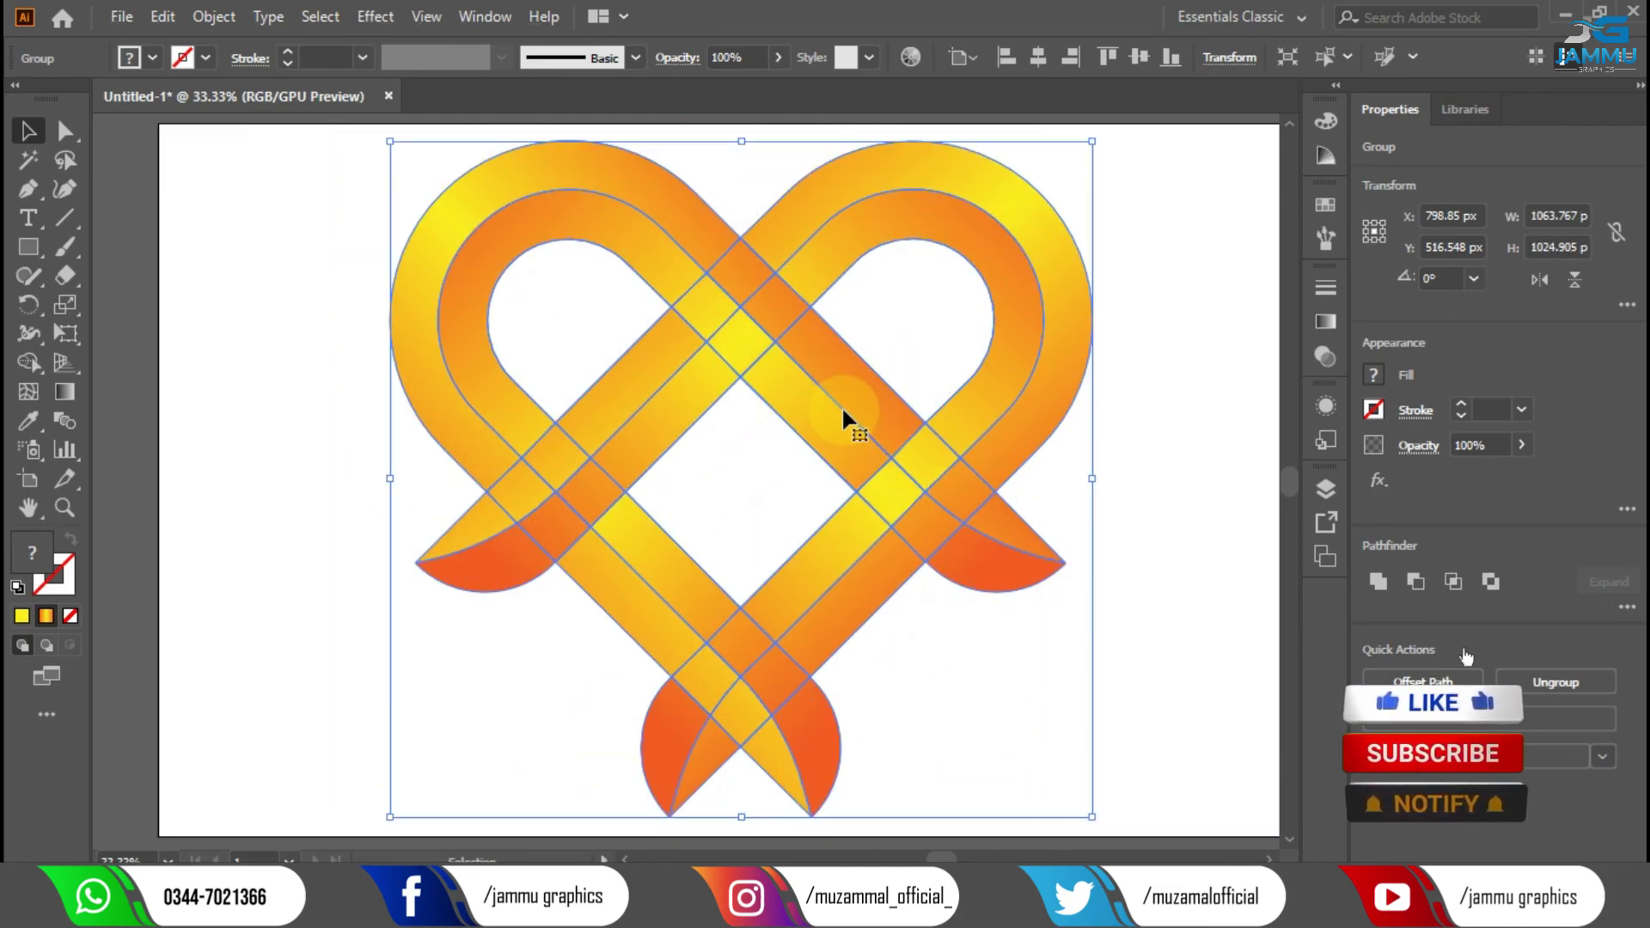
{"action": "left_click", "coordinate": [1149, 448]}
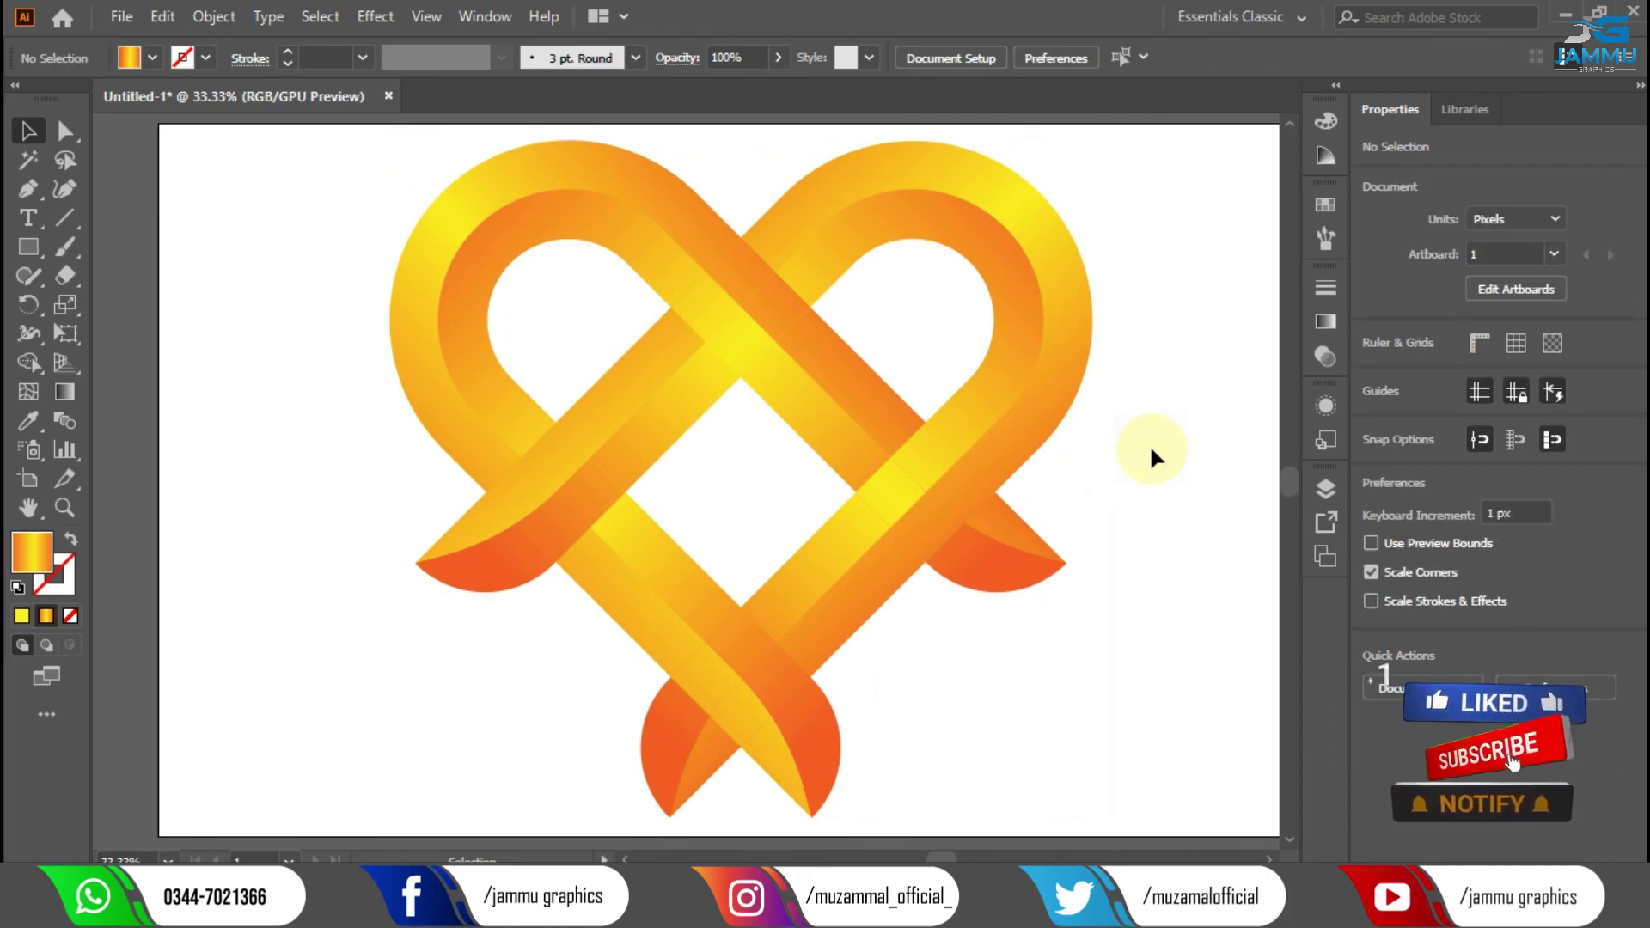